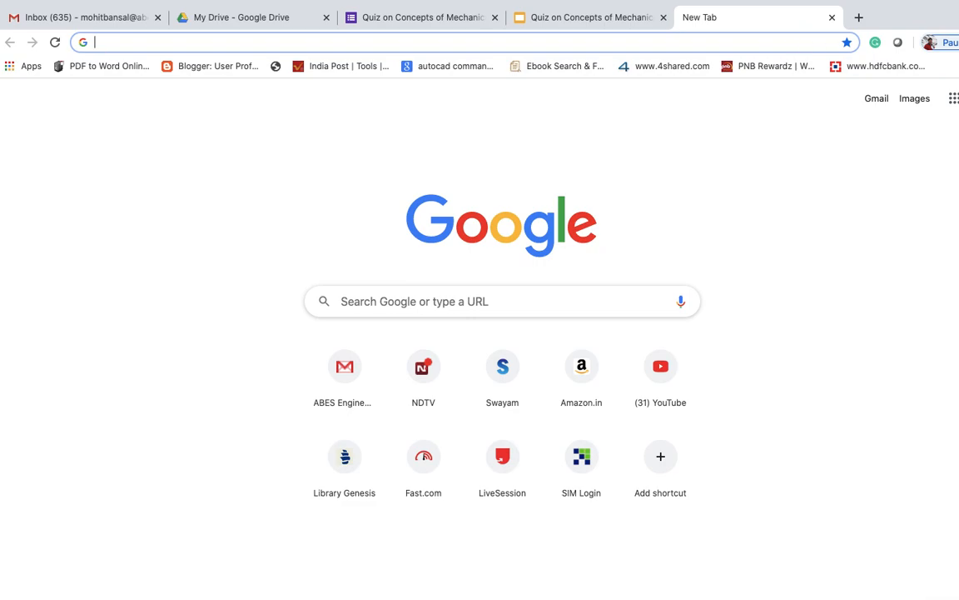
Open Google Drive from the Google apps and create a new blank Google Form.
{"action": "left_click", "coordinate": [954, 99]}
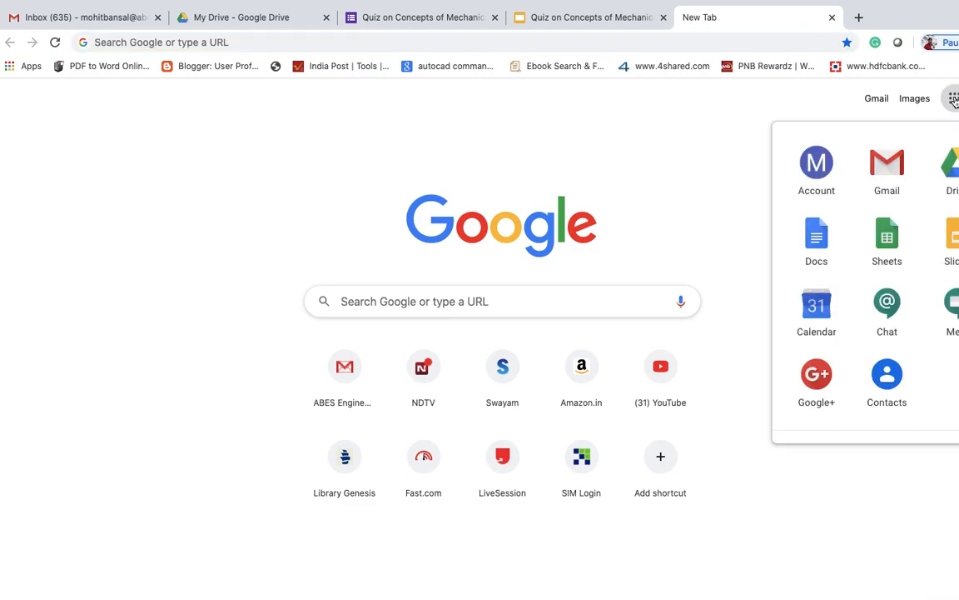
{"action": "left_click", "coordinate": [954, 179]}
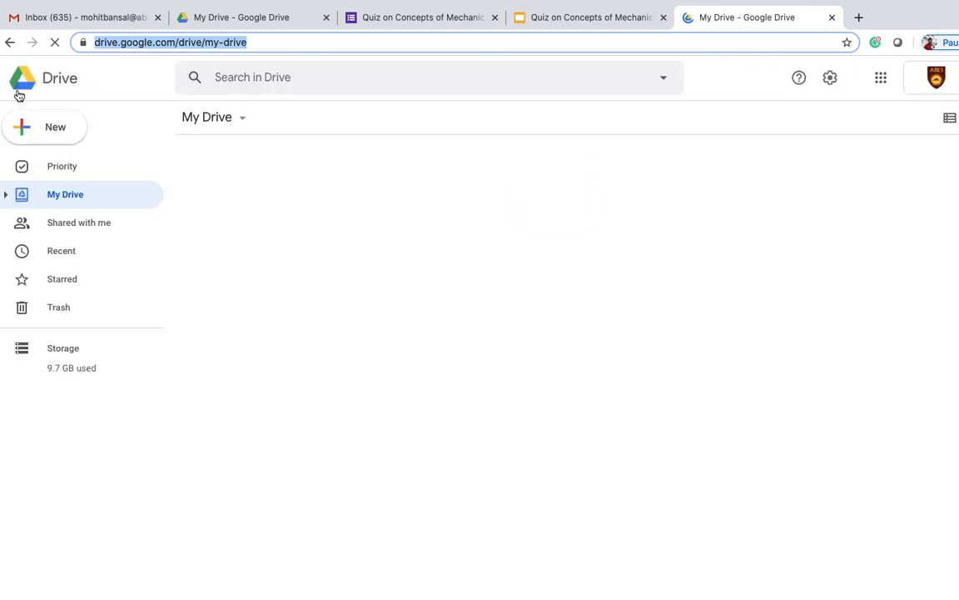
{"action": "left_click", "coordinate": [45, 130]}
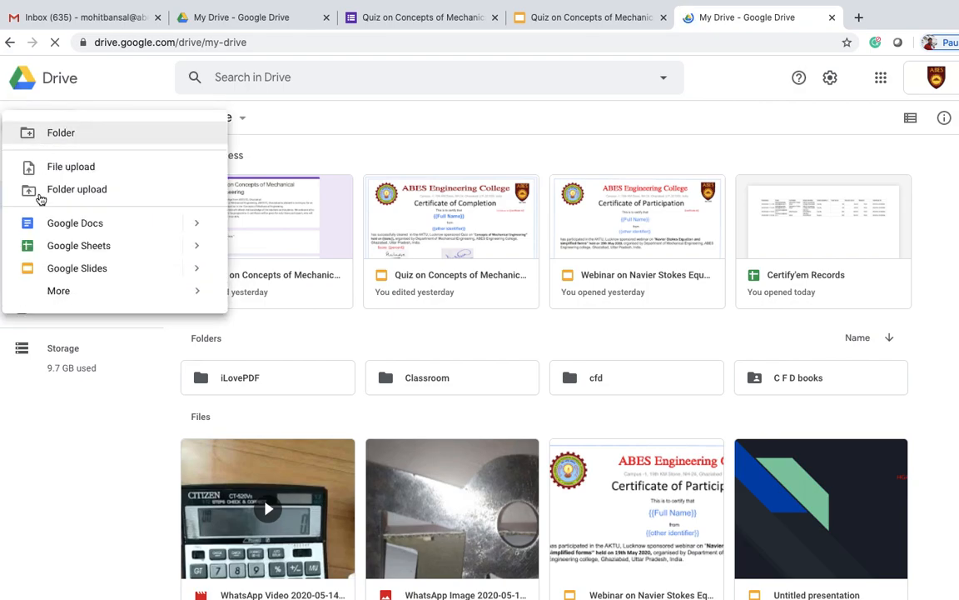
{"action": "mouse_move", "coordinate": [53, 287]}
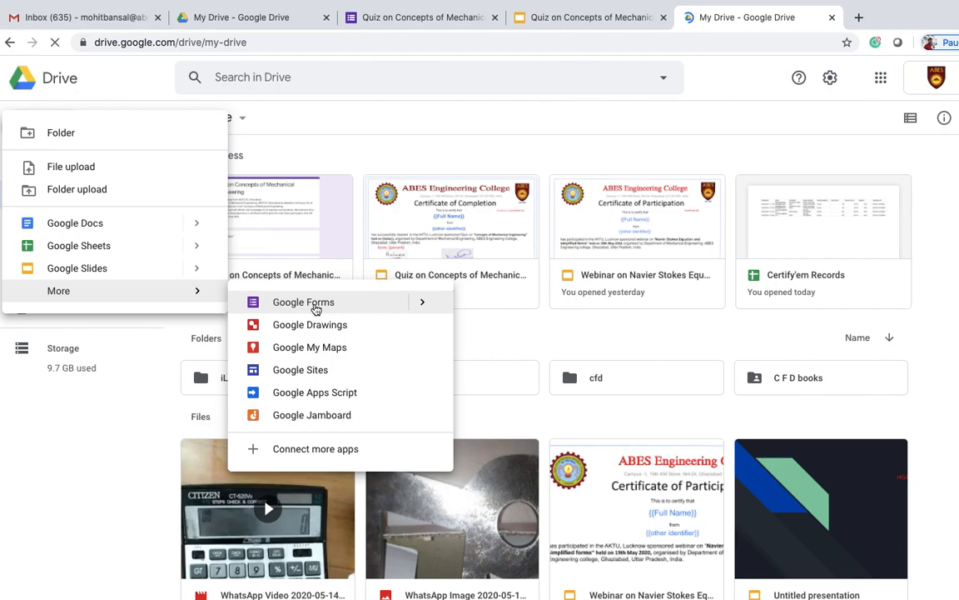
{"action": "left_click", "coordinate": [316, 308]}
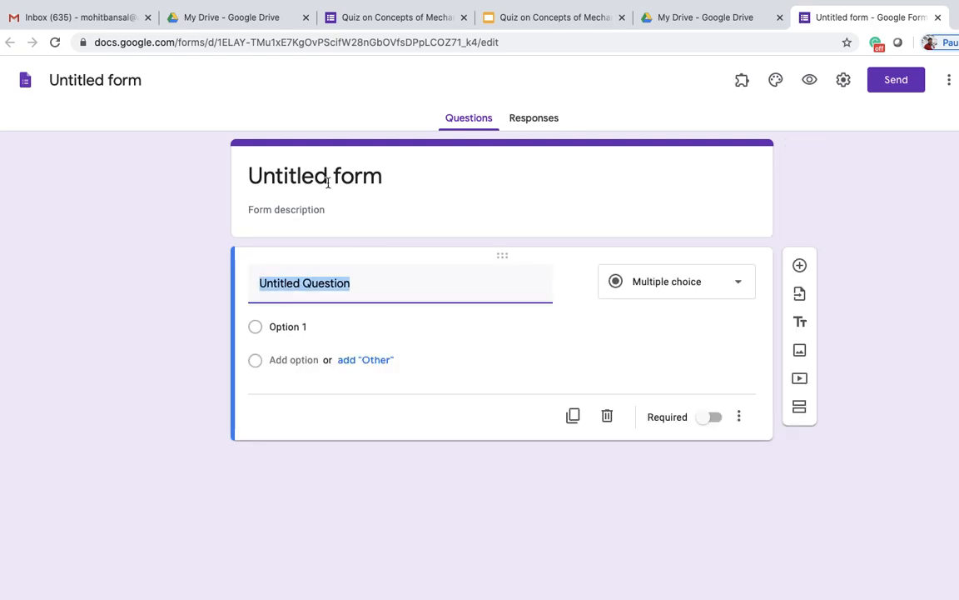
Title the form "Webinar" and leave its description empty.
{"action": "left_click", "coordinate": [328, 183]}
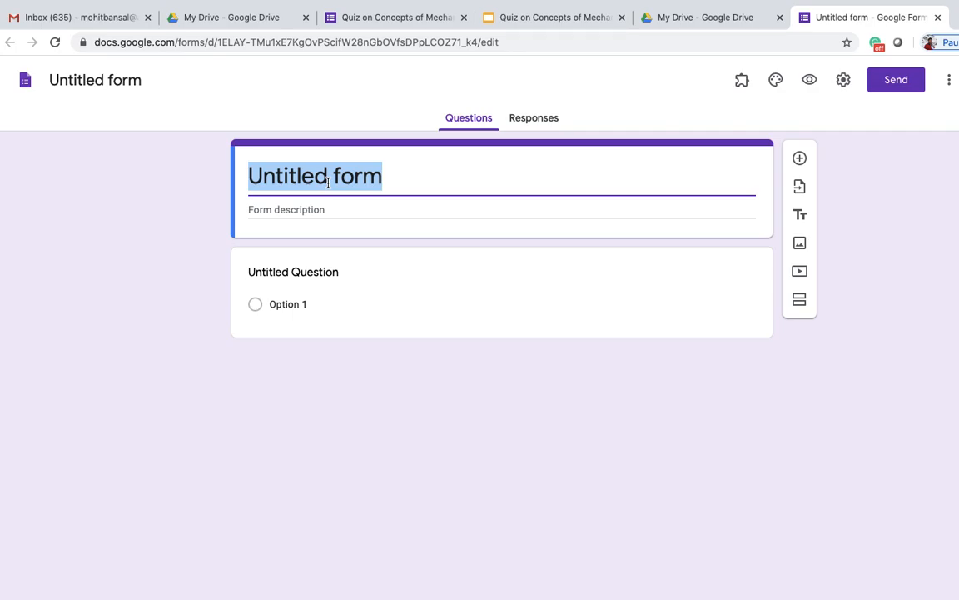
{"action": "type", "text": "Webinar"}
{"action": "left_click", "coordinate": [324, 215]}
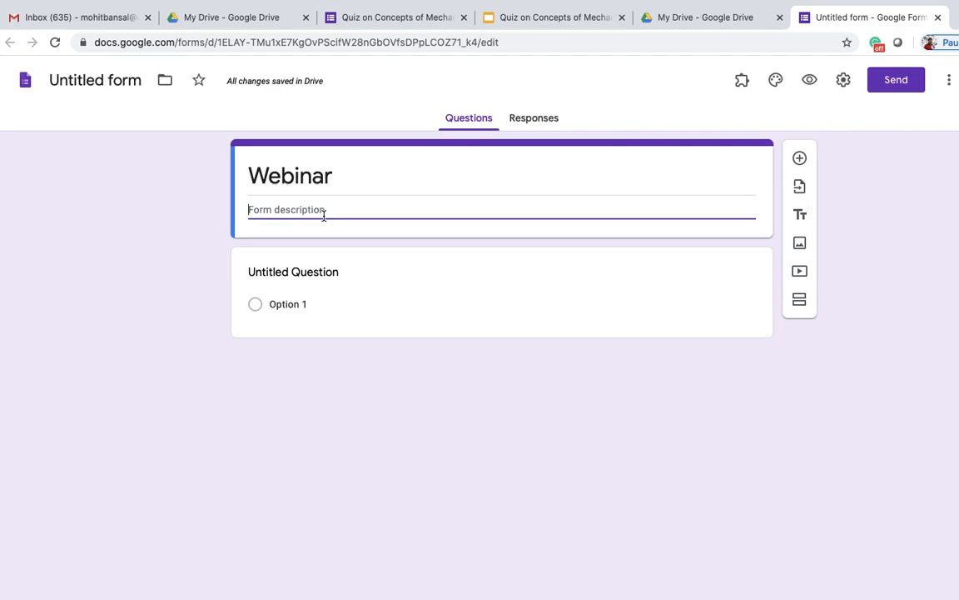
Rename the untitled first question "Full Name" as a short-answer question and make it required.
{"action": "left_click", "coordinate": [327, 272]}
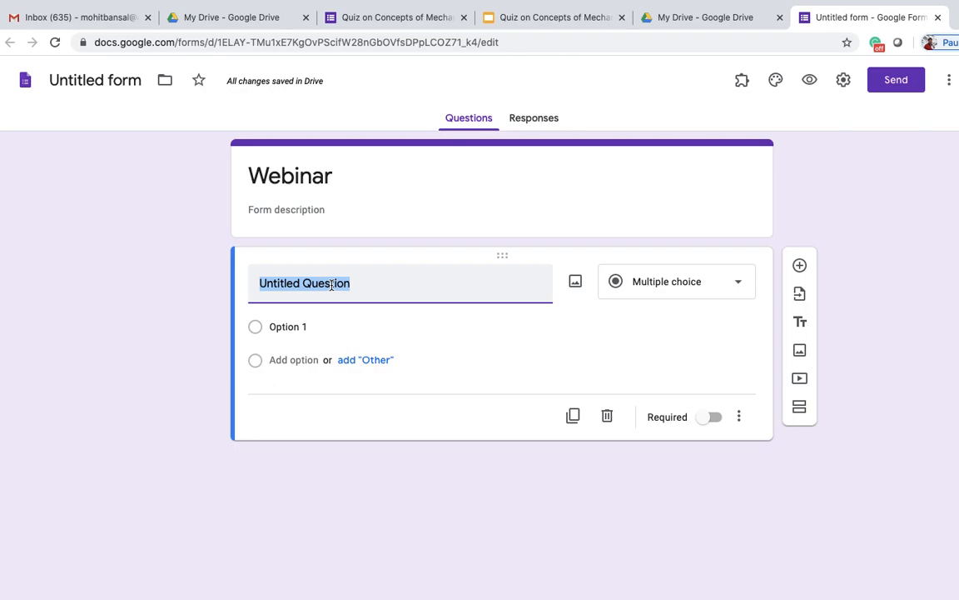
{"action": "type", "text": "F"}
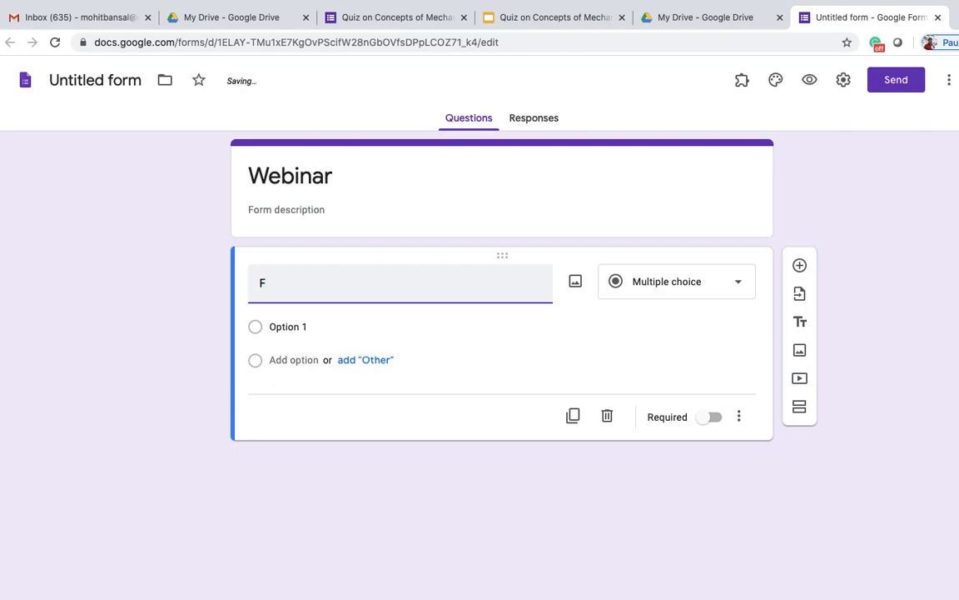
{"action": "type", "text": "ull Name"}
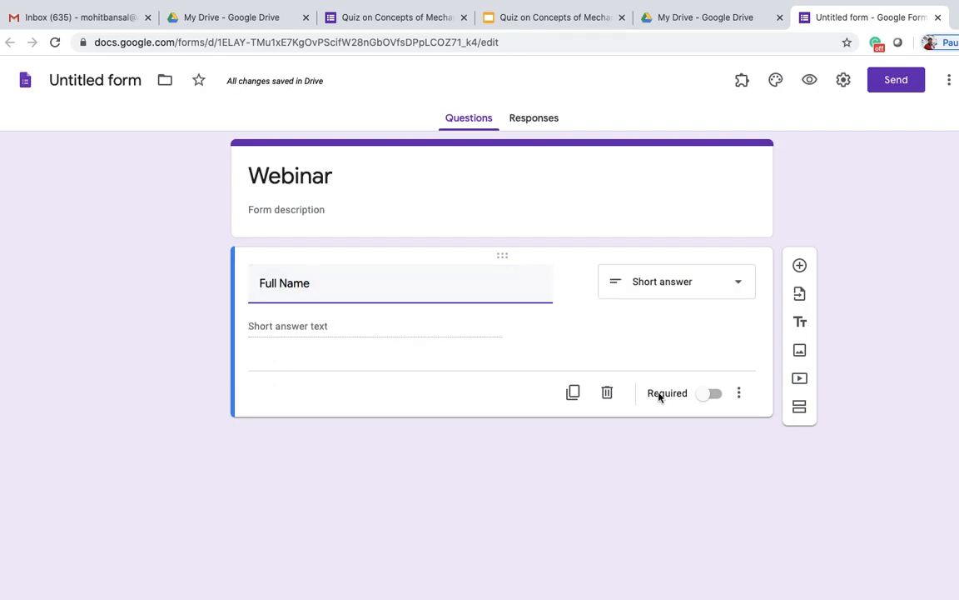
{"action": "left_click", "coordinate": [713, 394]}
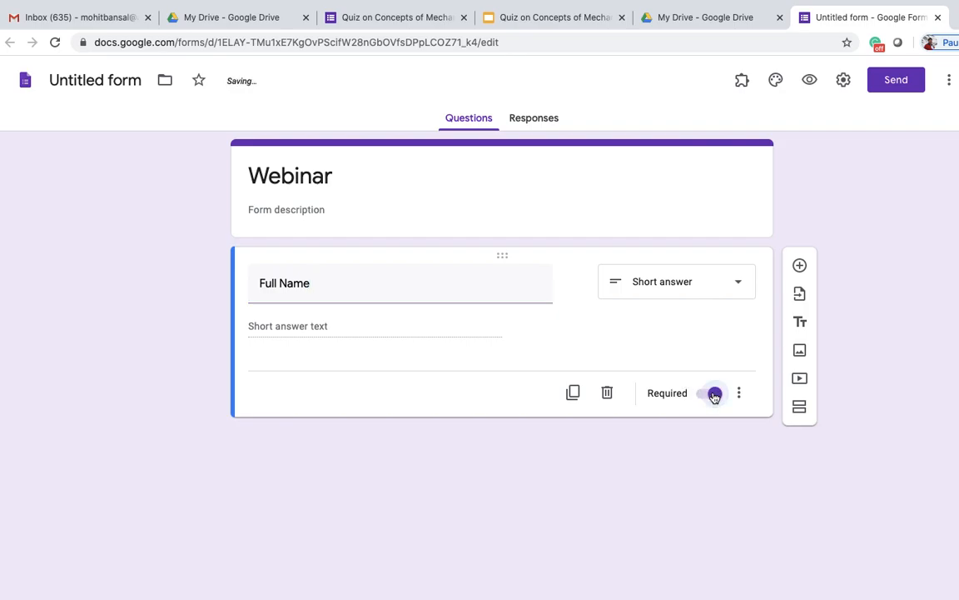
Add a required short-answer question titled "Name of the institute" below the Full Name question.
{"action": "left_click", "coordinate": [800, 267]}
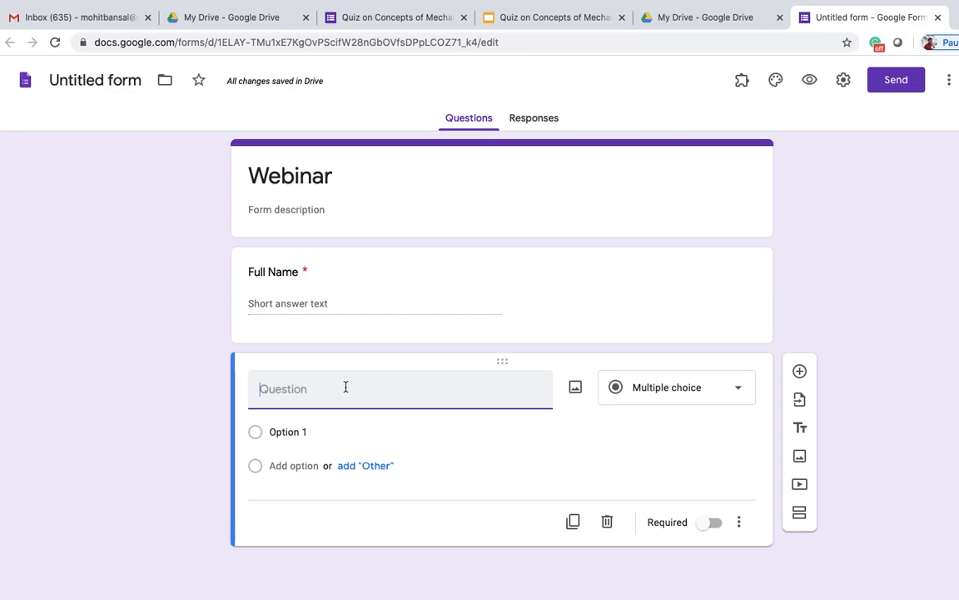
{"action": "type", "text": "Name"}
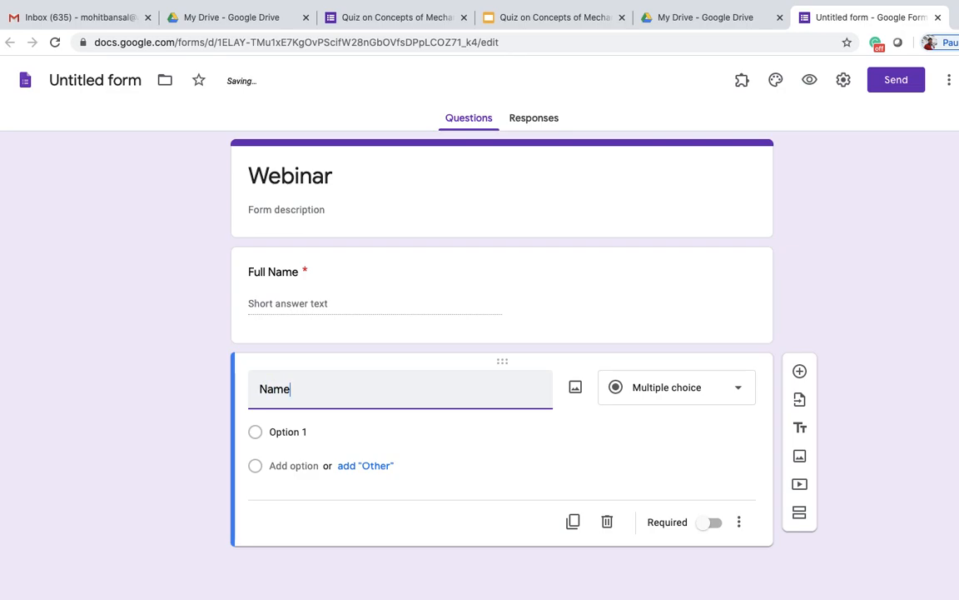
{"action": "type", "text": " of the in"}
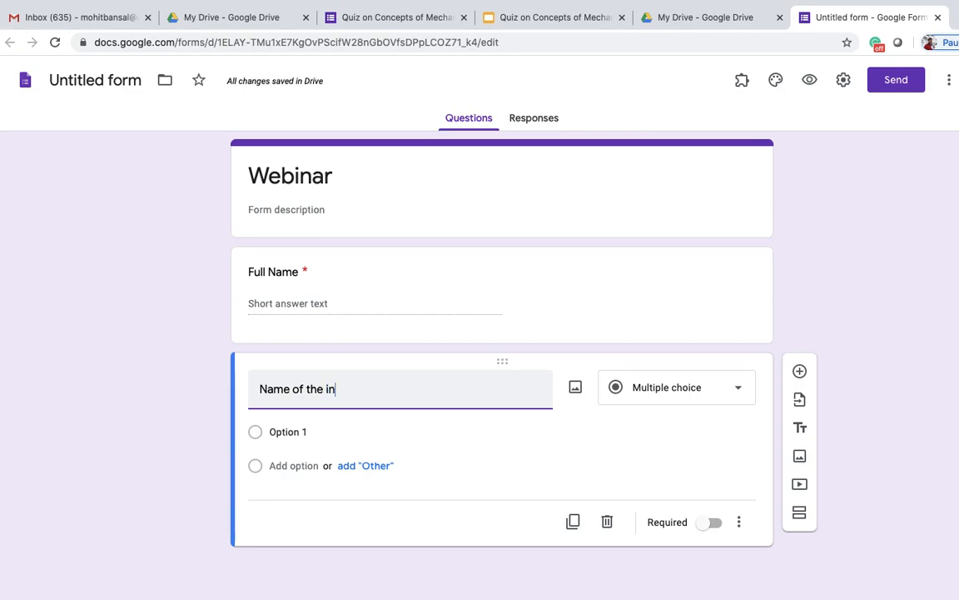
{"action": "type", "text": "stitute"}
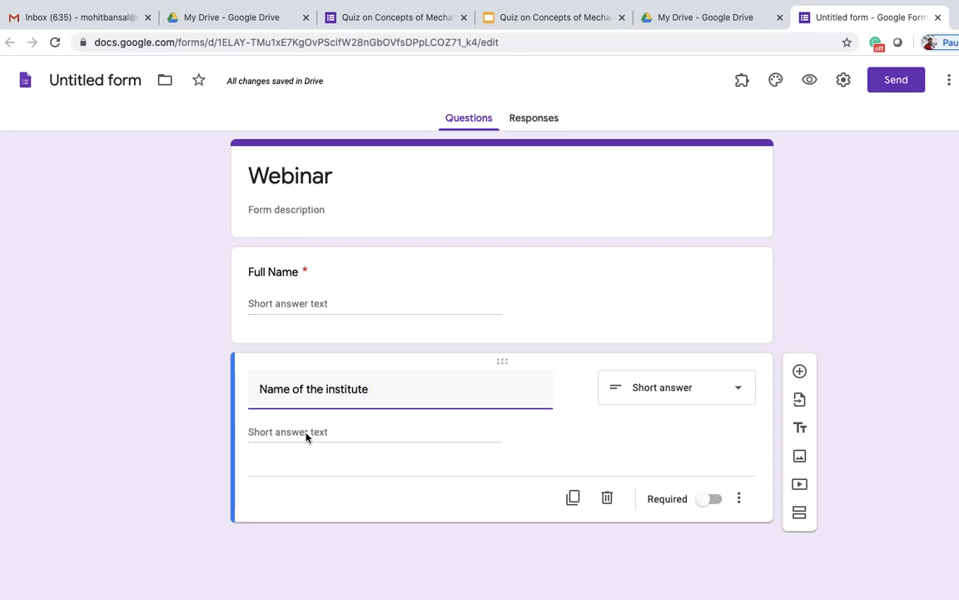
{"action": "left_click", "coordinate": [715, 500]}
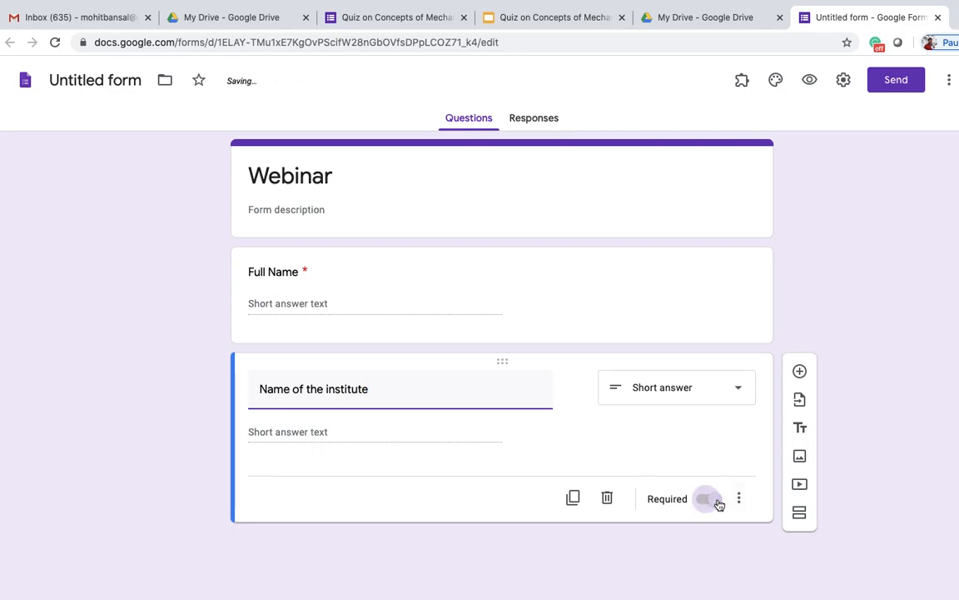
Add a required "Mobile No." question with the description "number on which whats app is active".
{"action": "left_click", "coordinate": [799, 372]}
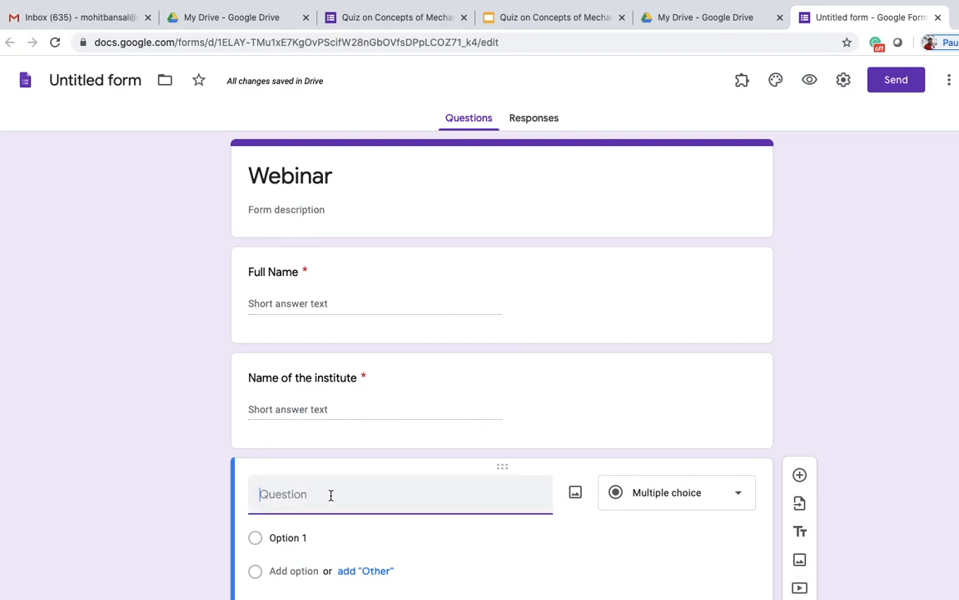
{"action": "type", "text": "Mobile No."}
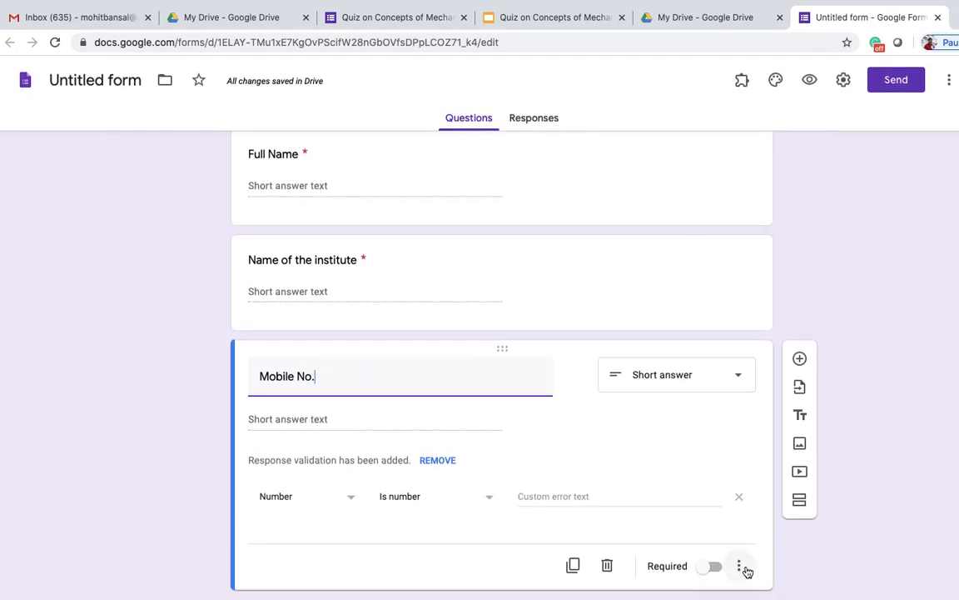
{"action": "left_click", "coordinate": [745, 569]}
{"action": "left_click", "coordinate": [766, 566]}
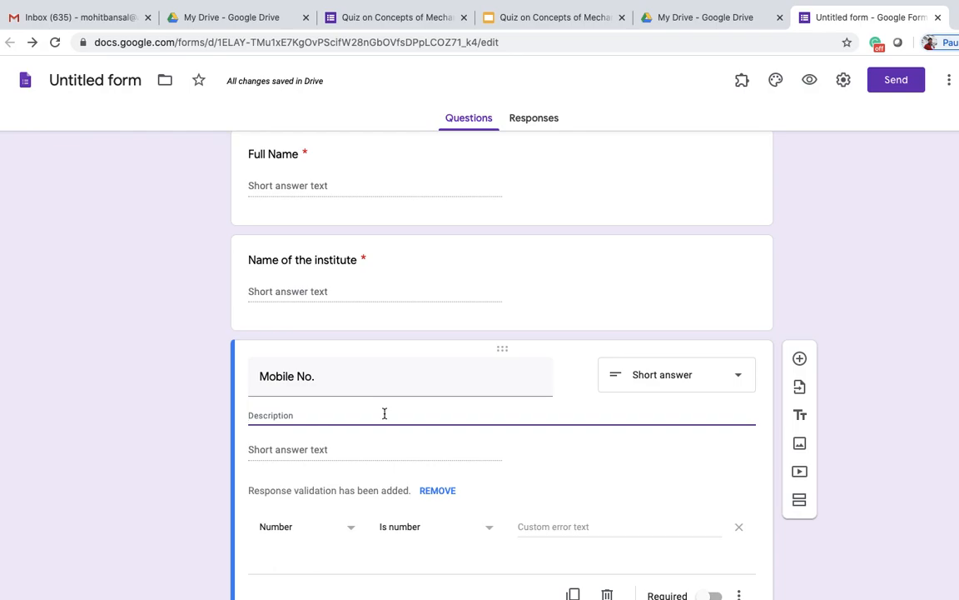
{"action": "type", "text": "number on which whats app is active"}
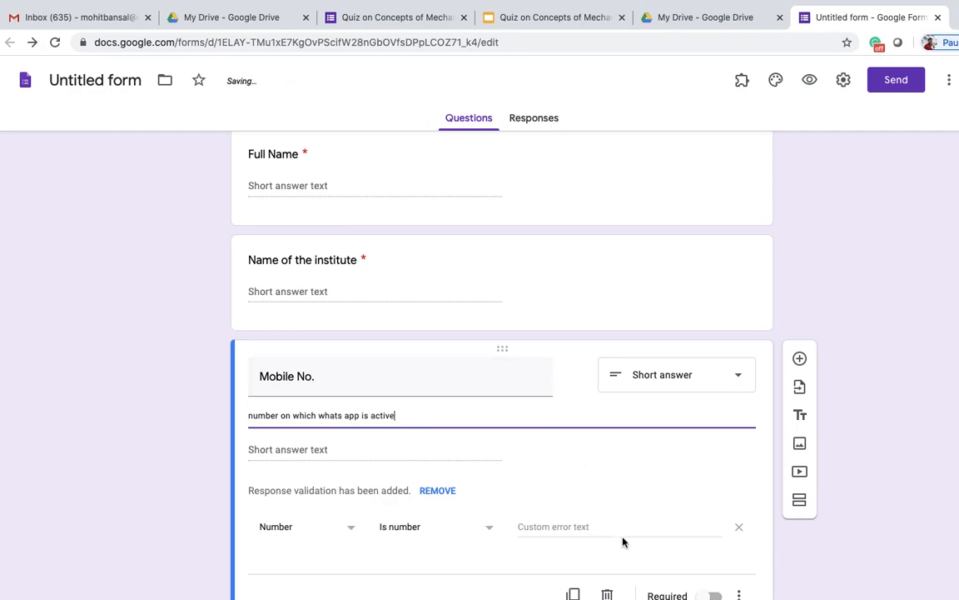
{"action": "left_click", "coordinate": [318, 452]}
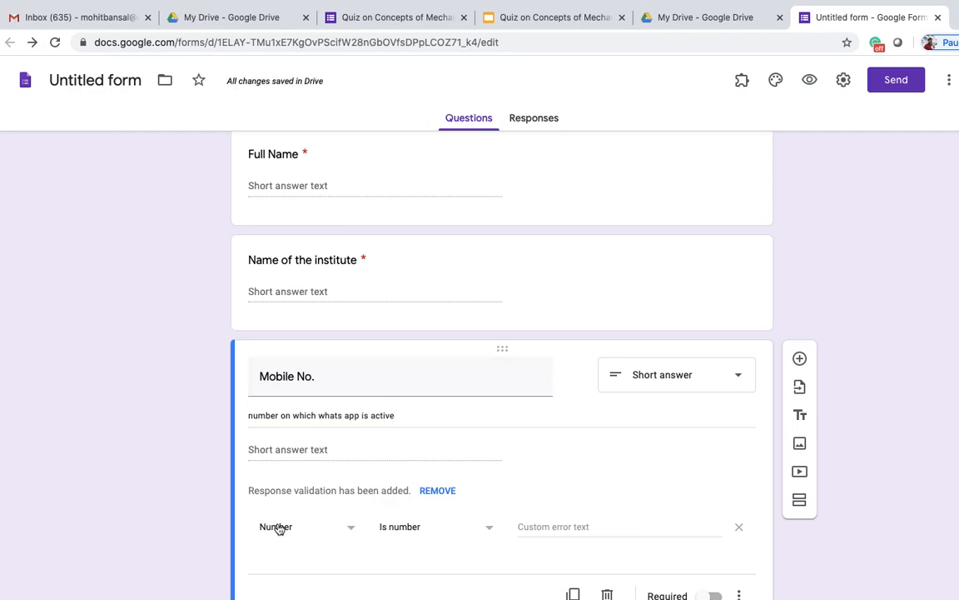
{"action": "scroll", "coordinate": [681, 533], "scroll_direction": "down", "scroll_amount": 1}
{"action": "left_click", "coordinate": [714, 567]}
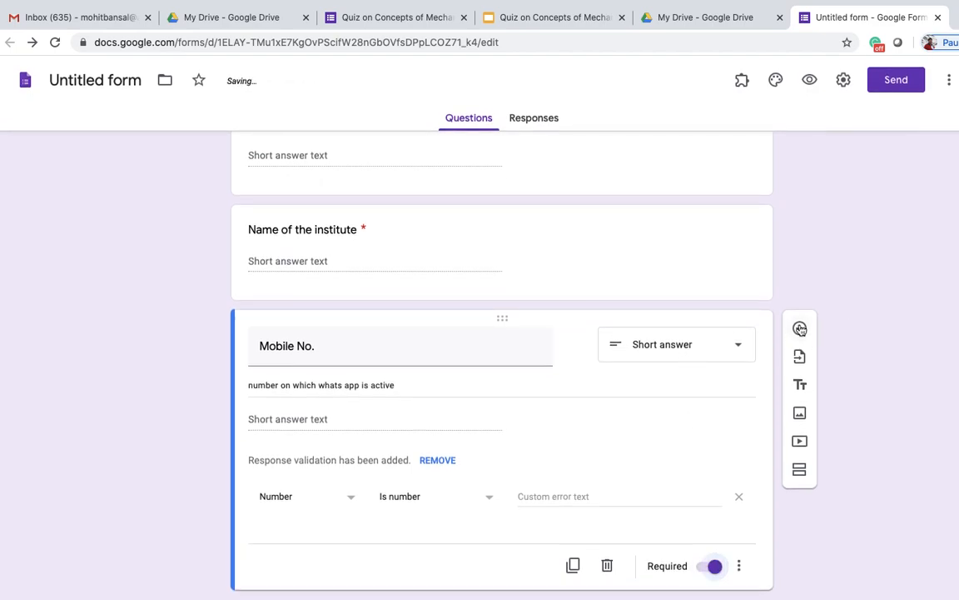
Add a new question reading "What is the Degree of Freedom in a Psychrometric chart?" below the Mobile No. question.
{"action": "left_click", "coordinate": [800, 329]}
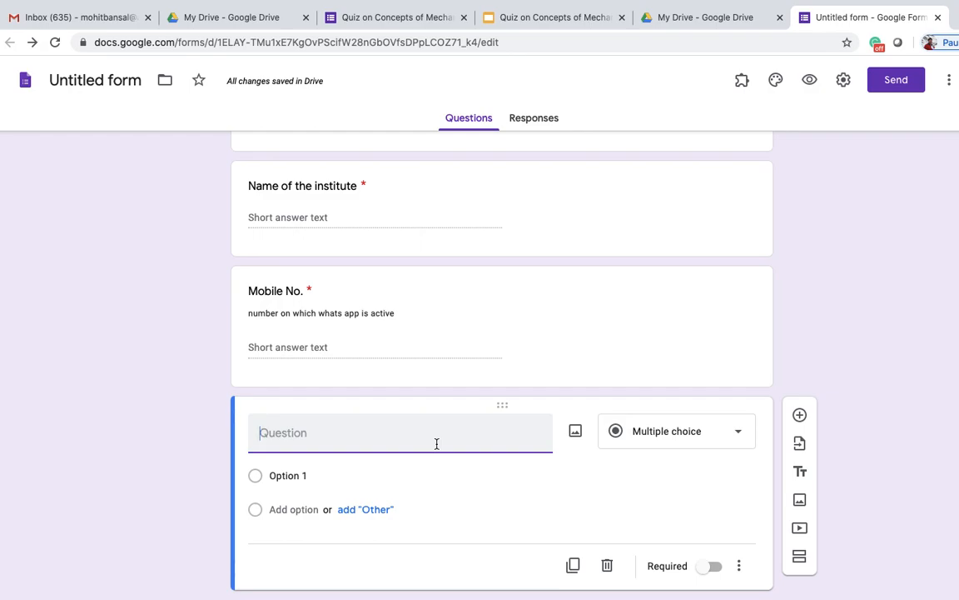
{"action": "type", "text": "W"}
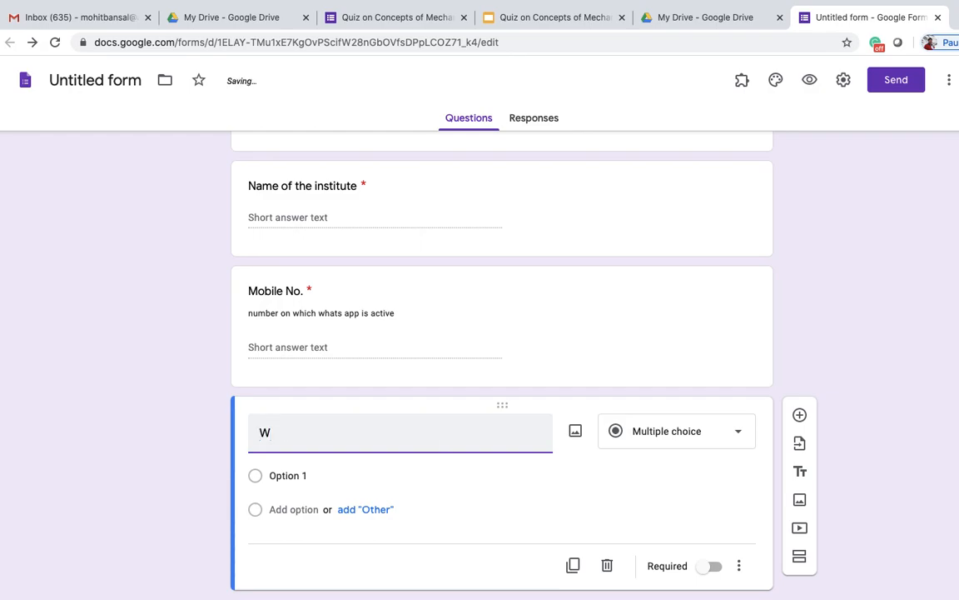
{"action": "type", "text": "hat is the"}
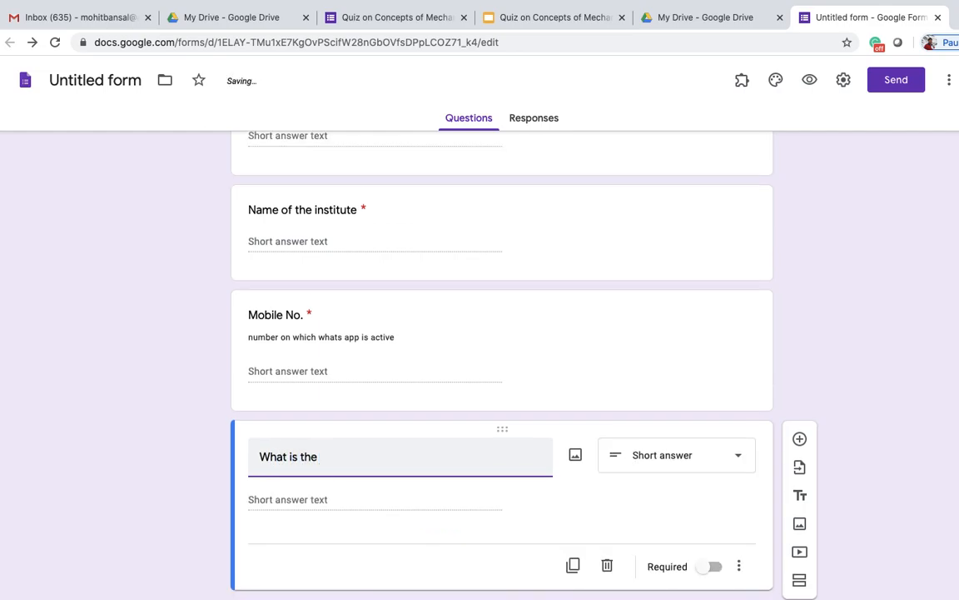
{"action": "type", "text": " number"}
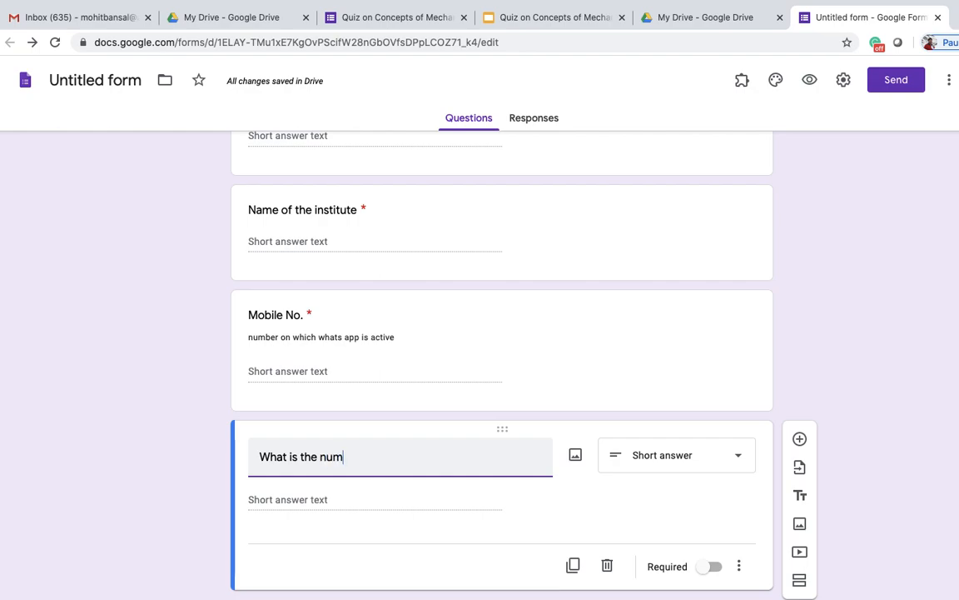
{"action": "key", "text": "BackSpace"}
{"action": "key", "text": "BackSpace"}
{"action": "key", "text": "BackSpace"}
{"action": "key", "text": "BackSpace"}
{"action": "key", "text": "BackSpace"}
{"action": "key", "text": "BackSpace"}
{"action": "key", "text": "BackSpace"}
{"action": "type", "text": "Degree of Freedom in"}
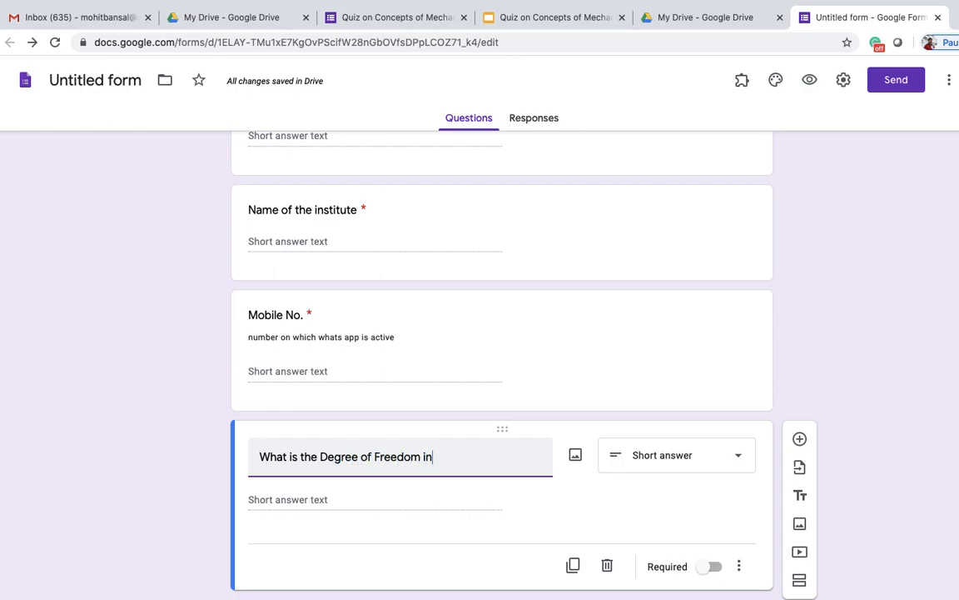
{"action": "type", "text": " a Psychr"}
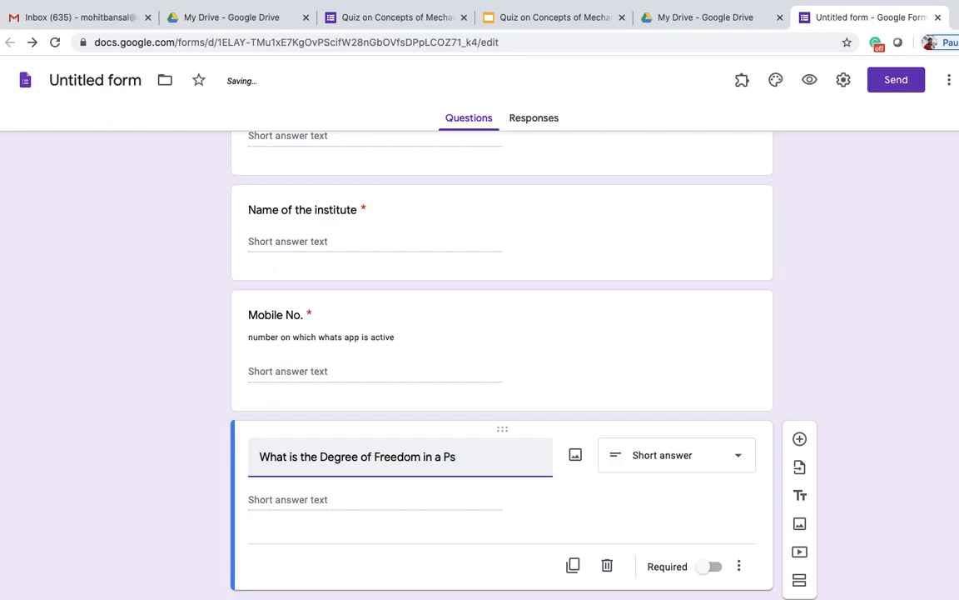
{"action": "type", "text": "etric chart?"}
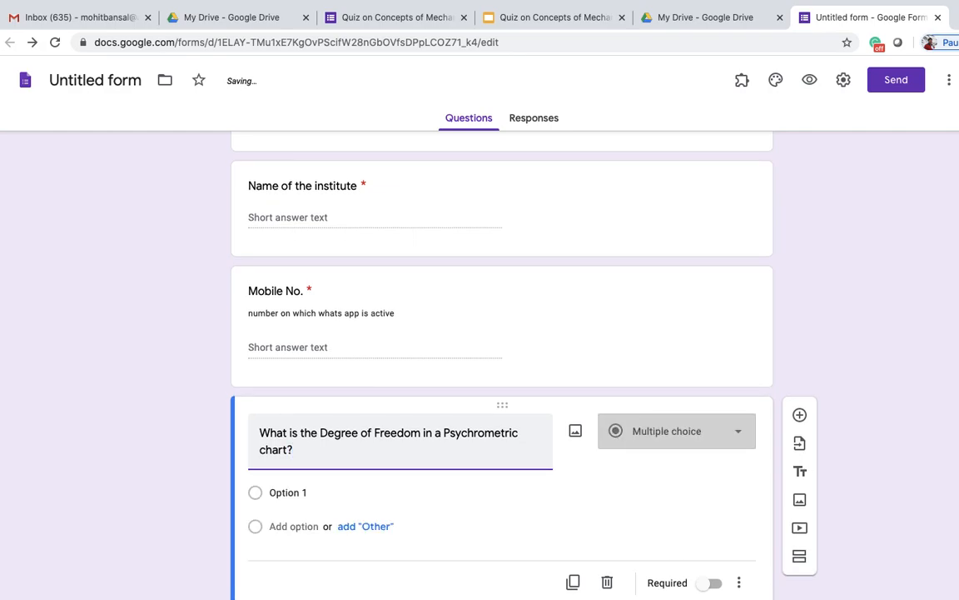
Give the Degree of Freedom question the answer options 1, 2, 3 and 4, and make it required.
{"action": "left_click", "coordinate": [371, 498]}
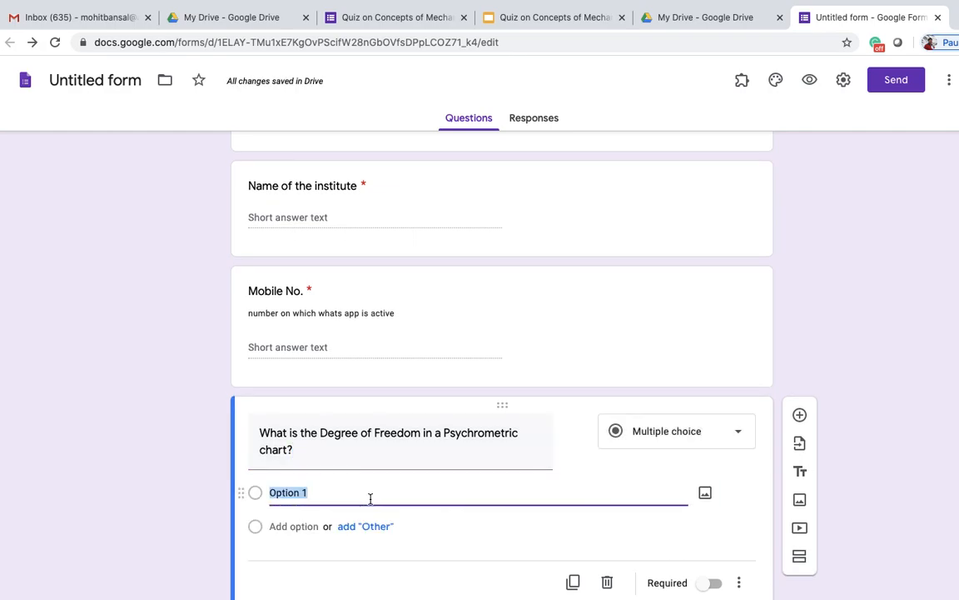
{"action": "type", "text": "1"}
{"action": "key", "text": "Return"}
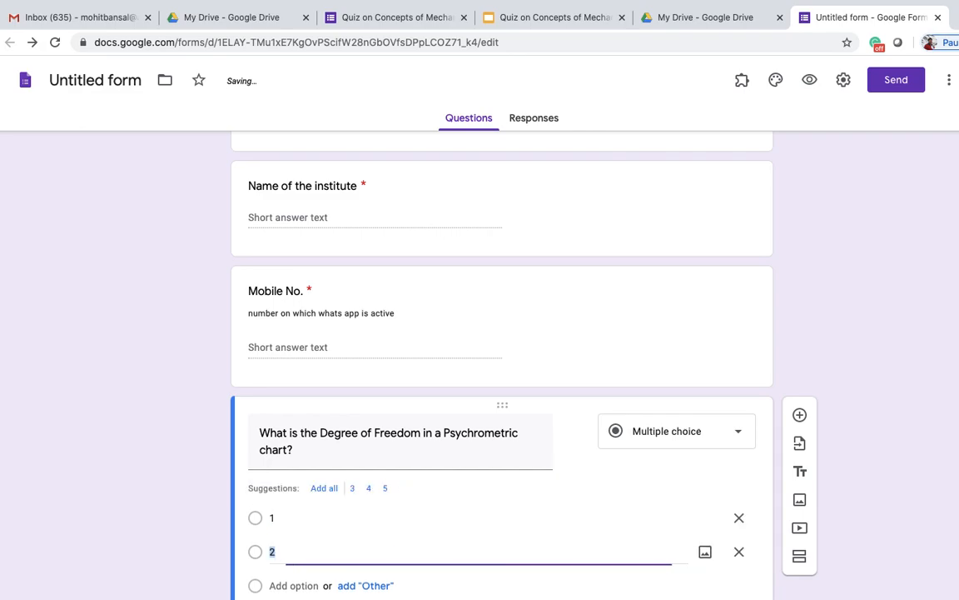
{"action": "left_click", "coordinate": [324, 490]}
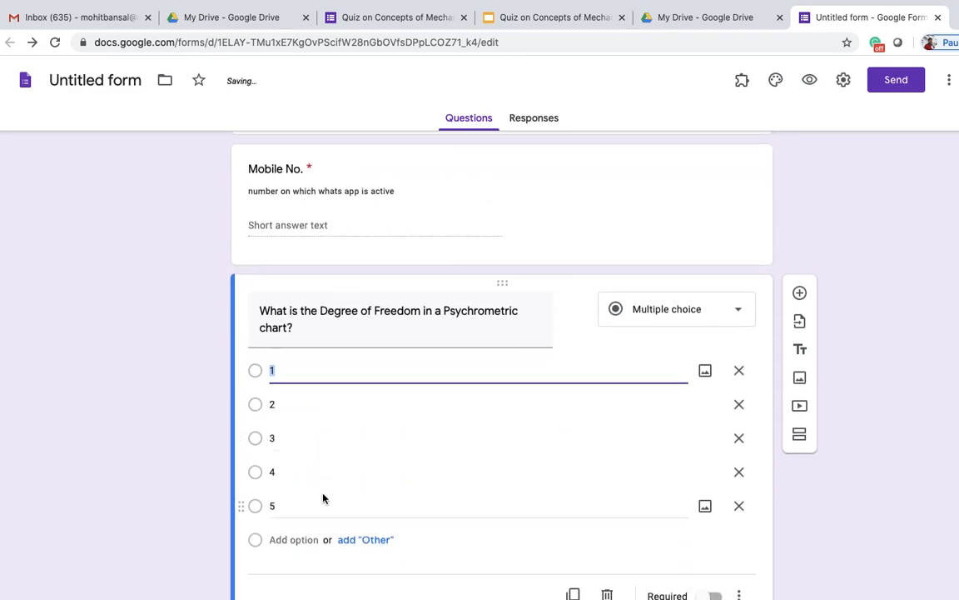
{"action": "left_click", "coordinate": [739, 505]}
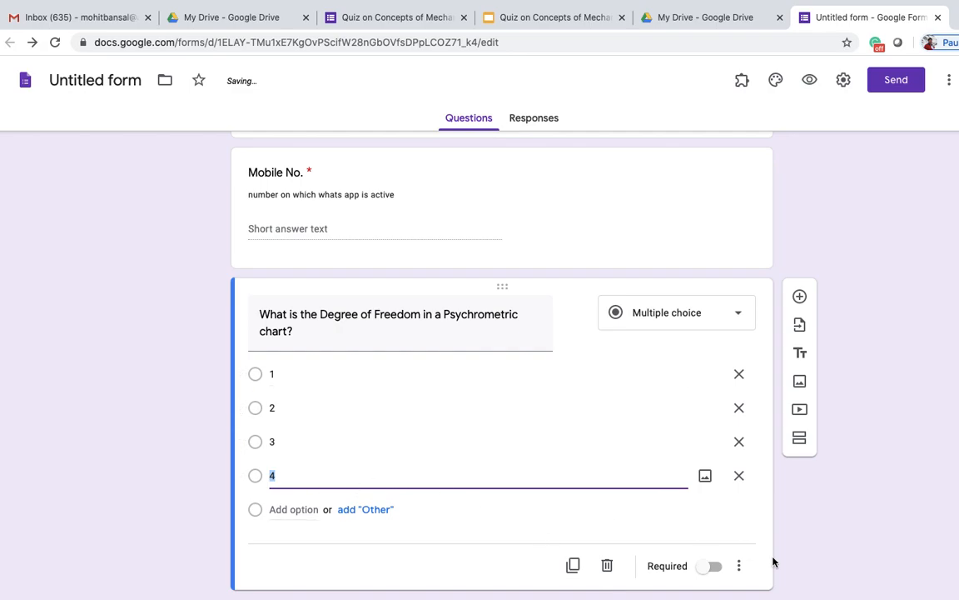
{"action": "left_click", "coordinate": [714, 567]}
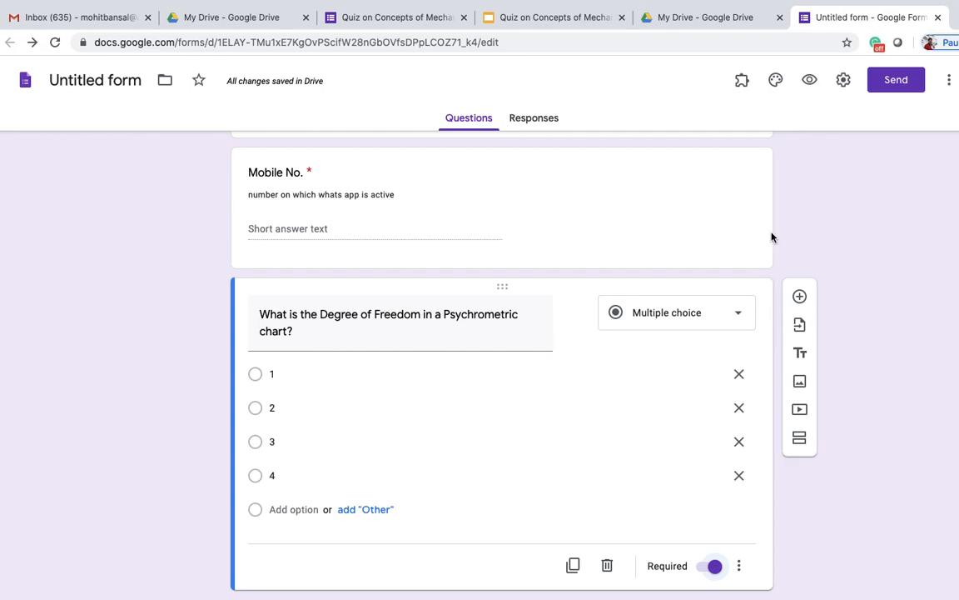
Turn the form into a quiz in its settings, keeping immediate grade release, and save.
{"action": "left_click", "coordinate": [845, 82]}
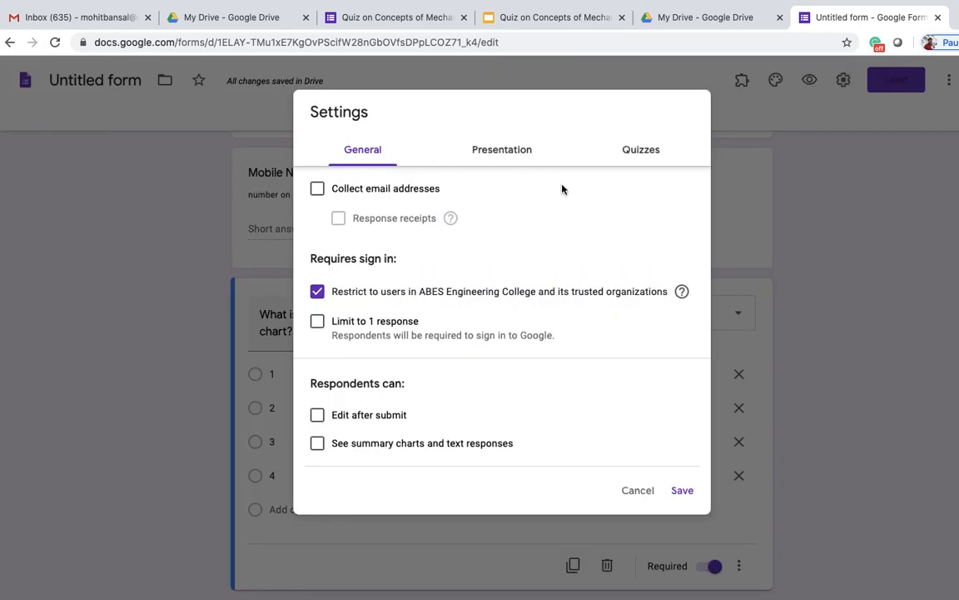
{"action": "left_click", "coordinate": [629, 152]}
{"action": "left_click", "coordinate": [326, 188]}
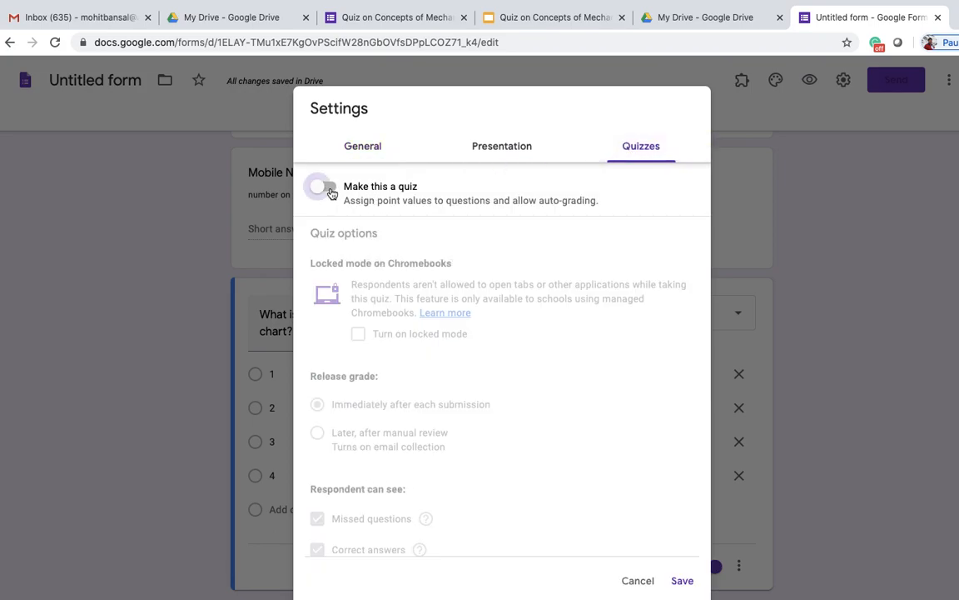
{"action": "scroll", "coordinate": [518, 424], "scroll_direction": "down", "scroll_amount": 1}
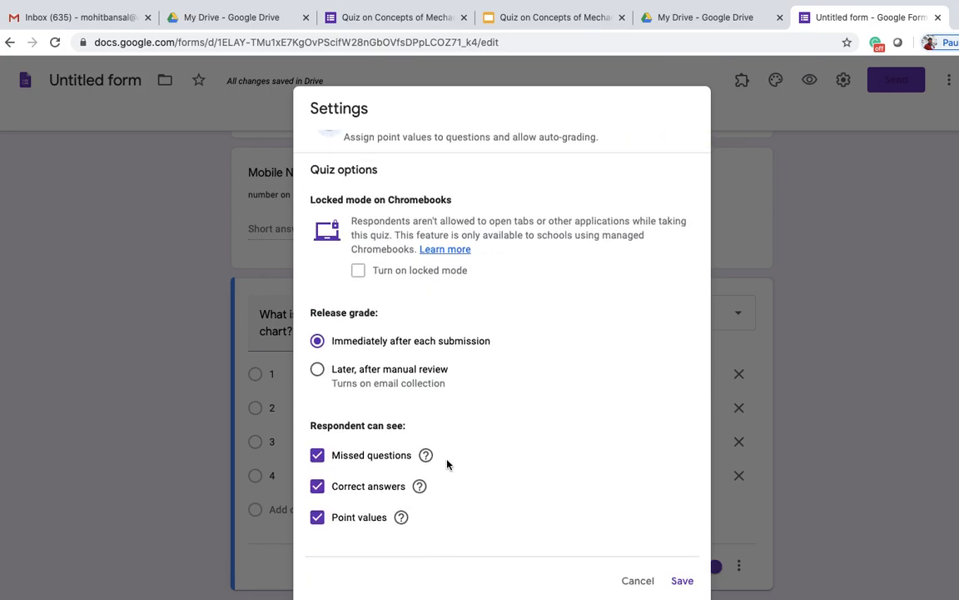
{"action": "left_click", "coordinate": [688, 581]}
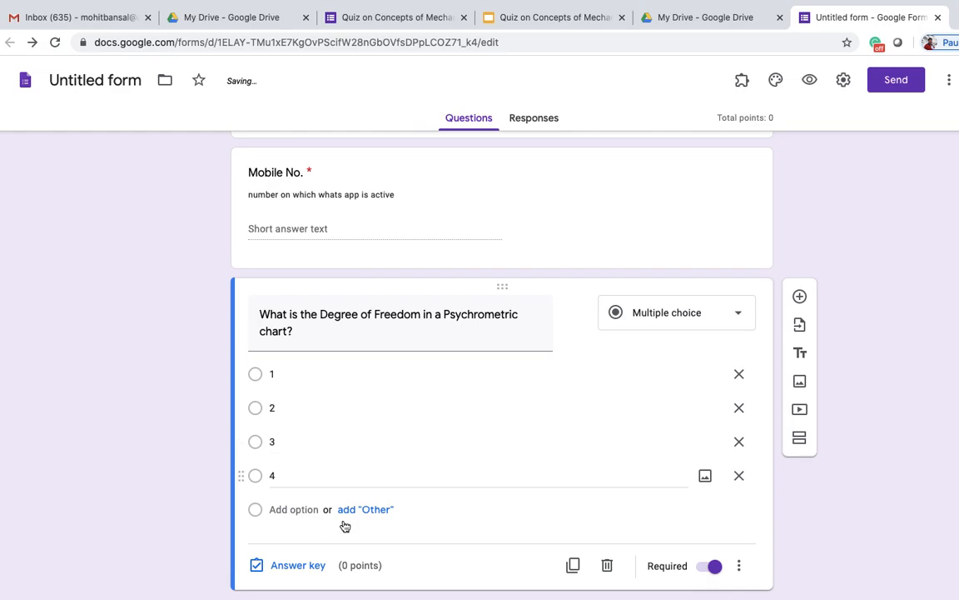
Mark 3 as the correct answer to the Degree of Freedom question and assign it 10 points.
{"action": "left_click", "coordinate": [308, 570]}
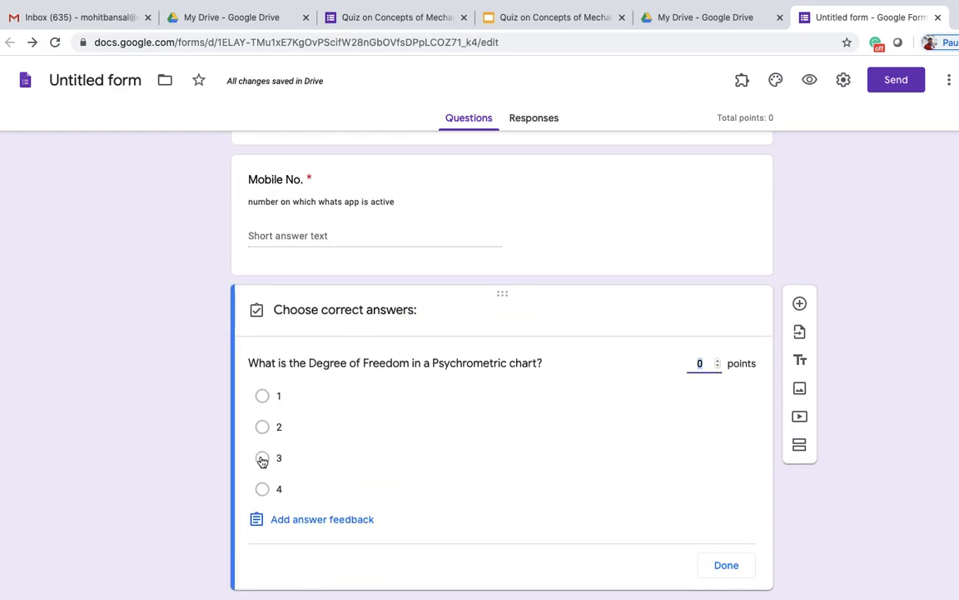
{"action": "left_click", "coordinate": [263, 458]}
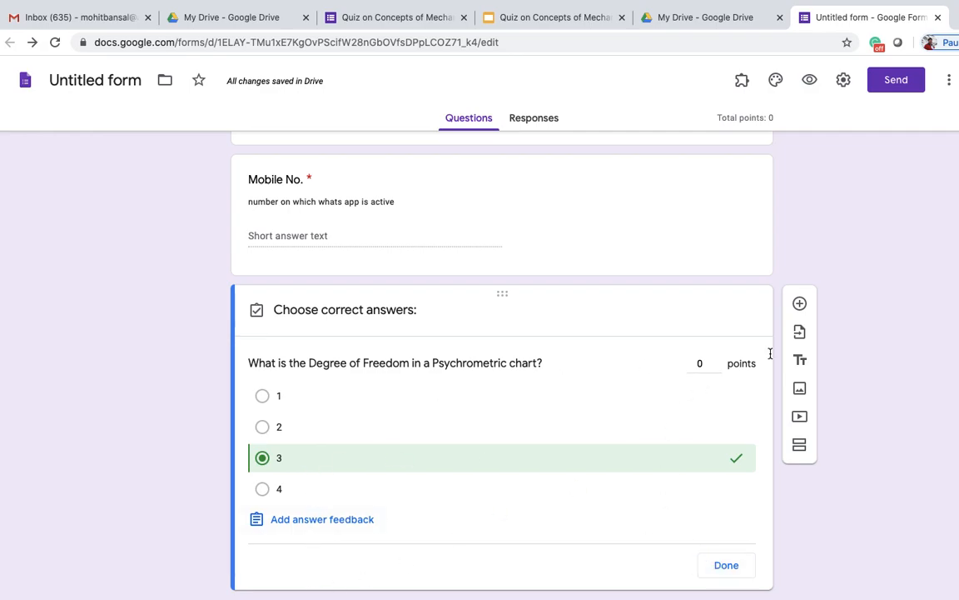
{"action": "left_click", "coordinate": [698, 363]}
{"action": "type", "text": "1"}
{"action": "left_click", "coordinate": [733, 566]}
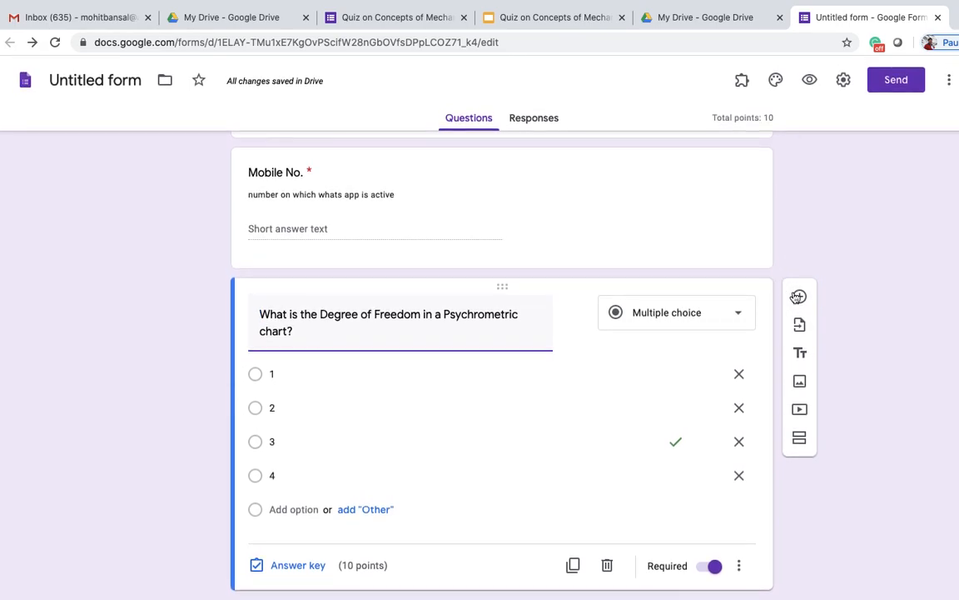
Add a multiple-choice question reading "What is the composition of Brass?" below the Degree of Freedom question.
{"action": "left_click", "coordinate": [800, 297]}
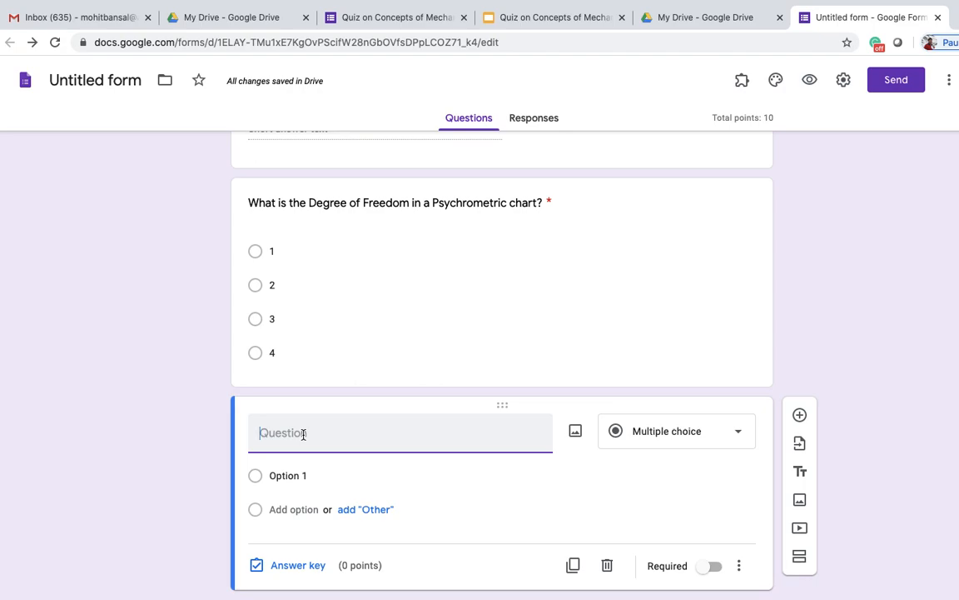
{"action": "type", "text": "What is the composition"}
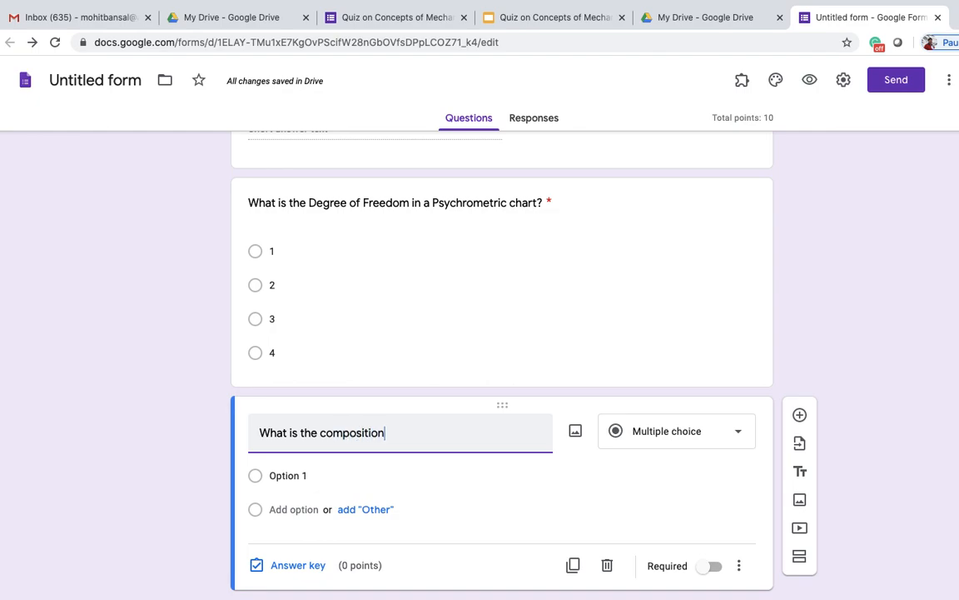
{"action": "type", "text": " of Brass?"}
Enter "70% Copper + 30 % Zinc" as the first answer option of the Brass question.
{"action": "left_click", "coordinate": [295, 477]}
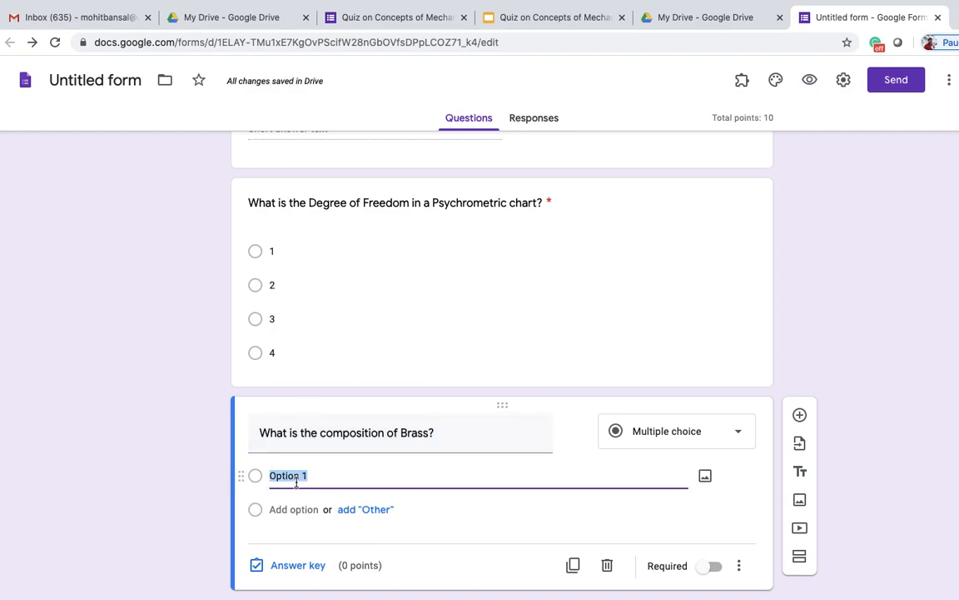
{"action": "type", "text": "70% C"}
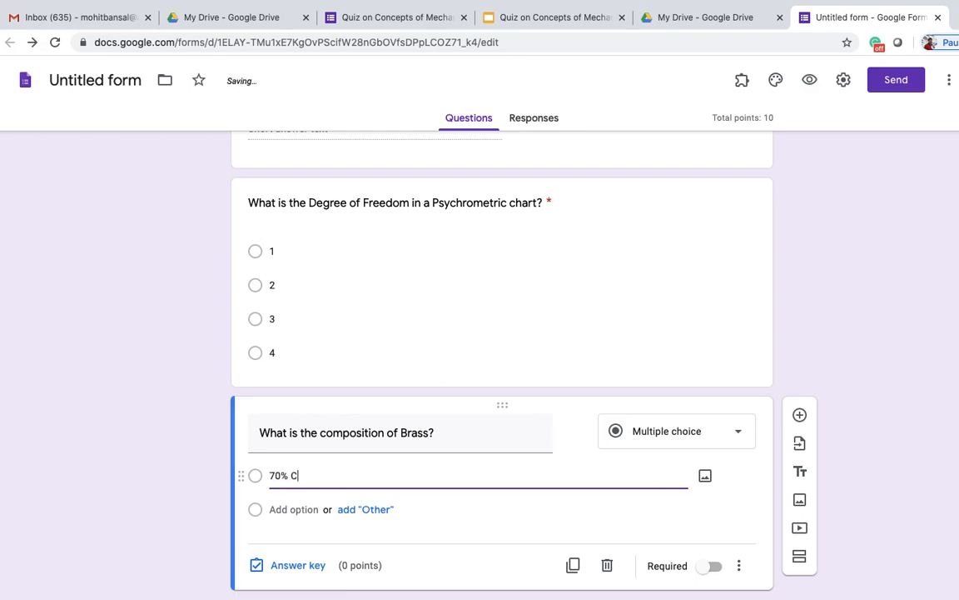
{"action": "type", "text": "opper + 30"}
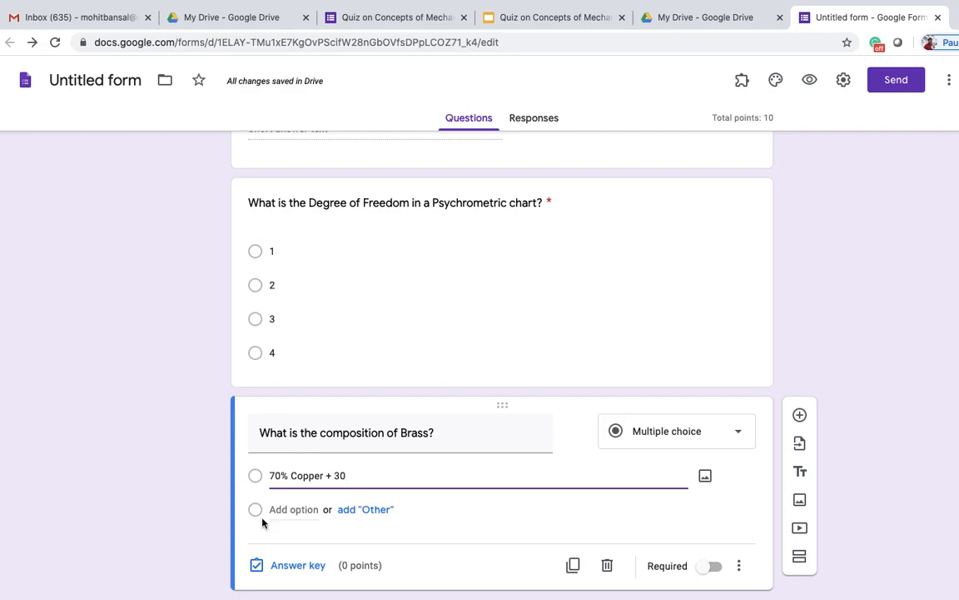
{"action": "type", "text": "%"}
{"action": "type", "text": "Zinc"}
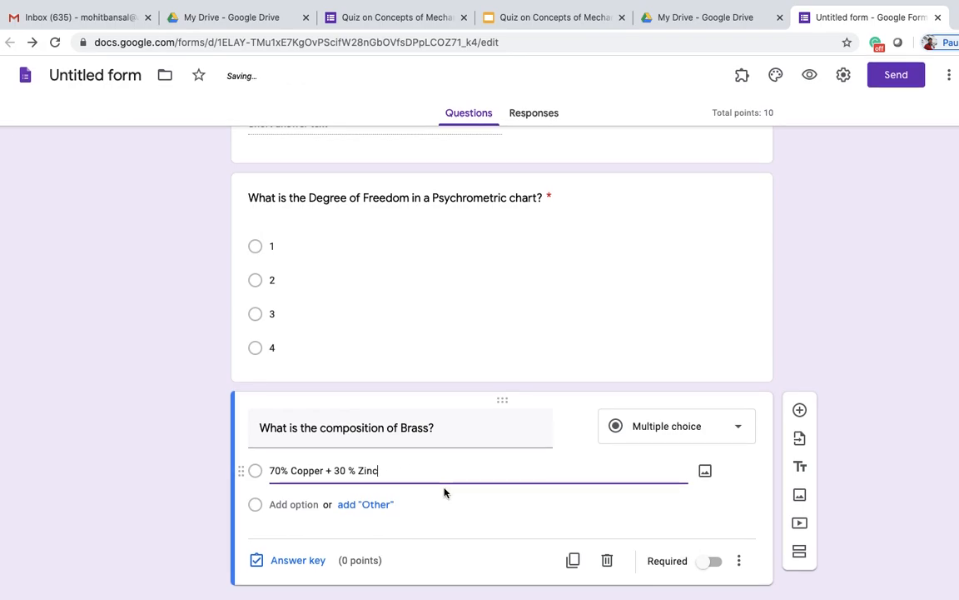
Add a second Brass answer option by copying the first and changing it to "60% Copper + 20 % Zinc".
{"action": "key", "text": "Return"}
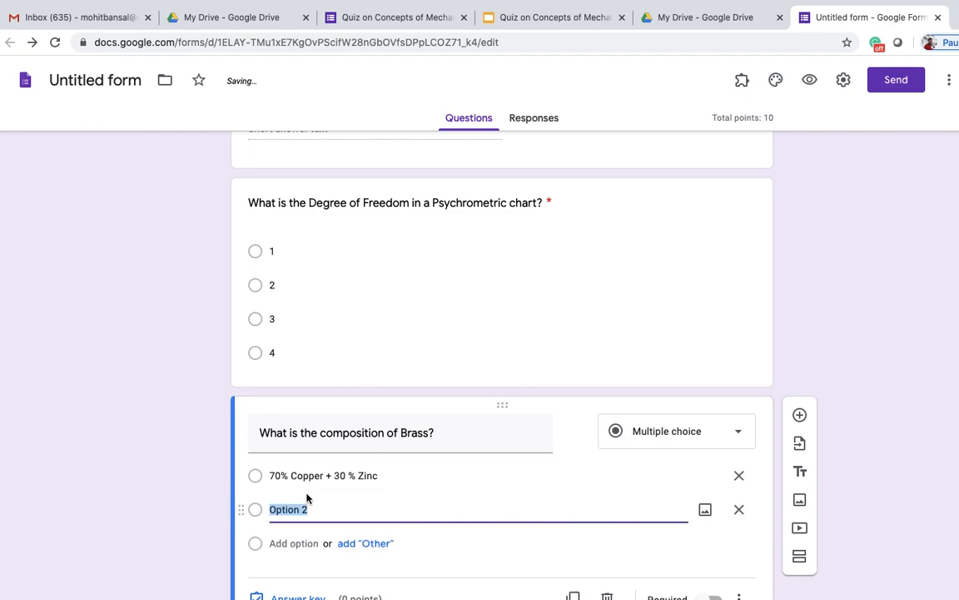
{"action": "left_click", "coordinate": [288, 474]}
{"action": "key", "text": "ctrl+c"}
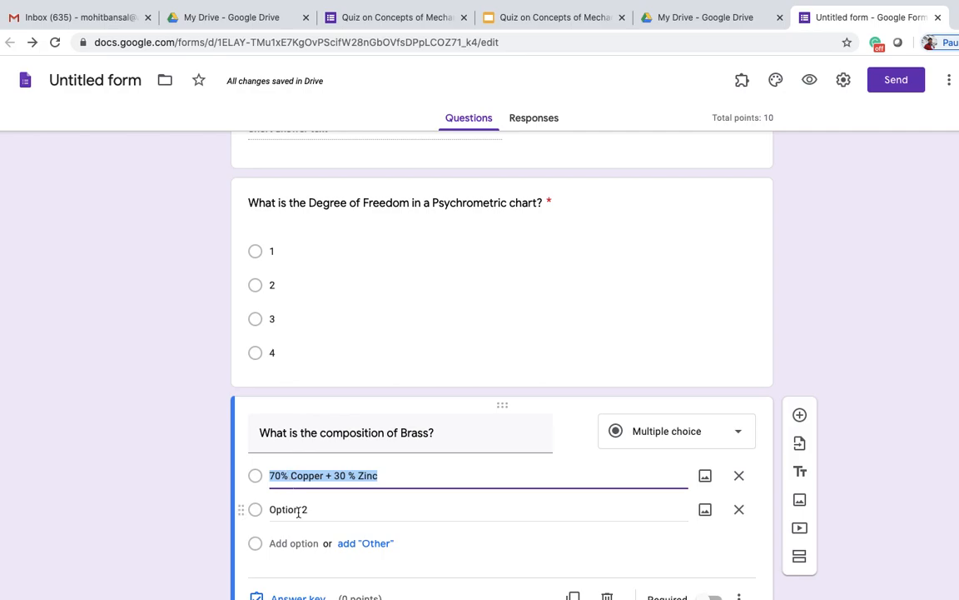
{"action": "left_click", "coordinate": [300, 509]}
{"action": "key", "text": "ctrl+v"}
{"action": "left_click", "coordinate": [274, 510]}
{"action": "key", "text": "BackSpace"}
{"action": "type", "text": "6"}
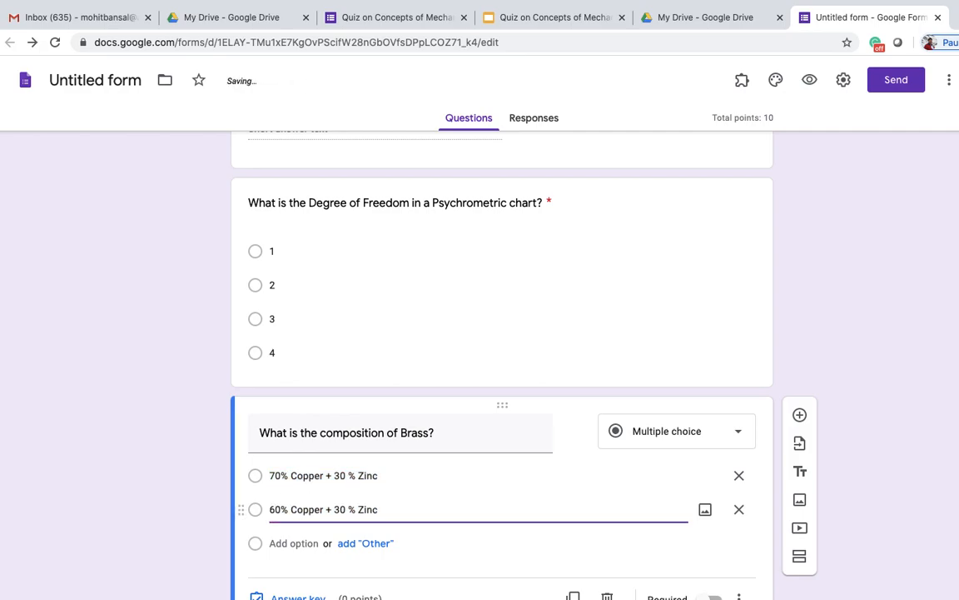
{"action": "left_click", "coordinate": [340, 510]}
{"action": "key", "text": "BackSpace"}
{"action": "type", "text": "2"}
{"action": "left_click", "coordinate": [413, 510]}
Mark "70% Copper + 30 % Zinc" as the correct answer to the Brass question and assign it 10 points.
{"action": "scroll", "coordinate": [413, 510], "scroll_direction": "down", "scroll_amount": 1}
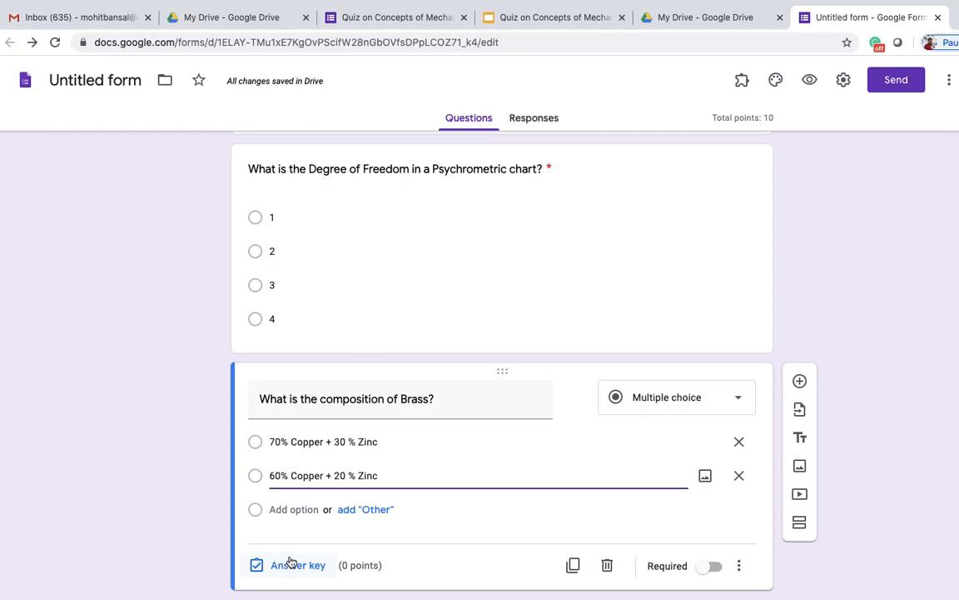
{"action": "left_click", "coordinate": [291, 563]}
{"action": "left_click", "coordinate": [263, 473]}
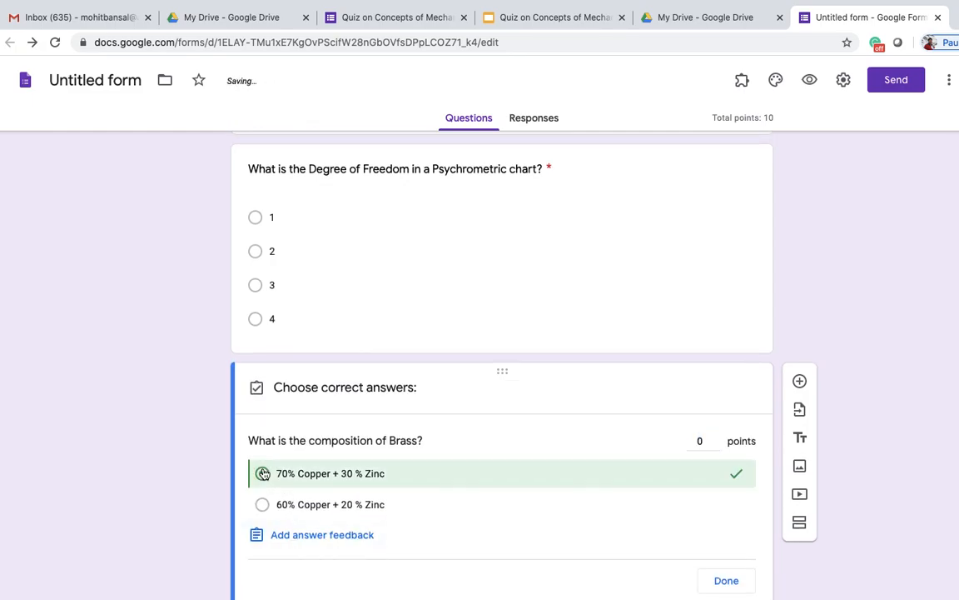
{"action": "left_click", "coordinate": [698, 439]}
{"action": "type", "text": "1"}
{"action": "left_click", "coordinate": [736, 582]}
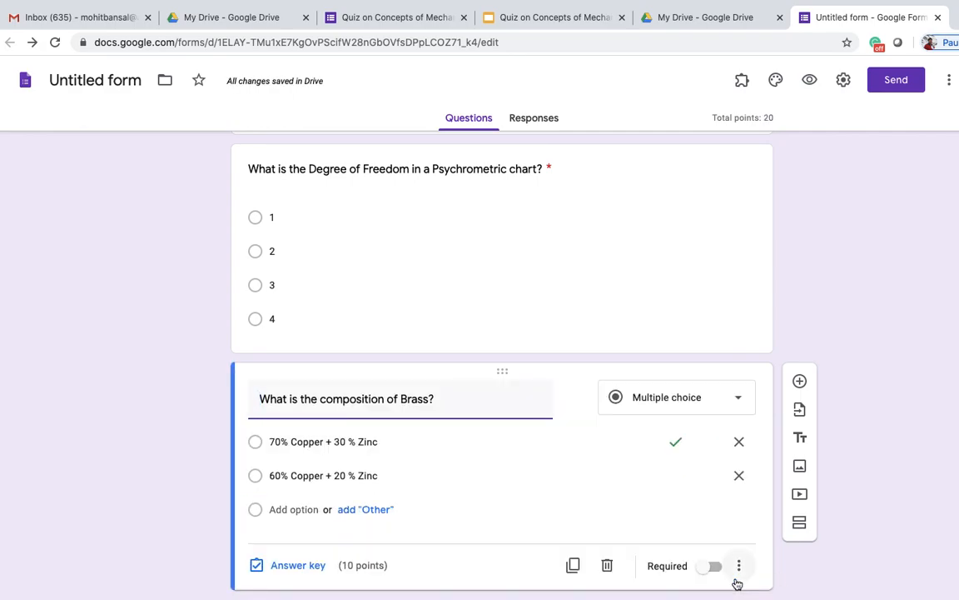
Rename the untitled form file to "Webinar", matching the form's heading.
{"action": "scroll", "coordinate": [614, 152], "scroll_direction": "up", "scroll_amount": 15}
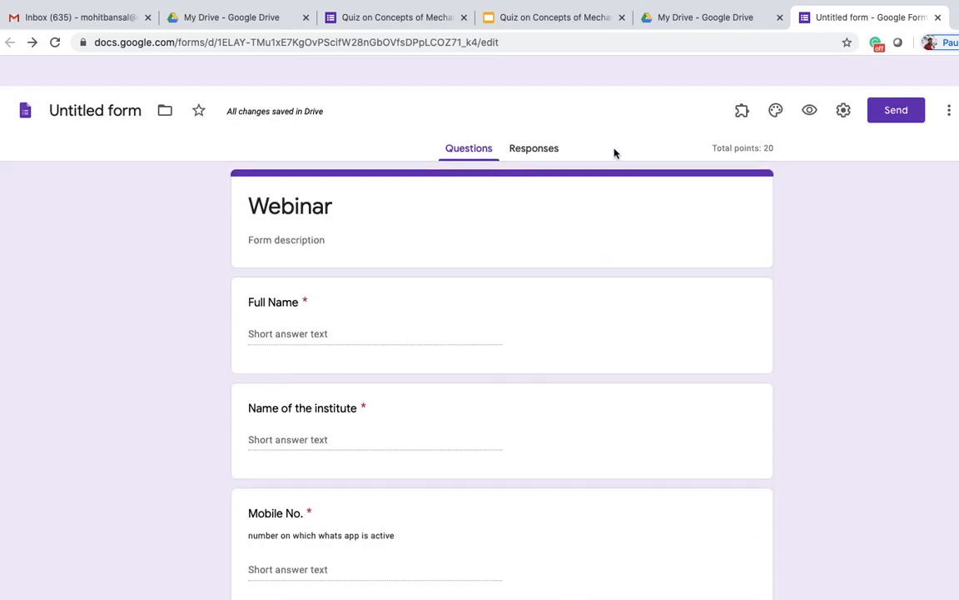
{"action": "left_click", "coordinate": [134, 80]}
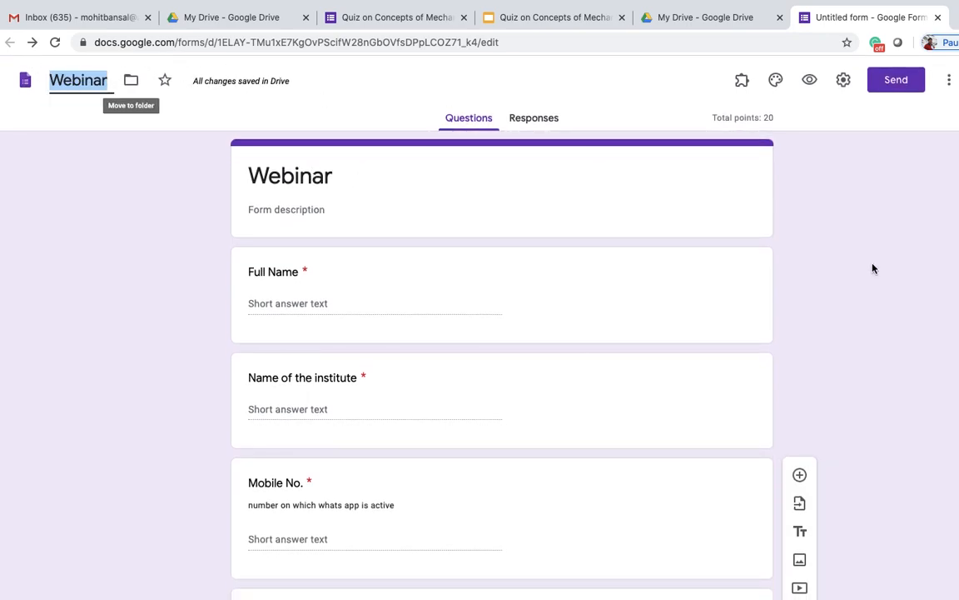
{"action": "left_click", "coordinate": [841, 284]}
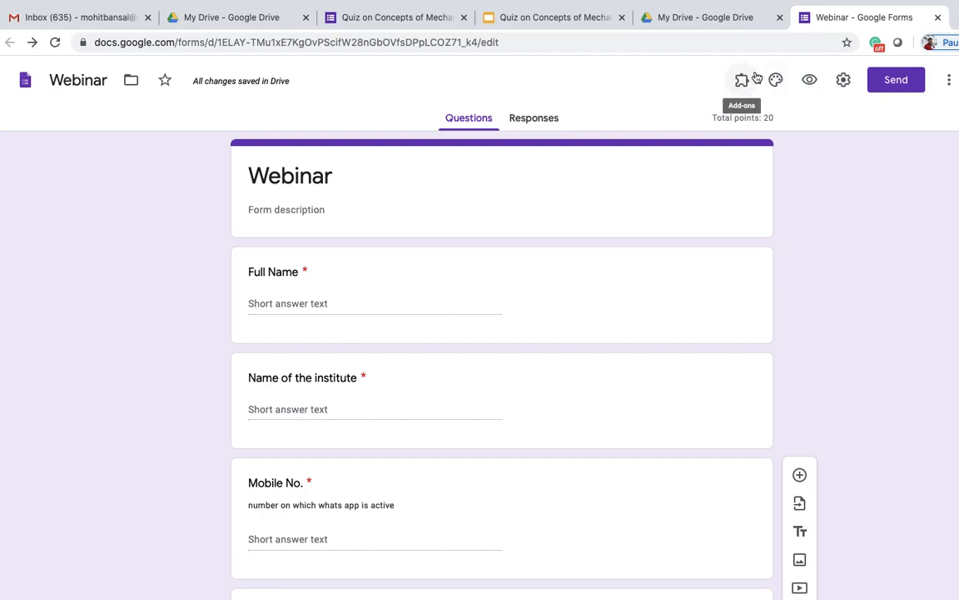
Search the Forms add-ons marketplace for Certify'em, view its details page, and return to the form.
{"action": "left_click", "coordinate": [950, 83]}
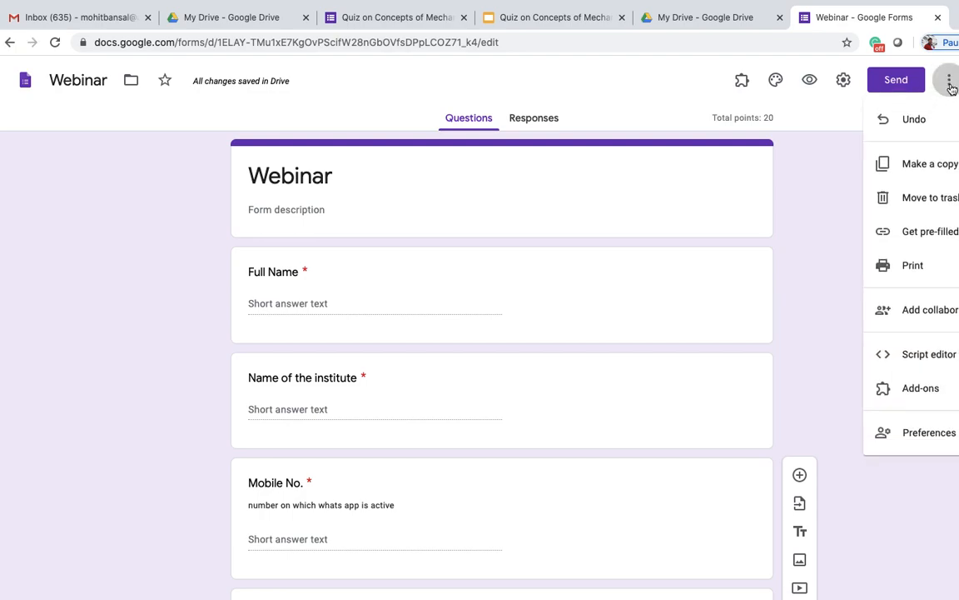
{"action": "left_click", "coordinate": [926, 396]}
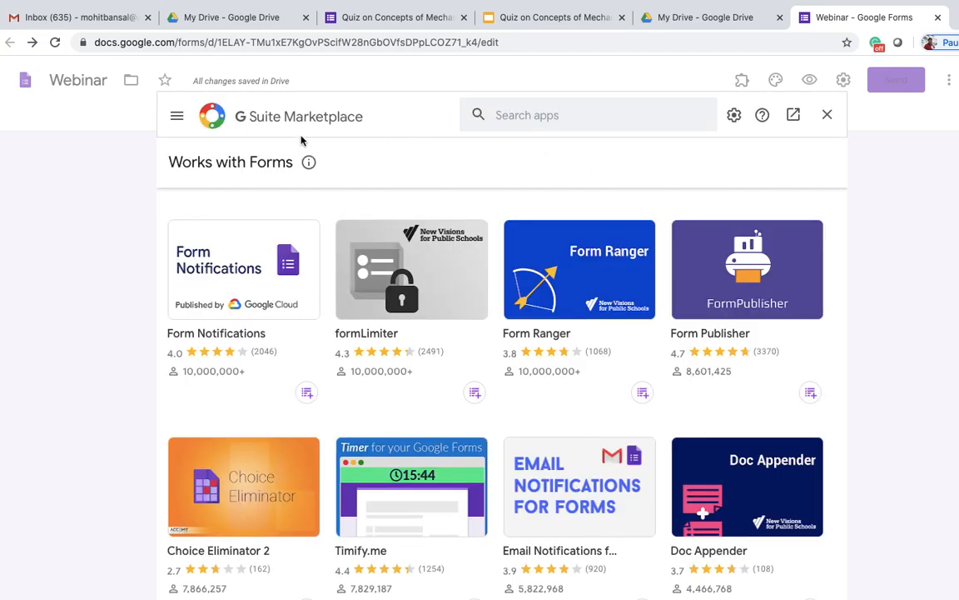
{"action": "left_click", "coordinate": [566, 117]}
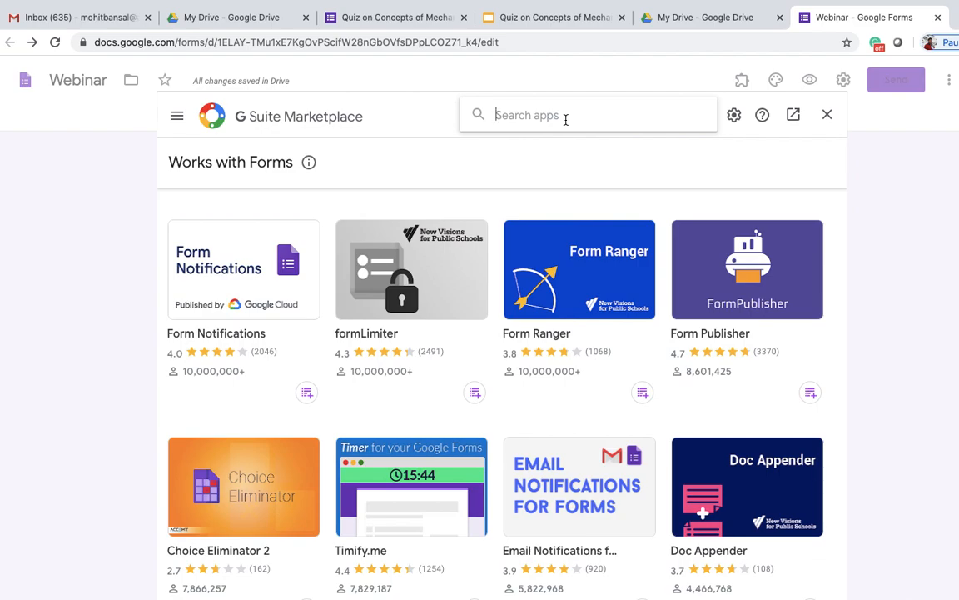
{"action": "type", "text": "Ce"}
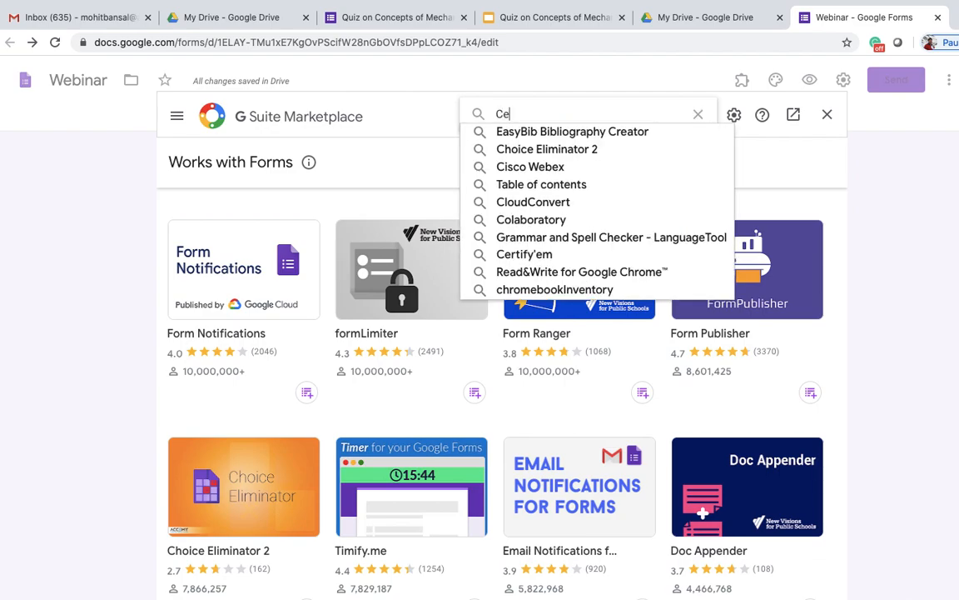
{"action": "type", "text": "rti"}
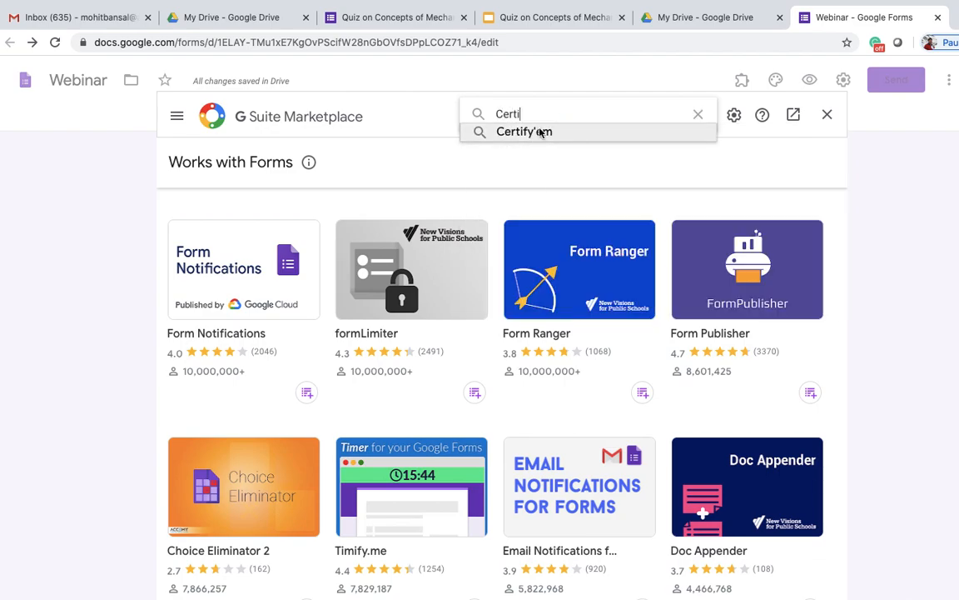
{"action": "left_click", "coordinate": [540, 132]}
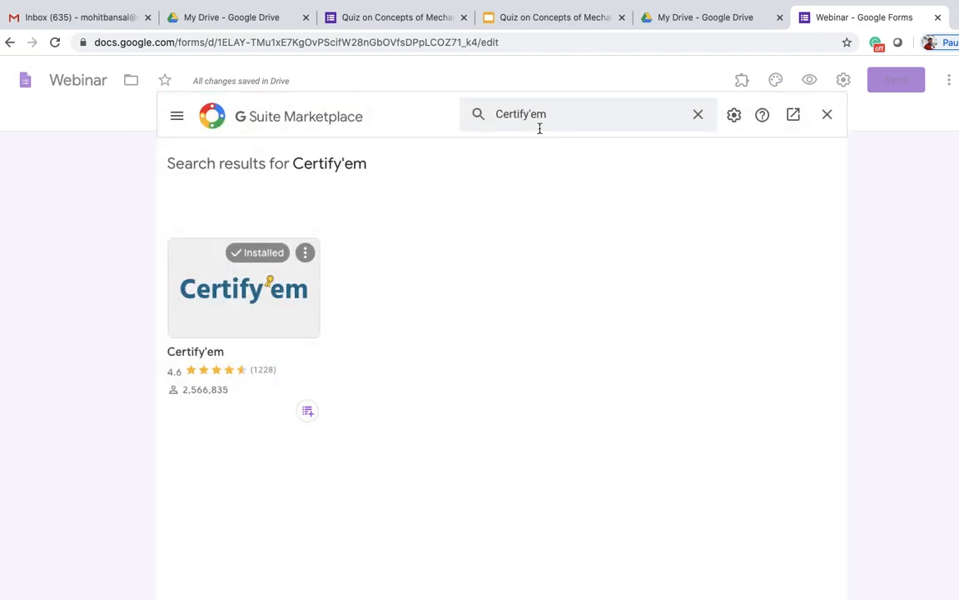
{"action": "left_click", "coordinate": [237, 320]}
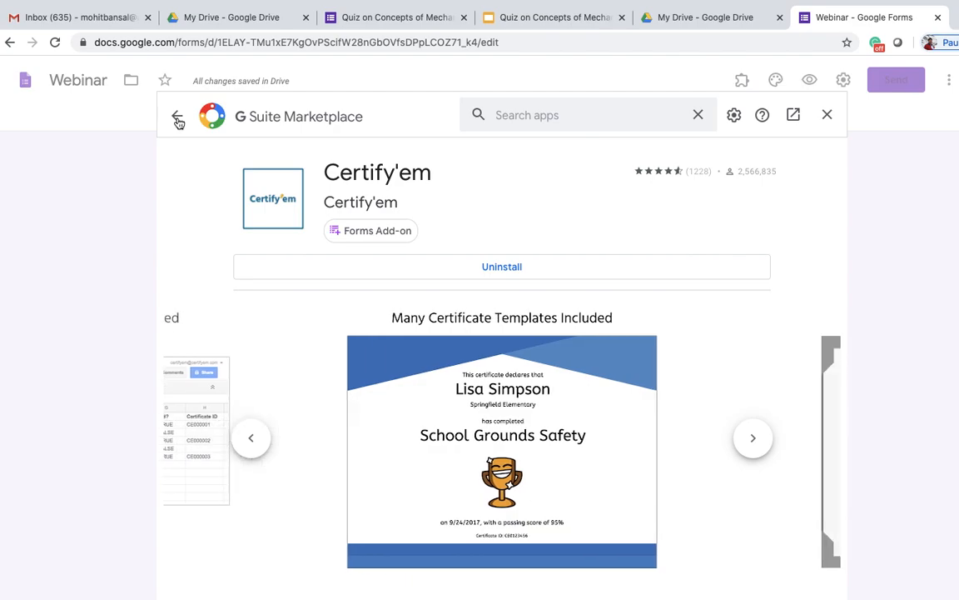
{"action": "left_click", "coordinate": [826, 115]}
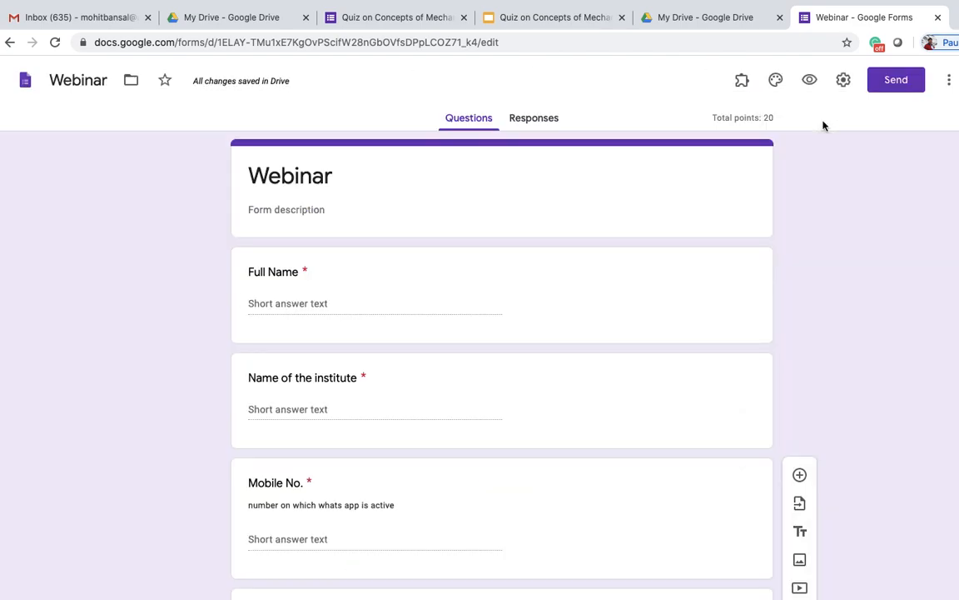
Check which options the Certify'em add-on offers for this form, then close its dialog.
{"action": "left_click", "coordinate": [744, 82]}
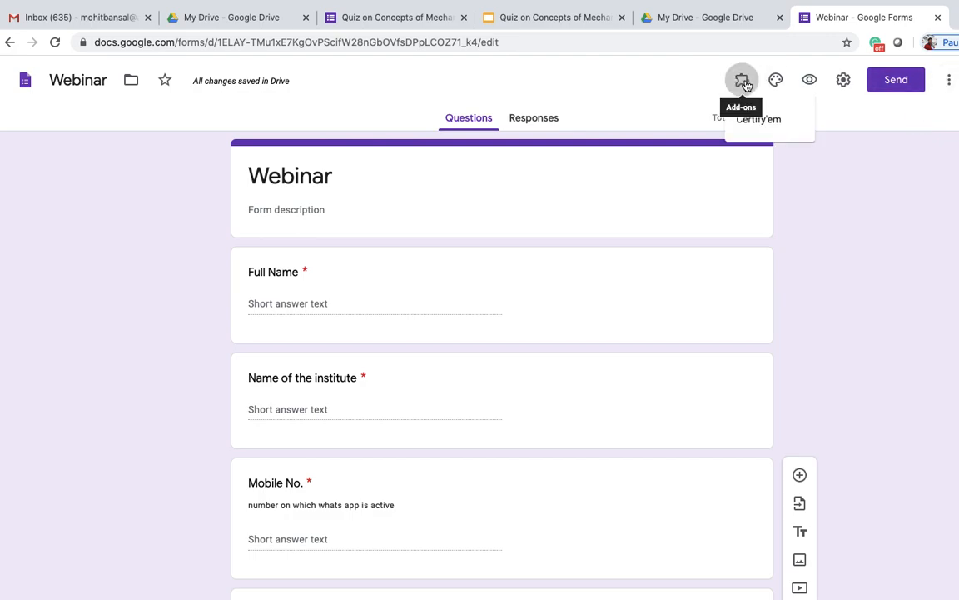
{"action": "left_click", "coordinate": [763, 120]}
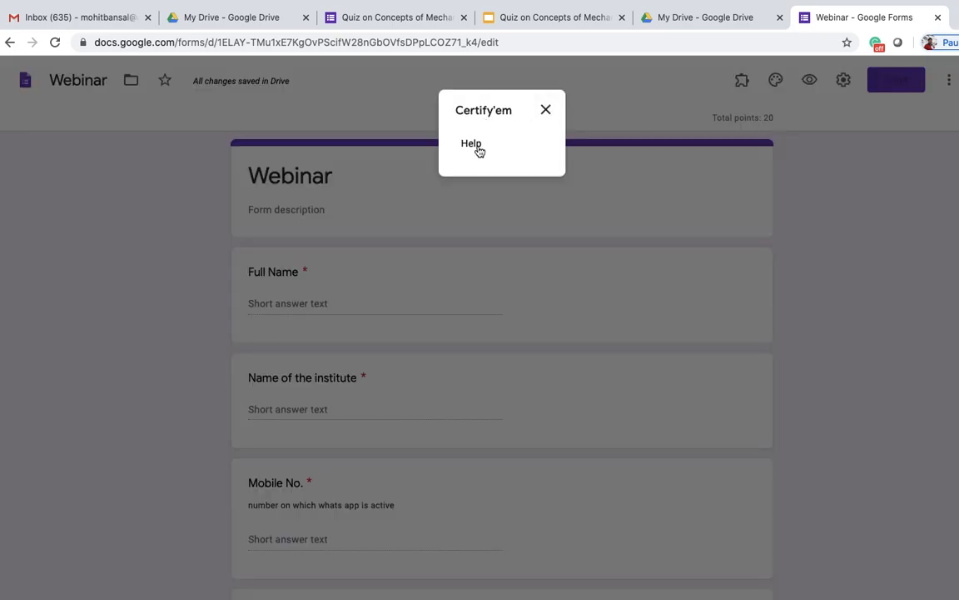
{"action": "left_click", "coordinate": [547, 114]}
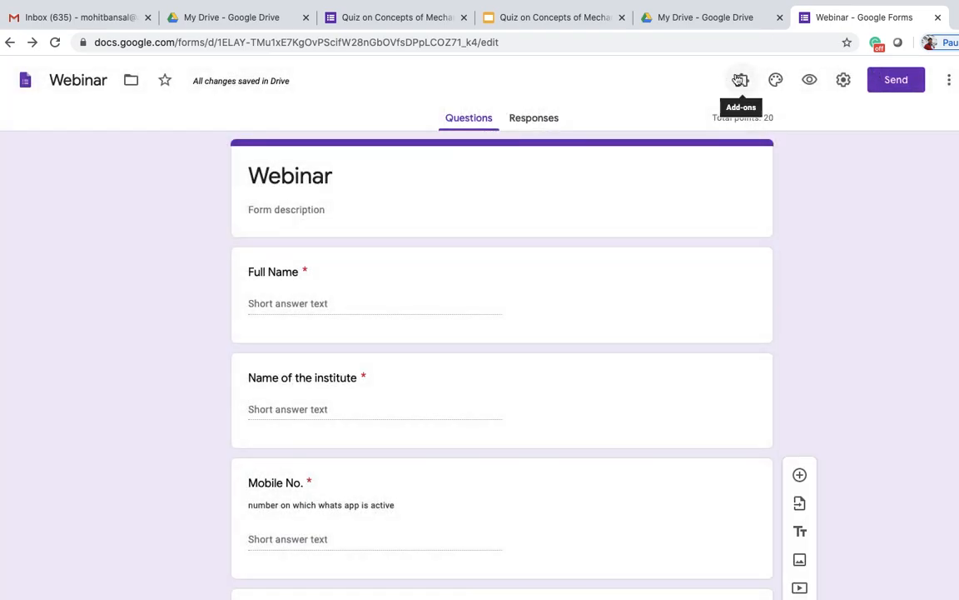
{"action": "left_click", "coordinate": [740, 79]}
{"action": "left_click", "coordinate": [756, 120]}
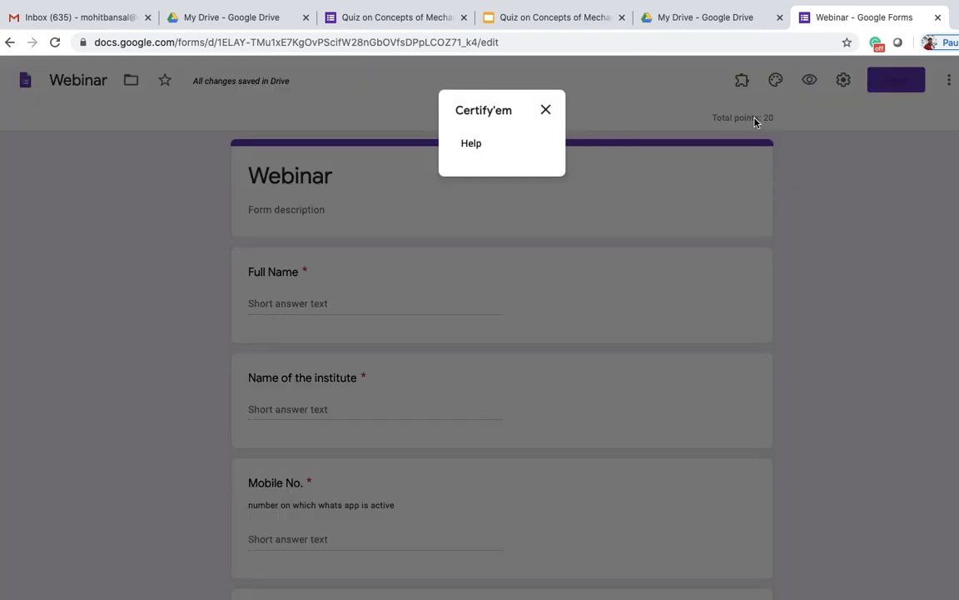
{"action": "double_click", "coordinate": [491, 109]}
{"action": "left_click", "coordinate": [546, 110]}
Turn on Collect email addresses in the Webinar form's general settings and save them.
{"action": "left_click", "coordinate": [843, 80]}
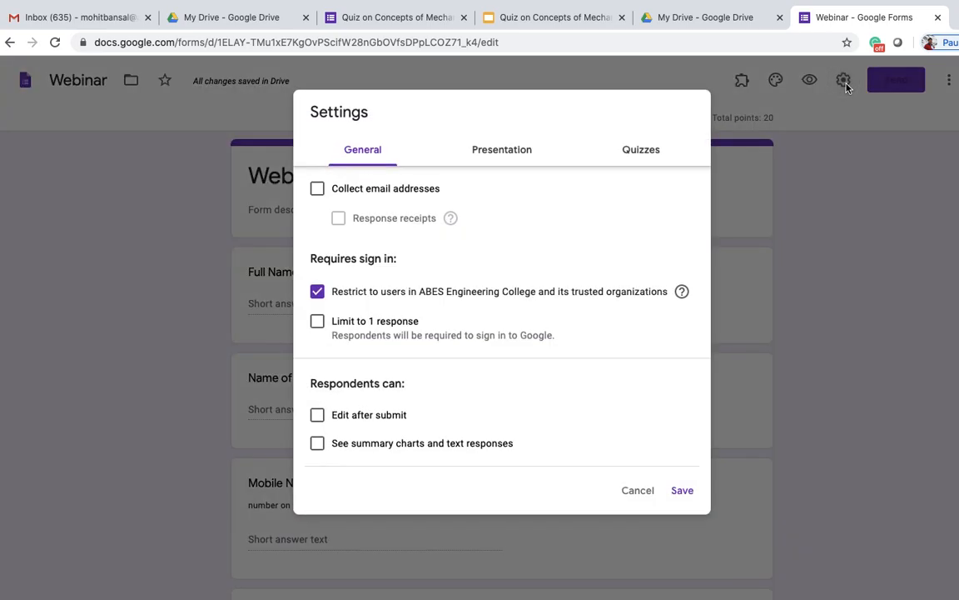
{"action": "left_click", "coordinate": [317, 191]}
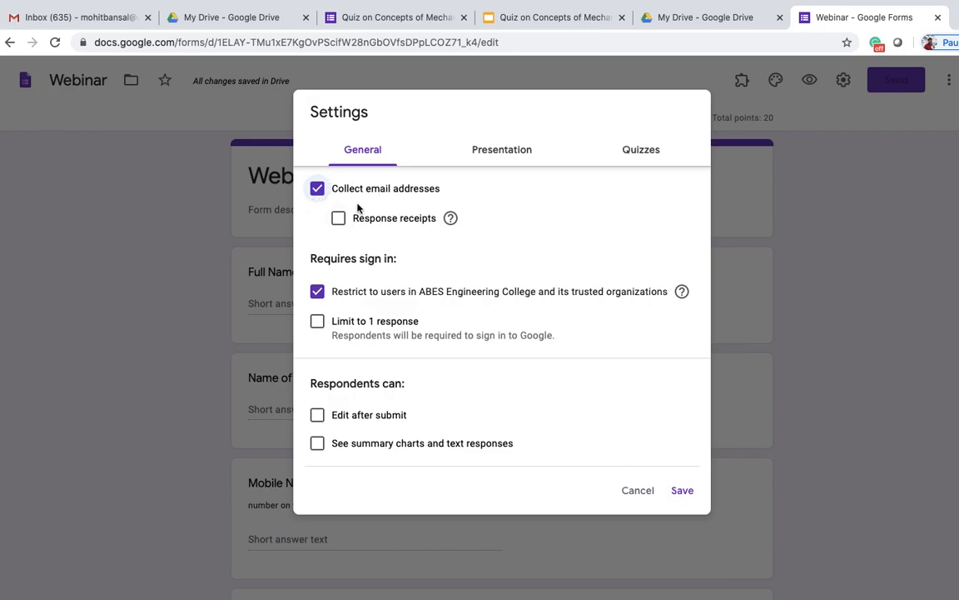
{"action": "left_click", "coordinate": [682, 490]}
{"action": "scroll", "coordinate": [424, 319], "scroll_direction": "down", "scroll_amount": 3}
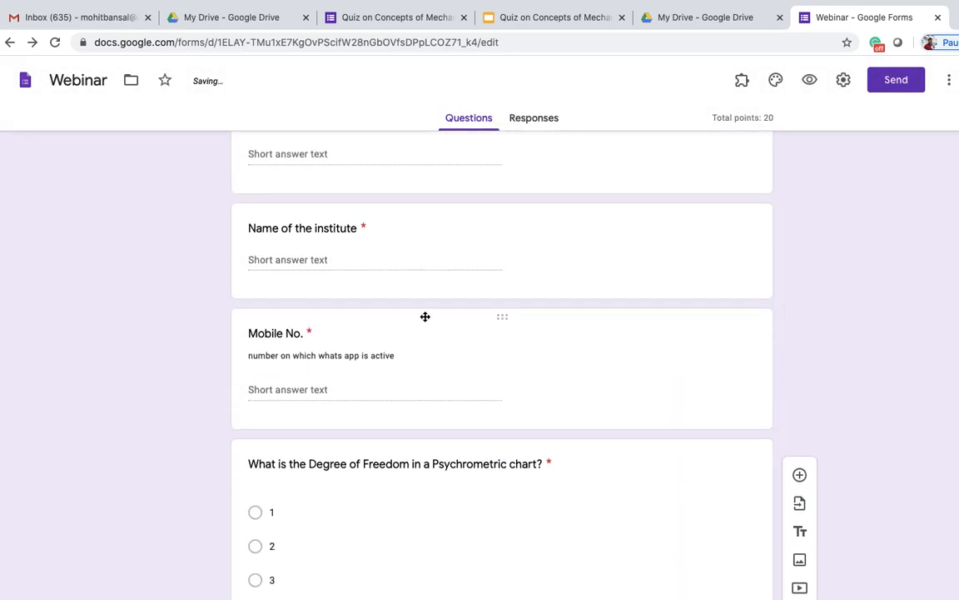
{"action": "scroll", "coordinate": [424, 317], "scroll_direction": "up", "scroll_amount": 3}
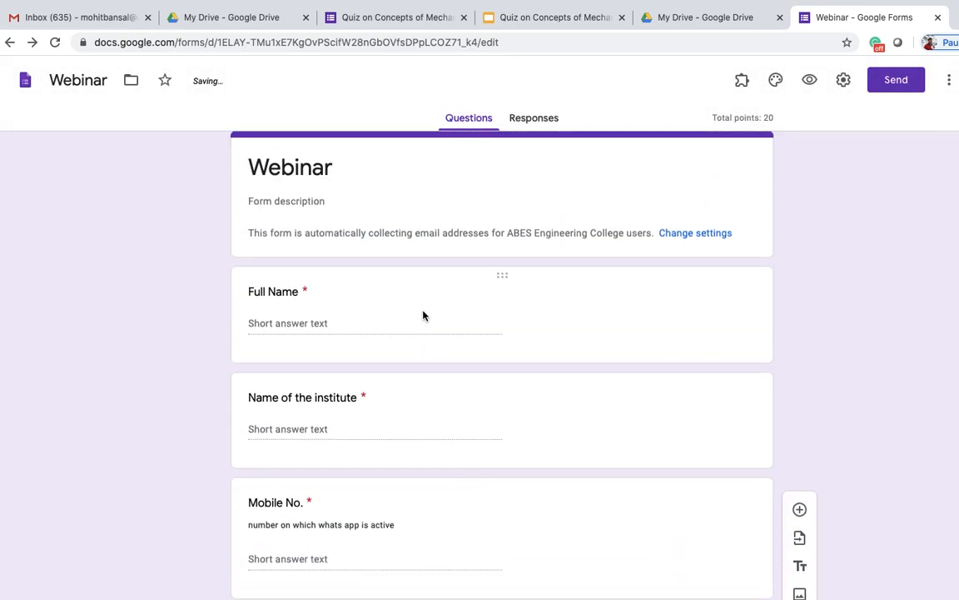
Review the general settings reached from the form header's email-collection notice and save them without changes.
{"action": "left_click", "coordinate": [365, 204]}
{"action": "left_click", "coordinate": [713, 234]}
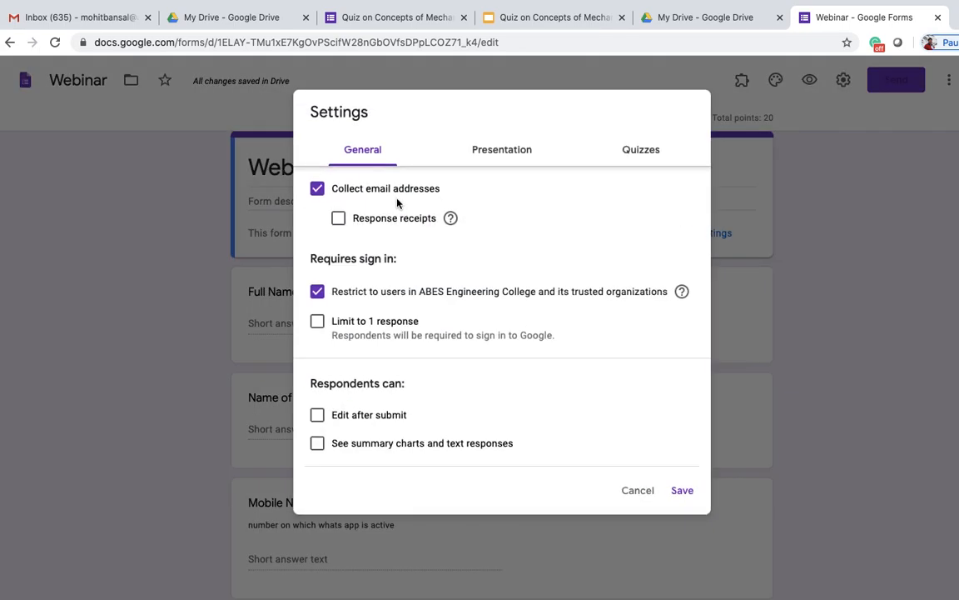
{"action": "left_click", "coordinate": [681, 492]}
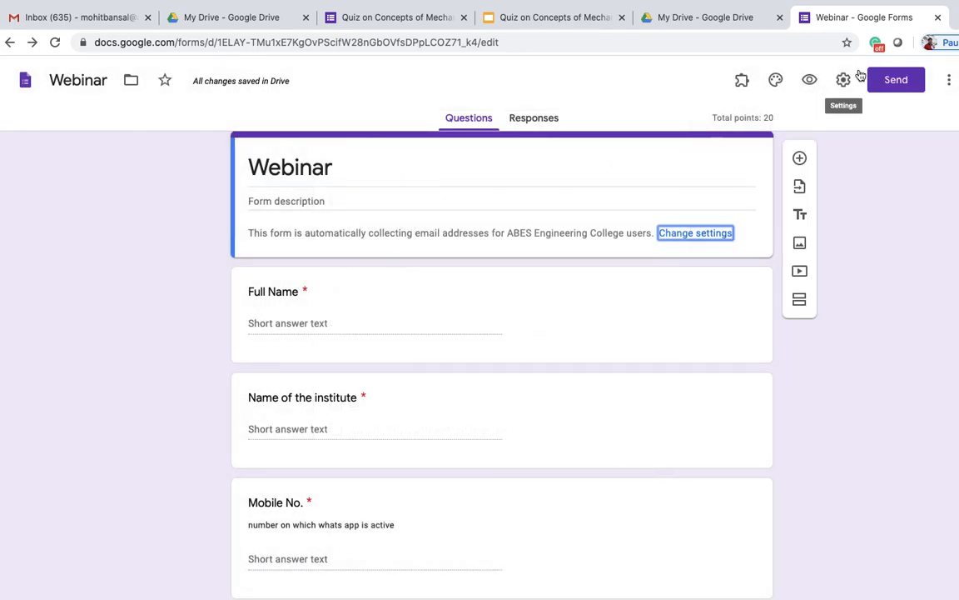
Recheck which options Certify'em offers for the Webinar form, and close its dialog.
{"action": "left_click", "coordinate": [740, 81]}
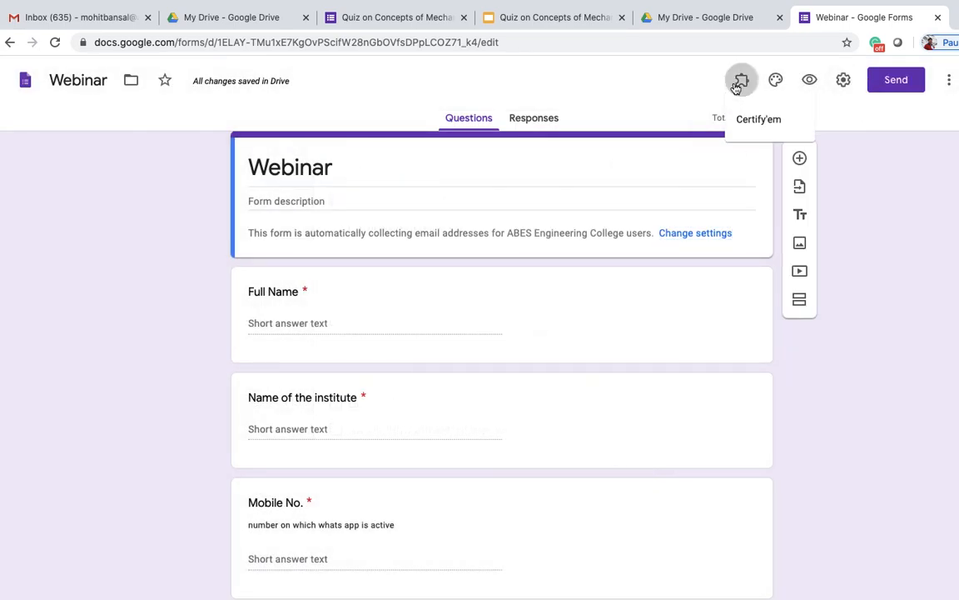
{"action": "left_click", "coordinate": [757, 109]}
{"action": "left_click", "coordinate": [739, 81]}
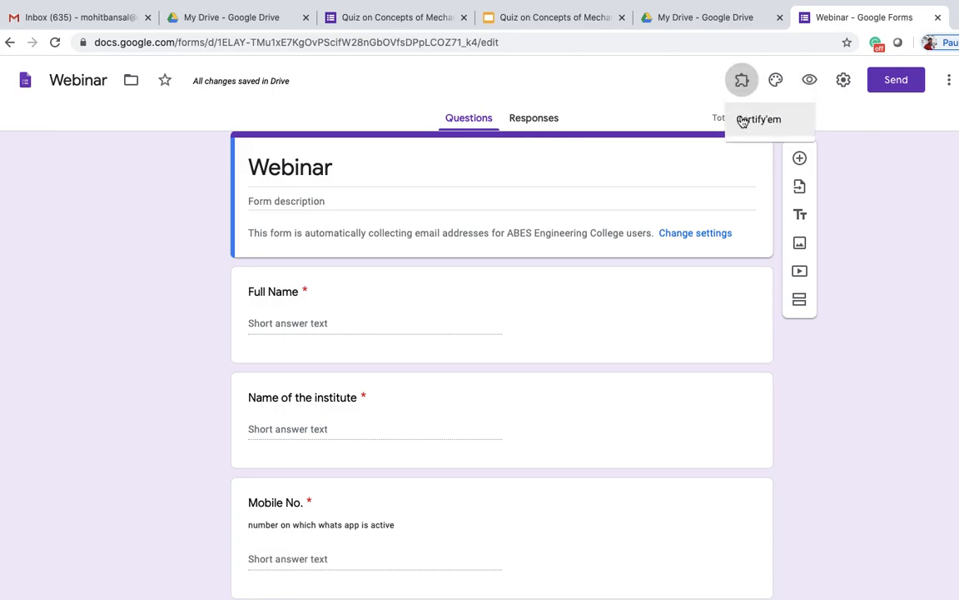
{"action": "left_click", "coordinate": [742, 121]}
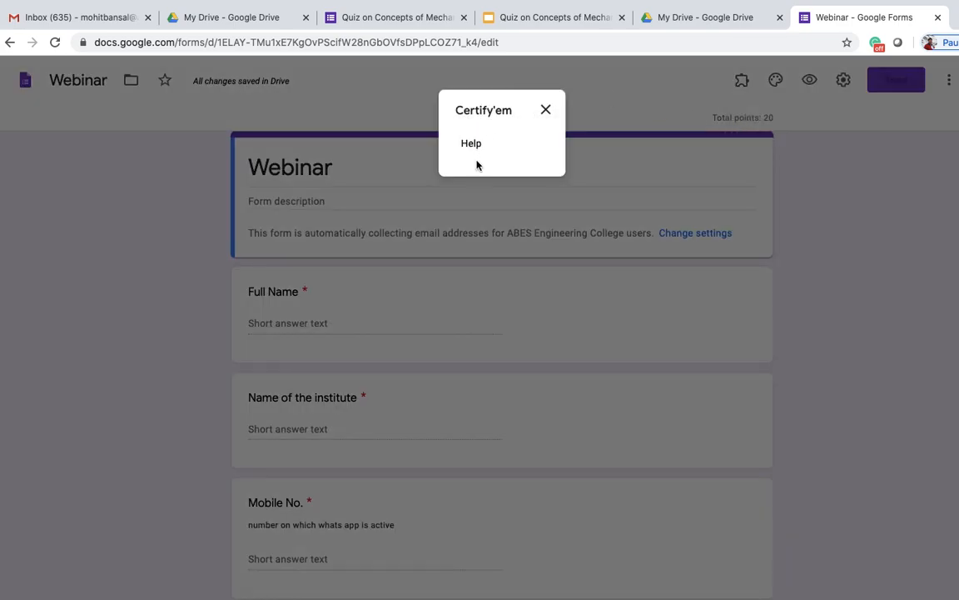
{"action": "left_click", "coordinate": [546, 111]}
Switch to the "Quiz on Concepts of Mechanical Engineering" form and review its description, email field and participant detail questions.
{"action": "left_click", "coordinate": [427, 22]}
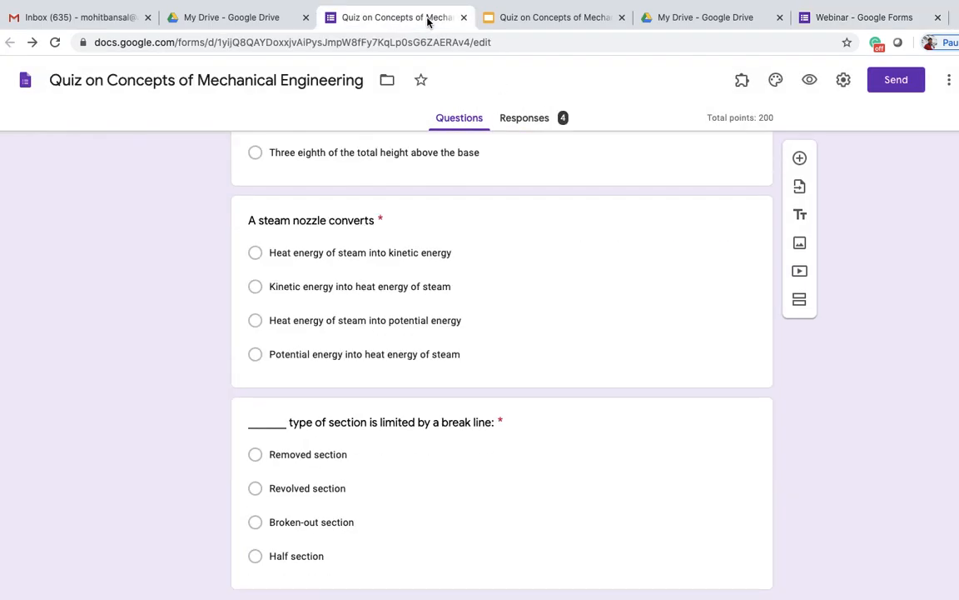
{"action": "scroll", "coordinate": [458, 240], "scroll_direction": "up", "scroll_amount": 15}
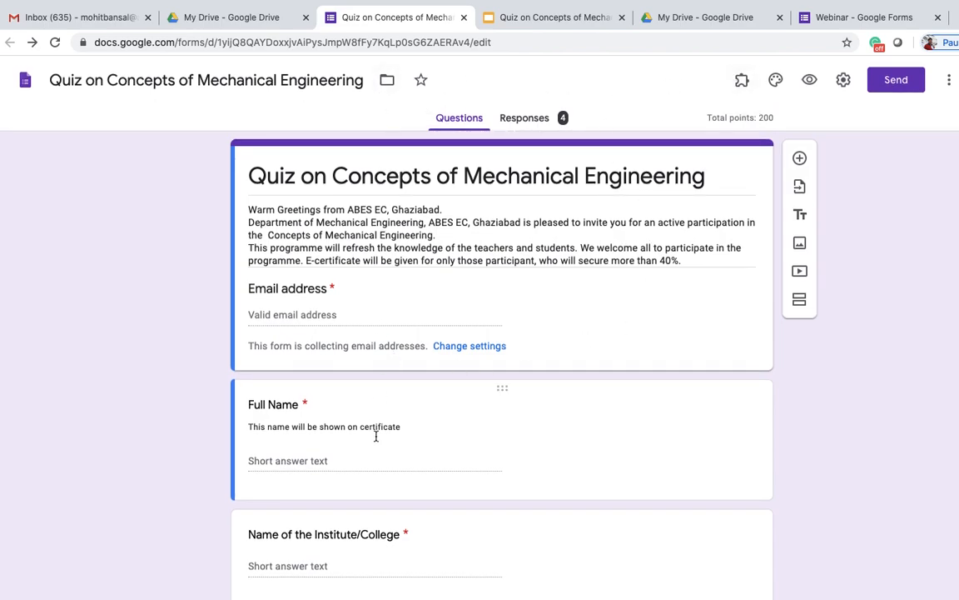
{"action": "scroll", "coordinate": [376, 433], "scroll_direction": "down", "scroll_amount": 1}
{"action": "scroll", "coordinate": [375, 438], "scroll_direction": "down", "scroll_amount": 2}
{"action": "scroll", "coordinate": [343, 593], "scroll_direction": "down", "scroll_amount": 3}
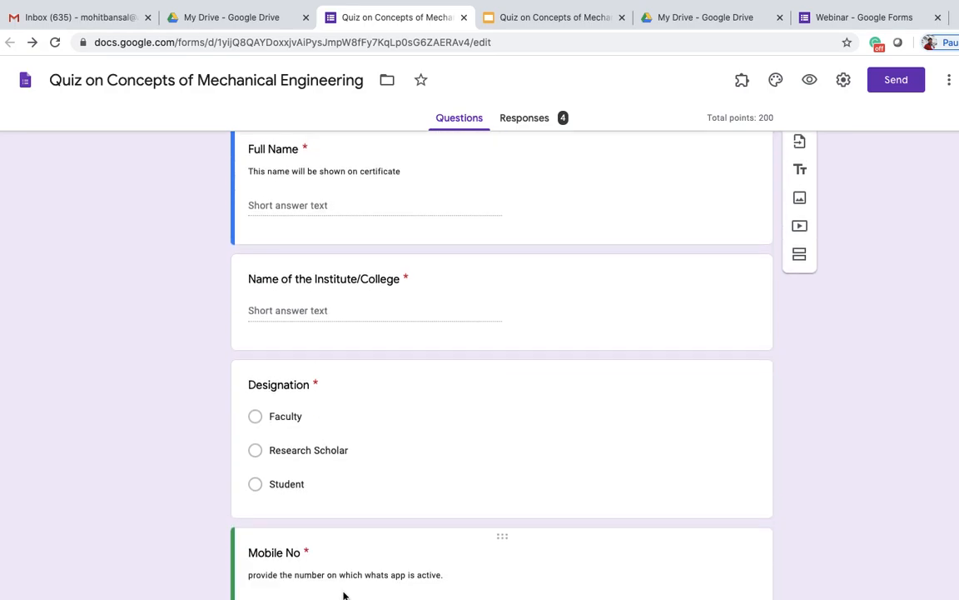
{"action": "scroll", "coordinate": [417, 466], "scroll_direction": "up", "scroll_amount": 5}
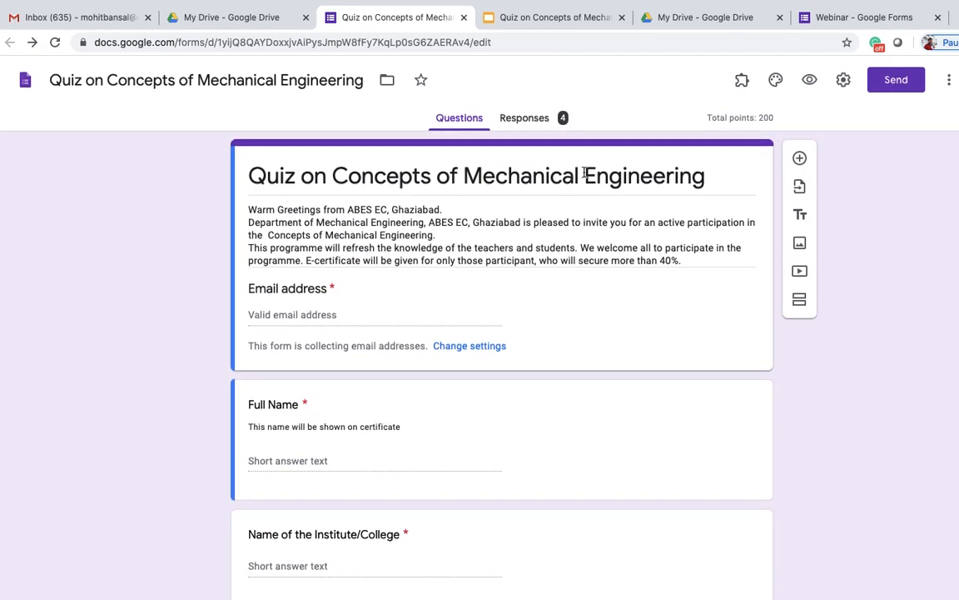
Show the Certify'em controls for the mechanical engineering quiz form.
{"action": "left_click", "coordinate": [743, 80]}
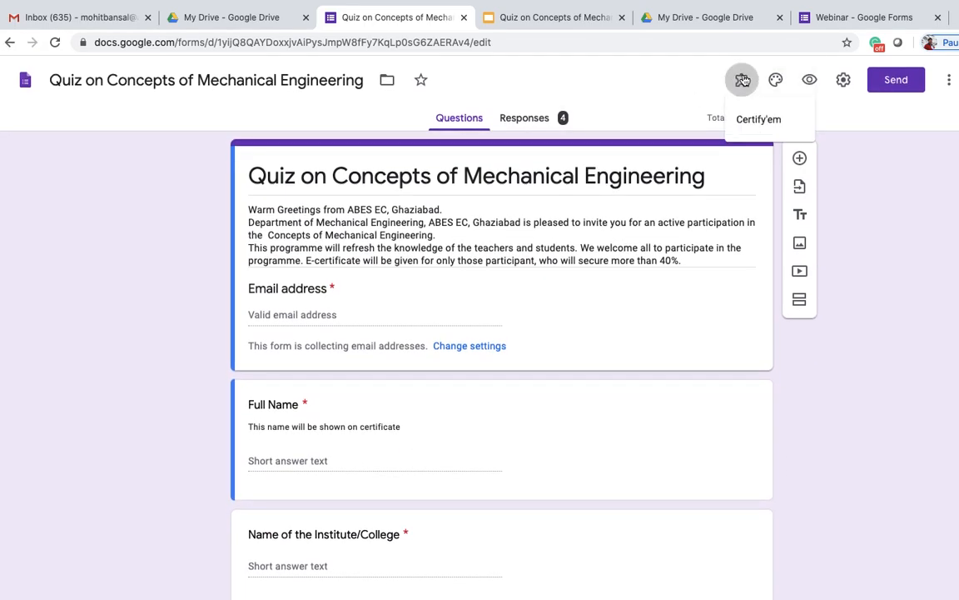
{"action": "left_click", "coordinate": [753, 119]}
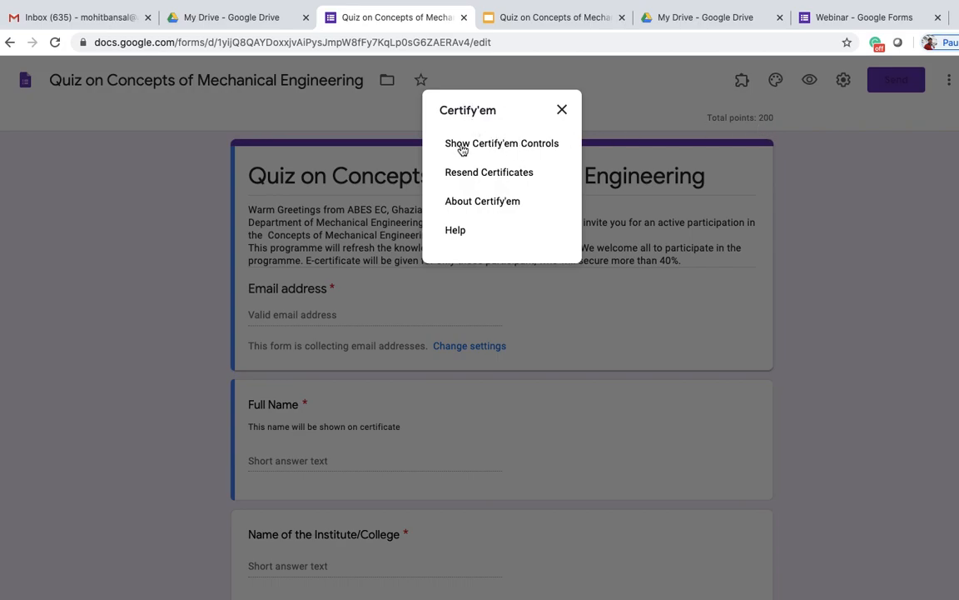
{"action": "left_click", "coordinate": [511, 145]}
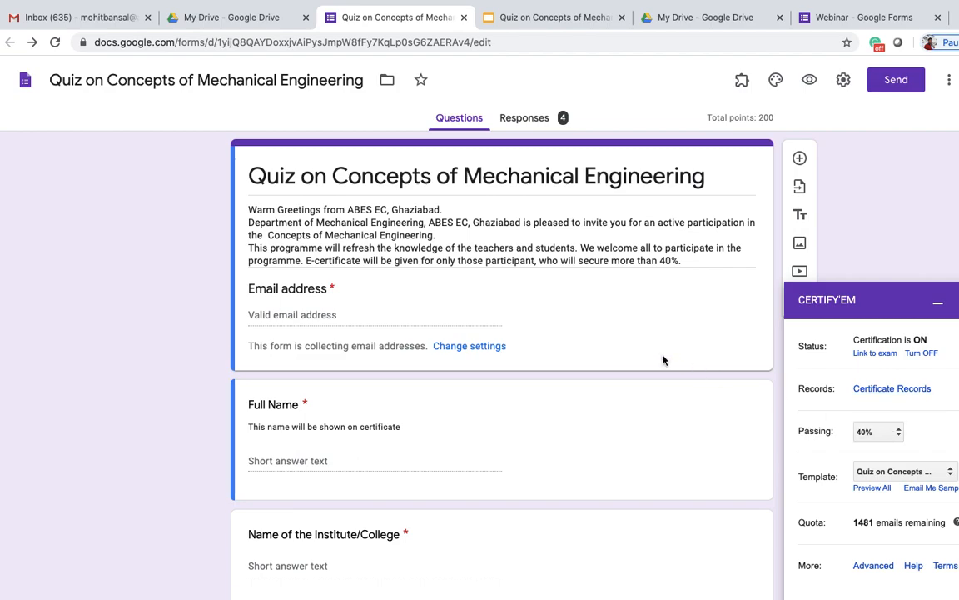
Look over the quiz's participant questions and the passing percentages Certify'em offers, leaving the passing score at 40%.
{"action": "scroll", "coordinate": [664, 360], "scroll_direction": "down", "scroll_amount": 3}
{"action": "scroll", "coordinate": [664, 359], "scroll_direction": "down", "scroll_amount": 3}
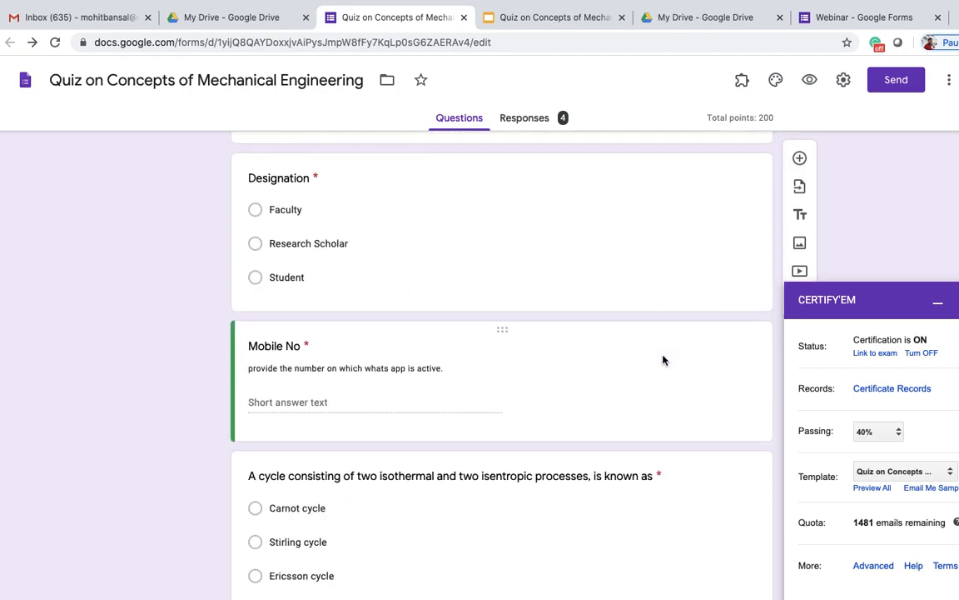
{"action": "scroll", "coordinate": [664, 360], "scroll_direction": "down", "scroll_amount": 1}
{"action": "scroll", "coordinate": [663, 360], "scroll_direction": "up", "scroll_amount": 2}
{"action": "scroll", "coordinate": [664, 360], "scroll_direction": "up", "scroll_amount": 4}
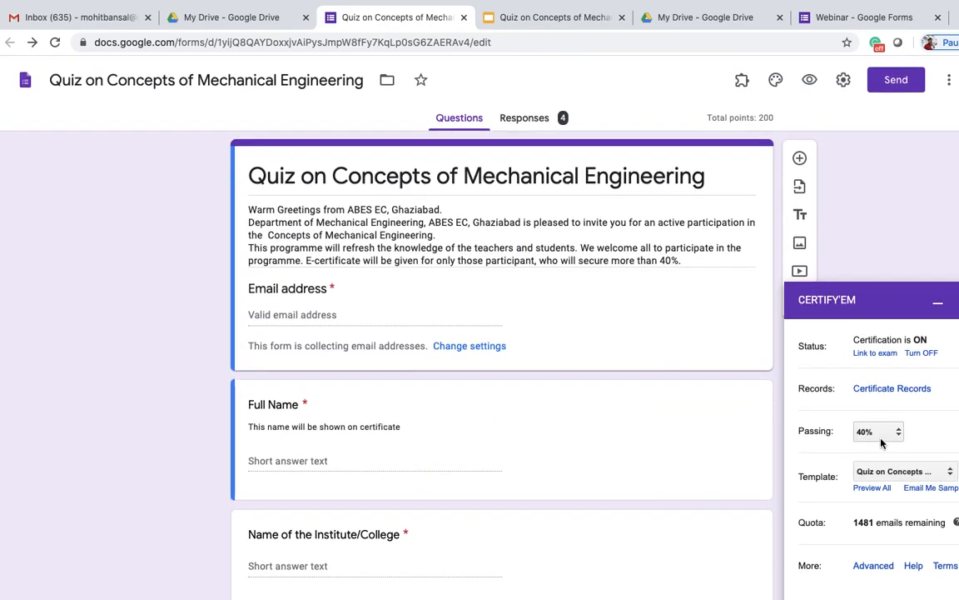
{"action": "left_click", "coordinate": [879, 433]}
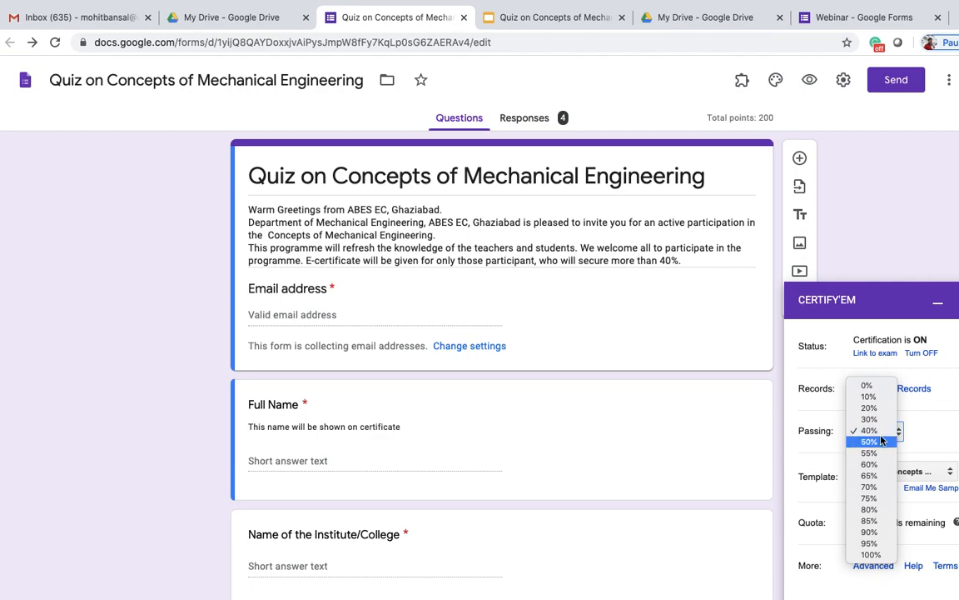
{"action": "left_click", "coordinate": [914, 411]}
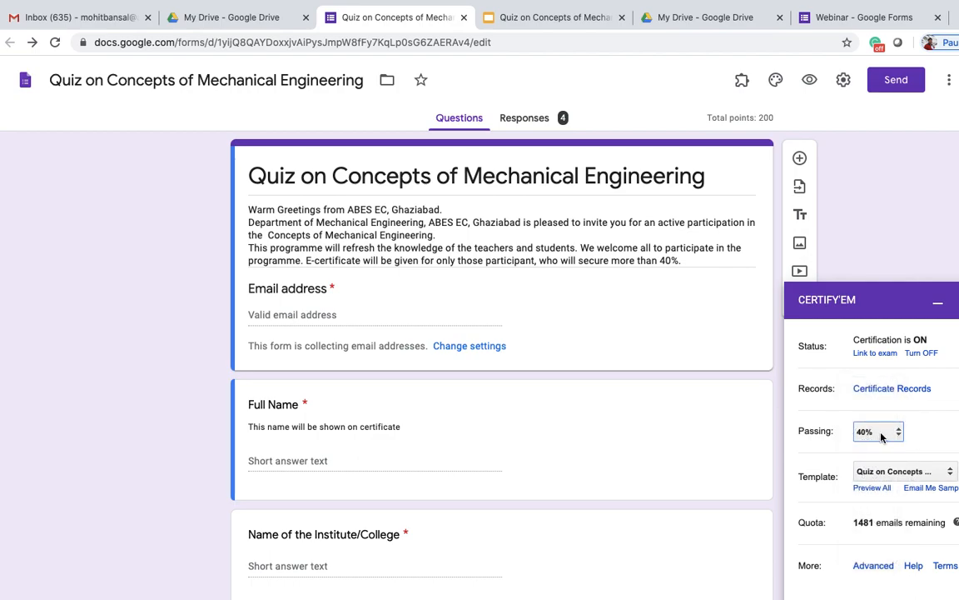
Look through the Certify'em certificate templates and choose Golden.
{"action": "left_click", "coordinate": [893, 473]}
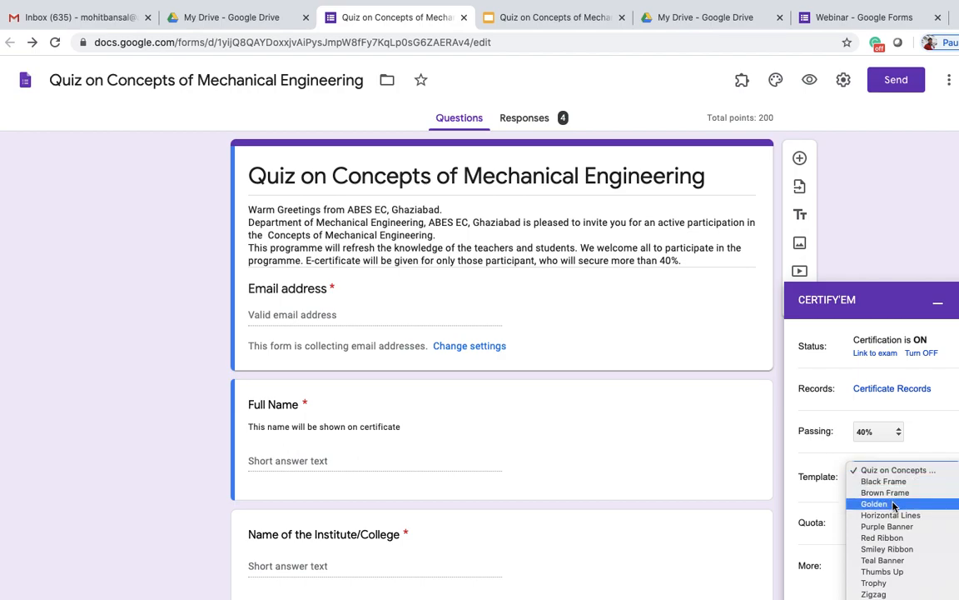
{"action": "left_click", "coordinate": [827, 469]}
{"action": "left_click", "coordinate": [883, 471]}
{"action": "left_click", "coordinate": [899, 506]}
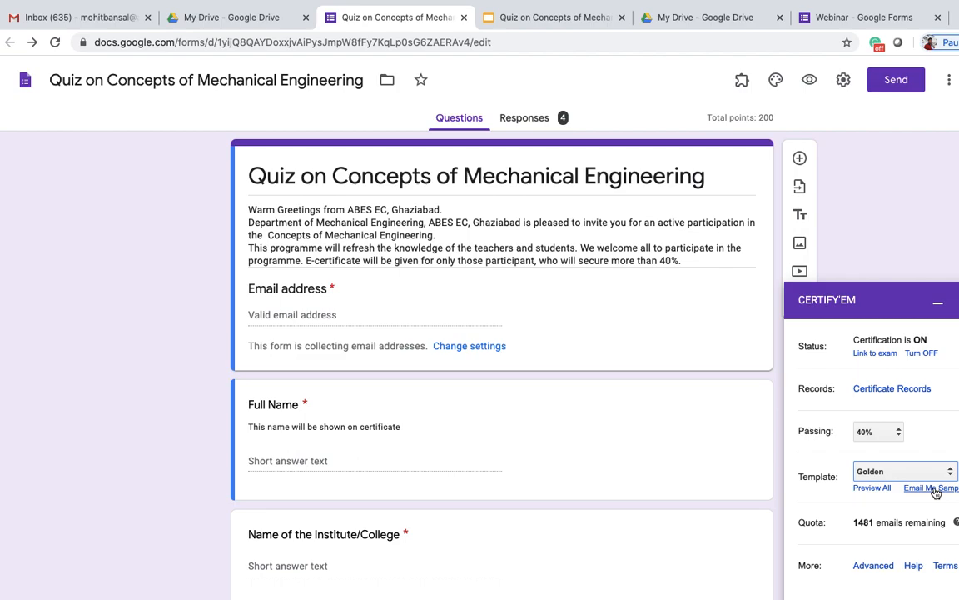
Have Certify'em email a sample certificate, and switch to Gmail to refresh the inbox.
{"action": "left_click", "coordinate": [931, 488]}
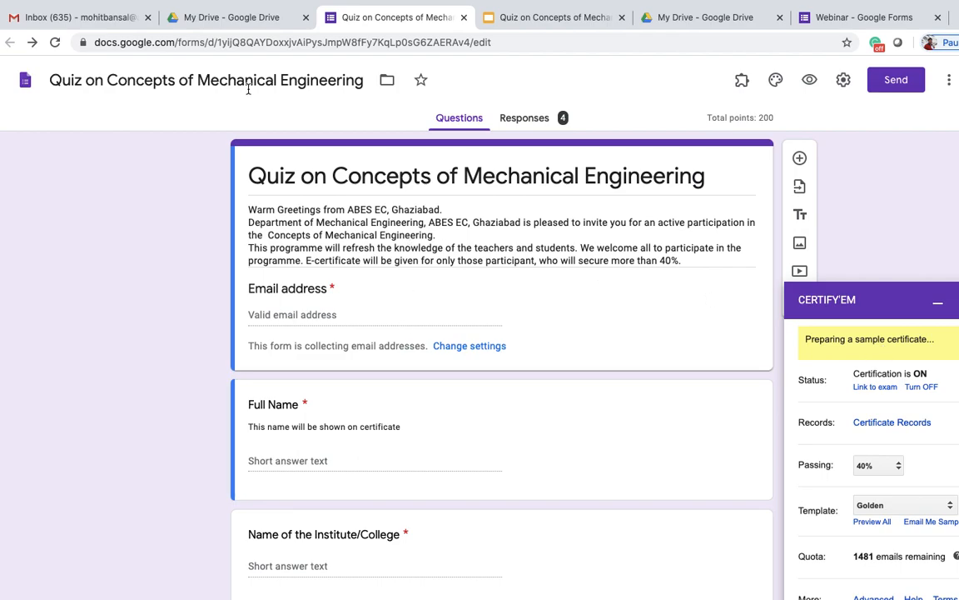
{"action": "left_click", "coordinate": [96, 15]}
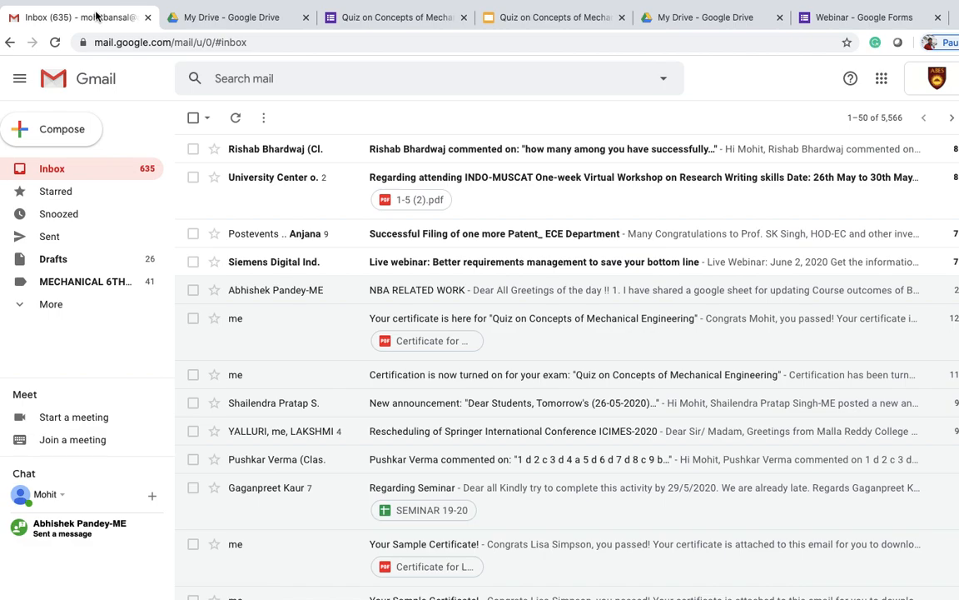
{"action": "left_click", "coordinate": [235, 120]}
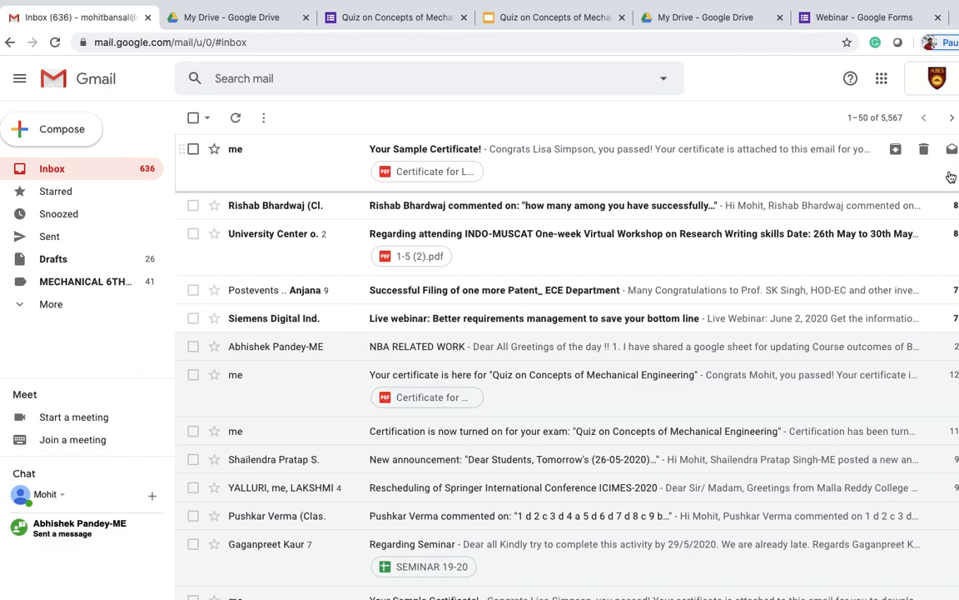
Try to preview the PDF attached to the newest "Your Sample Certificate!" email.
{"action": "left_click", "coordinate": [441, 177]}
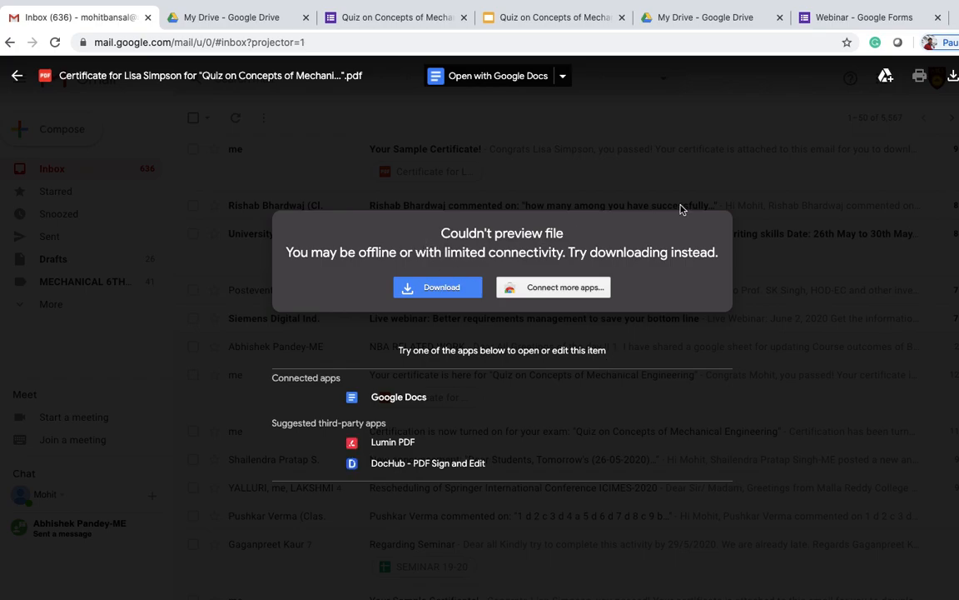
{"action": "key", "text": "Escape"}
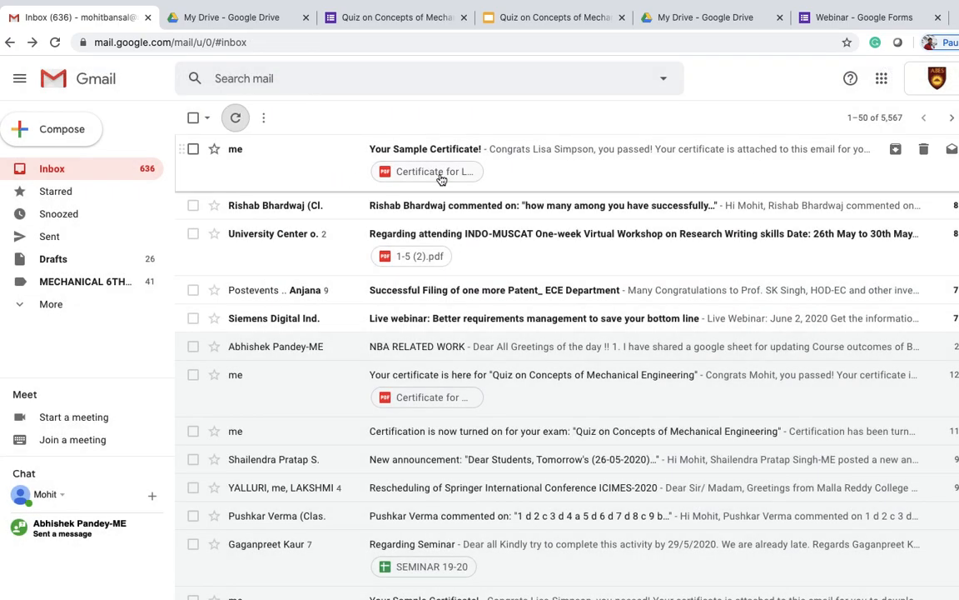
{"action": "left_click", "coordinate": [441, 177]}
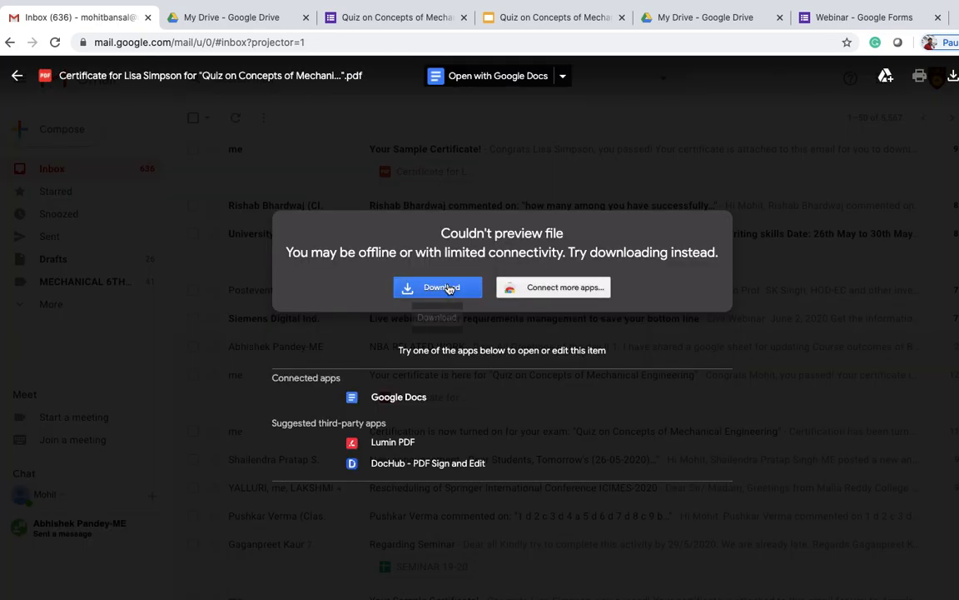
{"action": "mouse_move", "coordinate": [827, 4]}
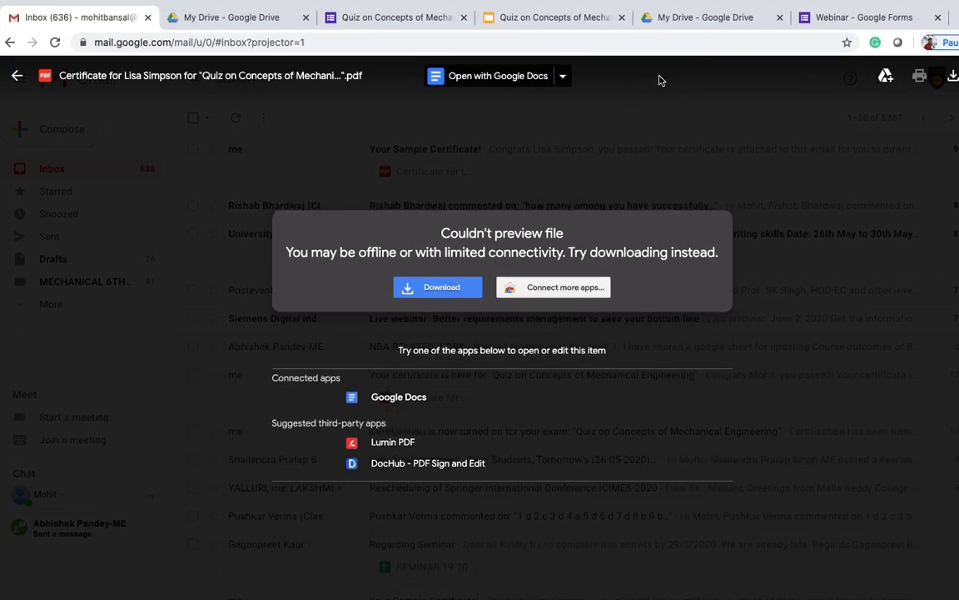
{"action": "left_click", "coordinate": [638, 125]}
Download the sample certificate PDF from the email and open the downloaded file.
{"action": "left_click", "coordinate": [441, 171]}
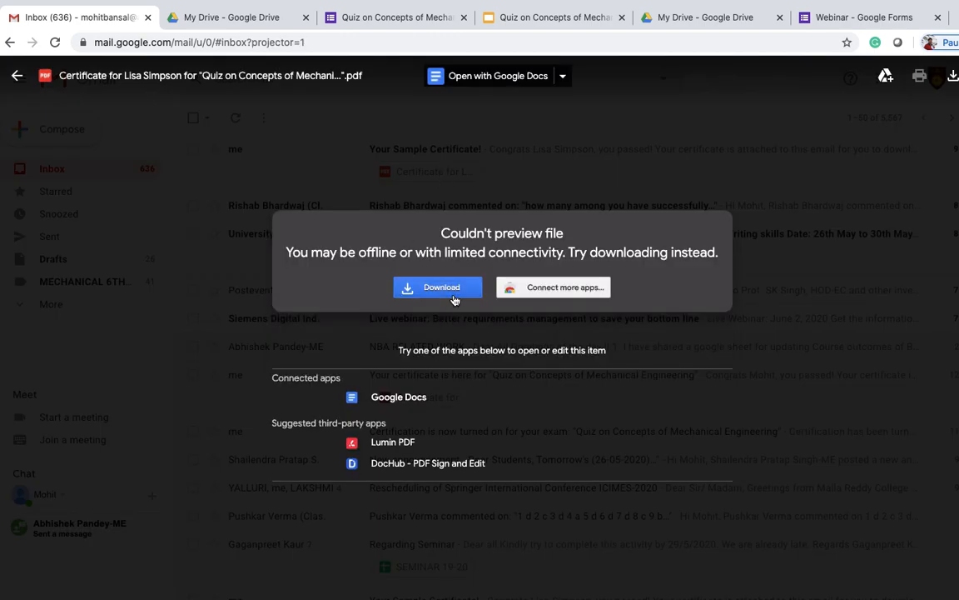
{"action": "left_click", "coordinate": [455, 298]}
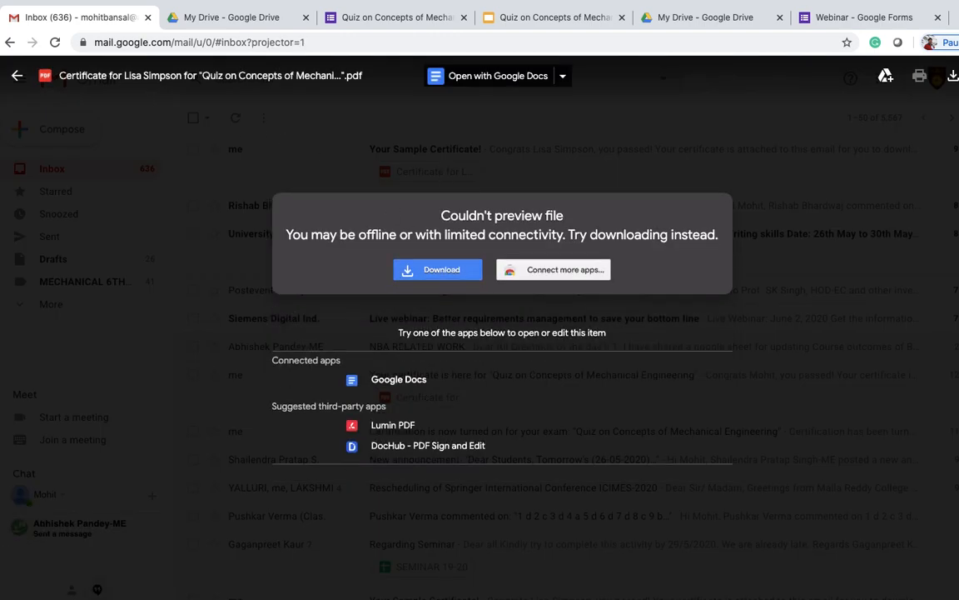
{"action": "left_click", "coordinate": [81, 597]}
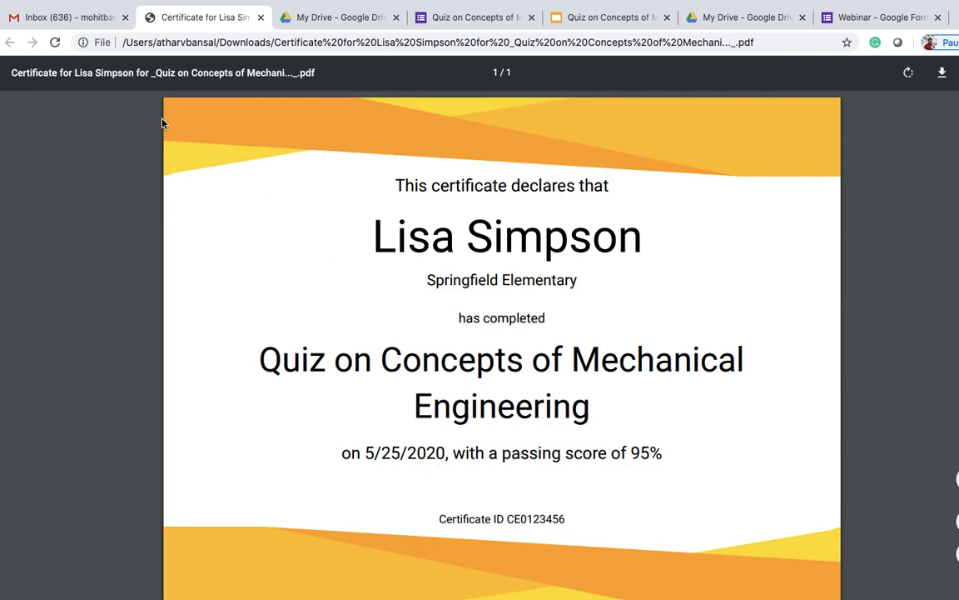
Go back to Gmail, open the "Your Sample Certificate!" email and view its PDF attachment.
{"action": "left_click", "coordinate": [67, 18]}
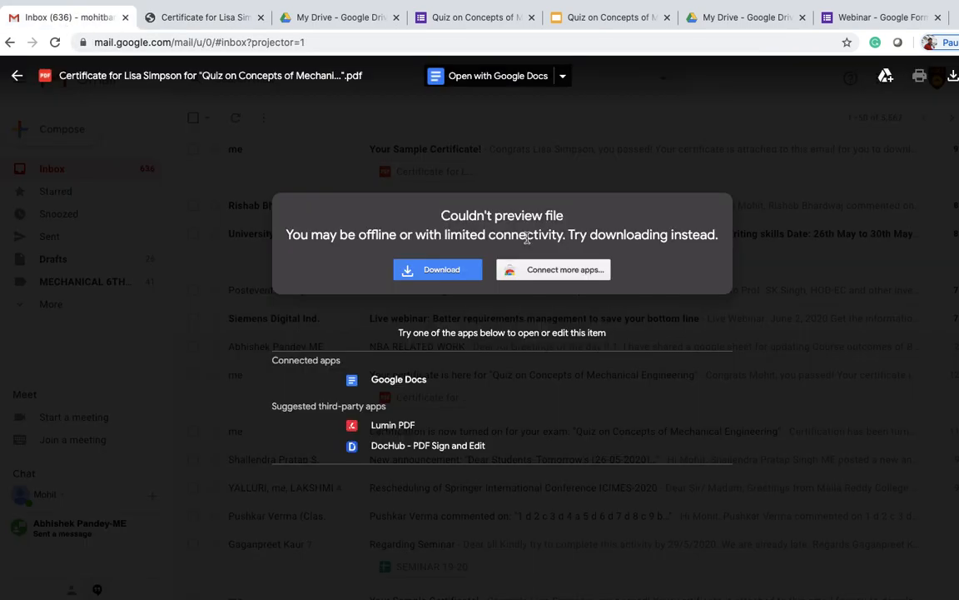
{"action": "left_click", "coordinate": [279, 180]}
{"action": "left_click", "coordinate": [636, 171]}
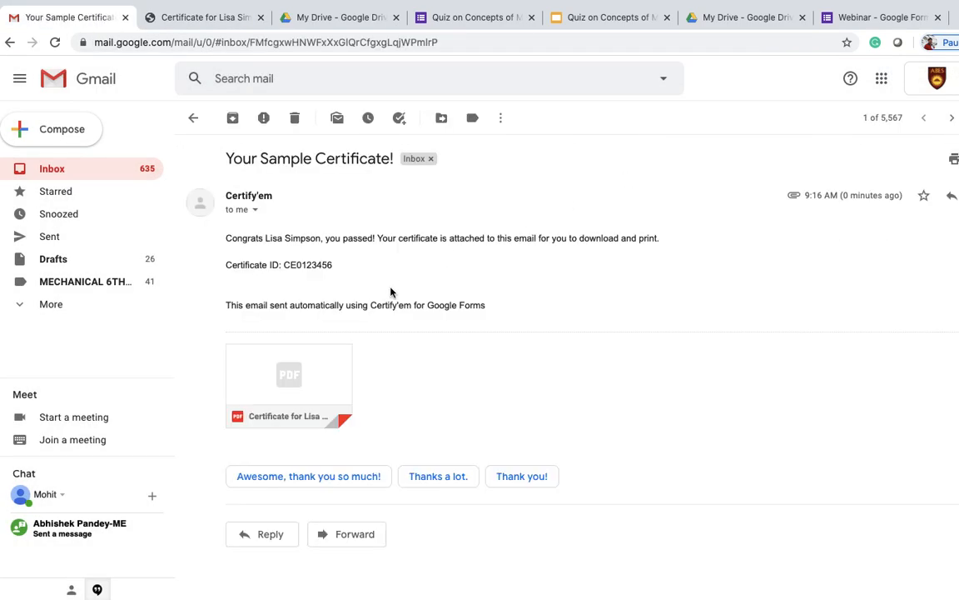
{"action": "left_click", "coordinate": [320, 392]}
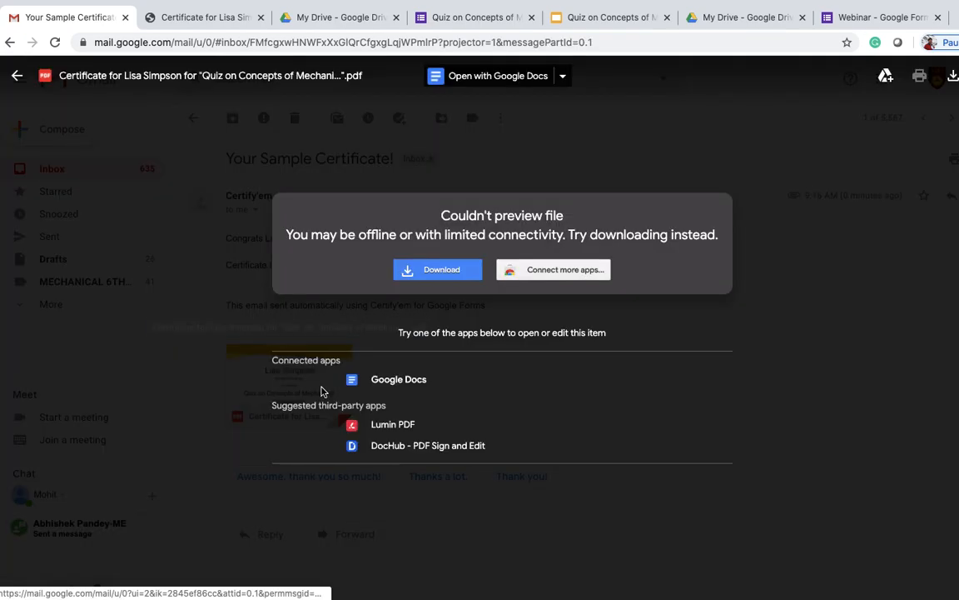
Close the PDF attachment preview and return to the "Your Sample Certificate!" email.
{"action": "left_click", "coordinate": [321, 391]}
{"action": "left_click", "coordinate": [305, 385]}
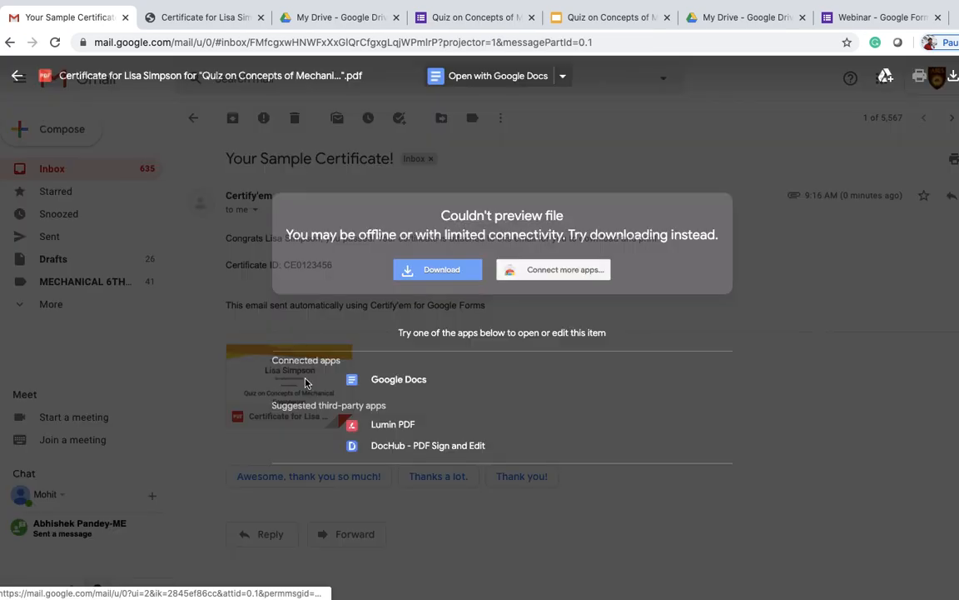
{"action": "left_click", "coordinate": [237, 188]}
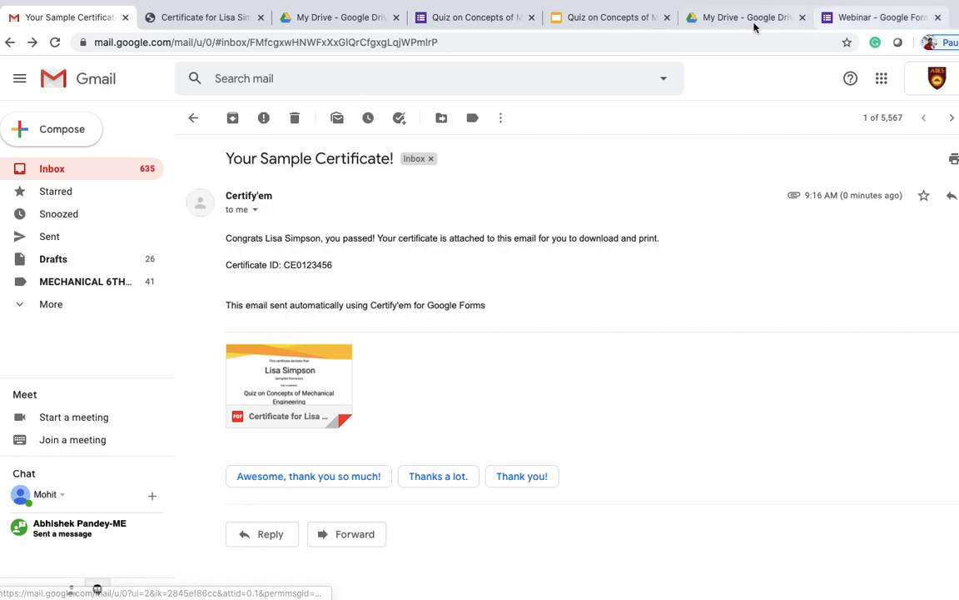
In the mechanical engineering quiz form, choose a custom template in Certify'em and open the selection of presentation files.
{"action": "left_click", "coordinate": [458, 18]}
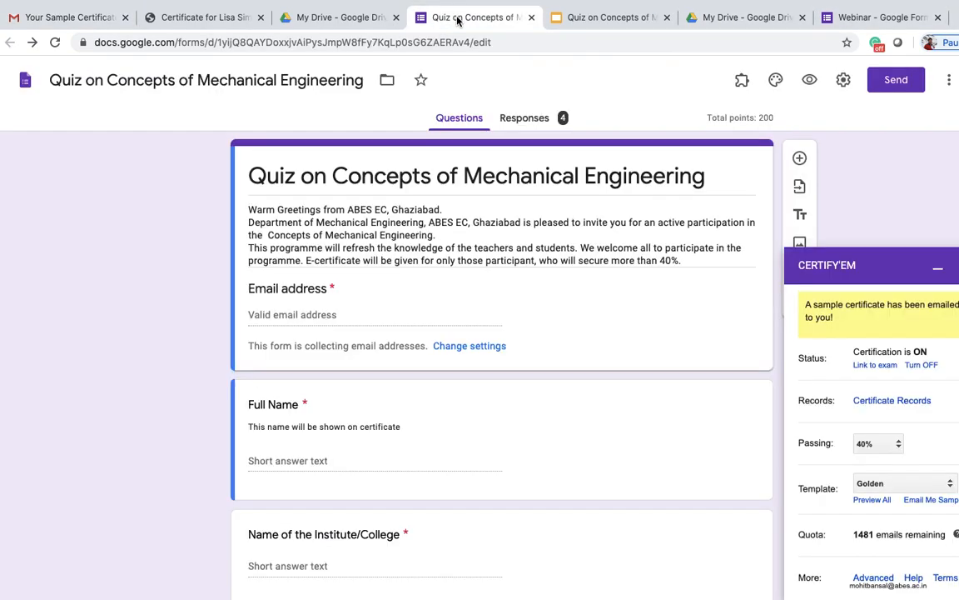
{"action": "left_click", "coordinate": [895, 489]}
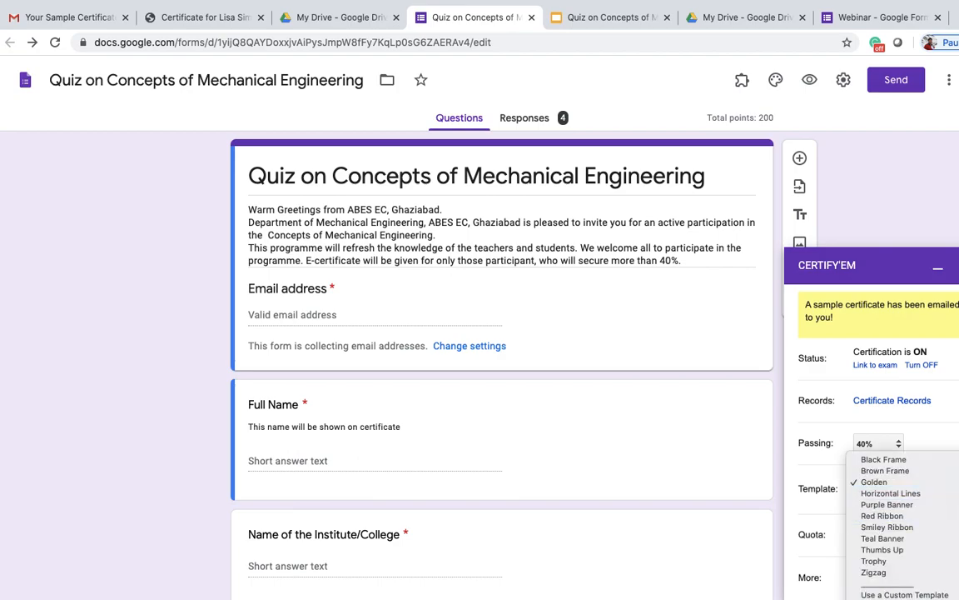
{"action": "left_click", "coordinate": [910, 594]}
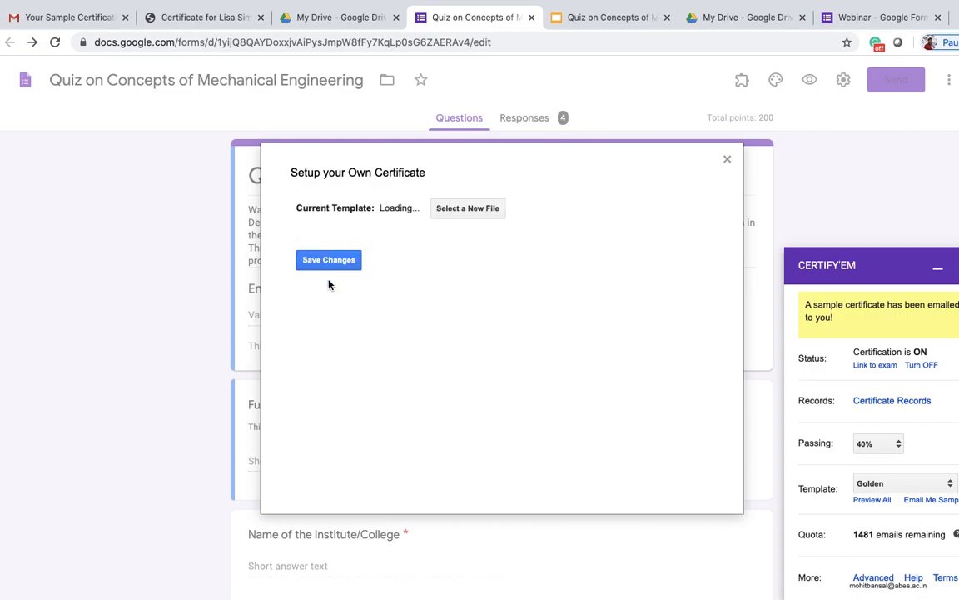
{"action": "left_click", "coordinate": [447, 216]}
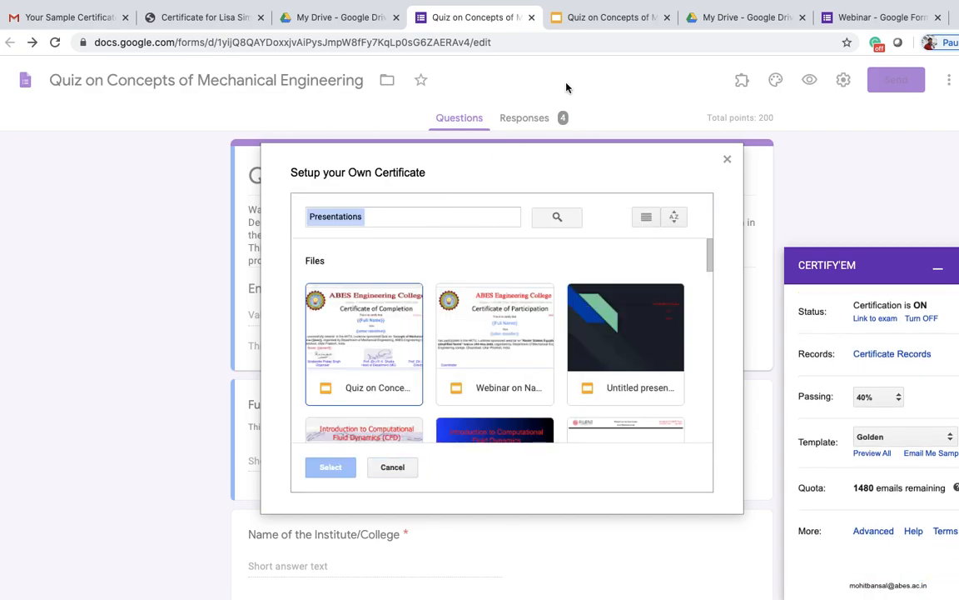
Search Google for "google slide", open Google Slides and create a blank presentation.
{"action": "left_click", "coordinate": [617, 16]}
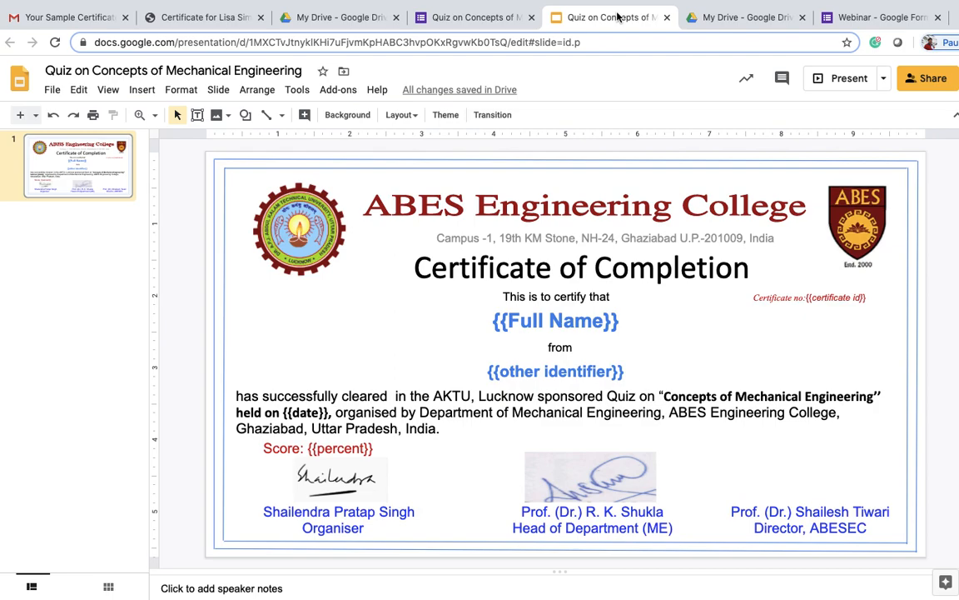
{"action": "left_click", "coordinate": [751, 17]}
{"action": "left_click", "coordinate": [727, 41]}
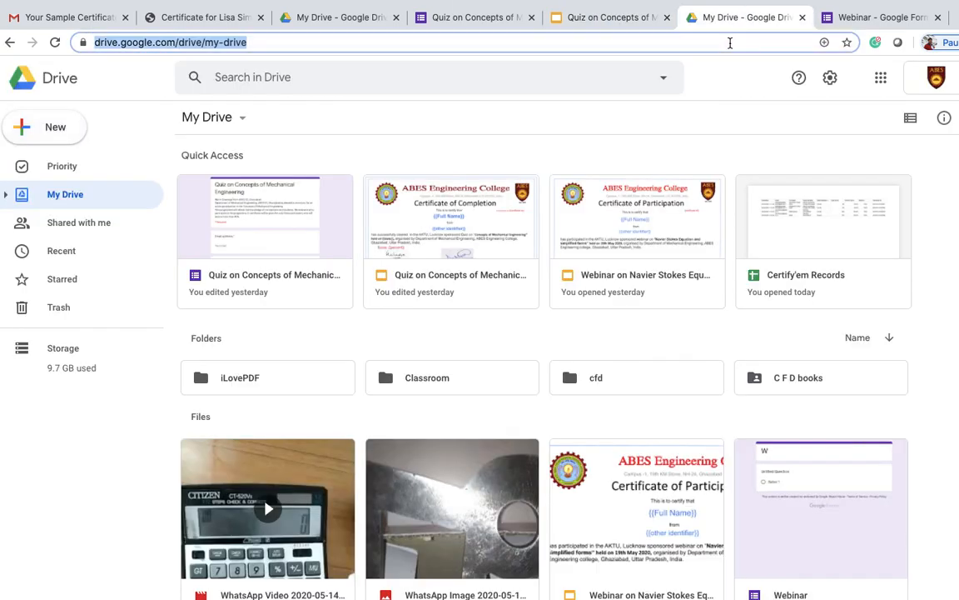
{"action": "type", "text": "google slide"}
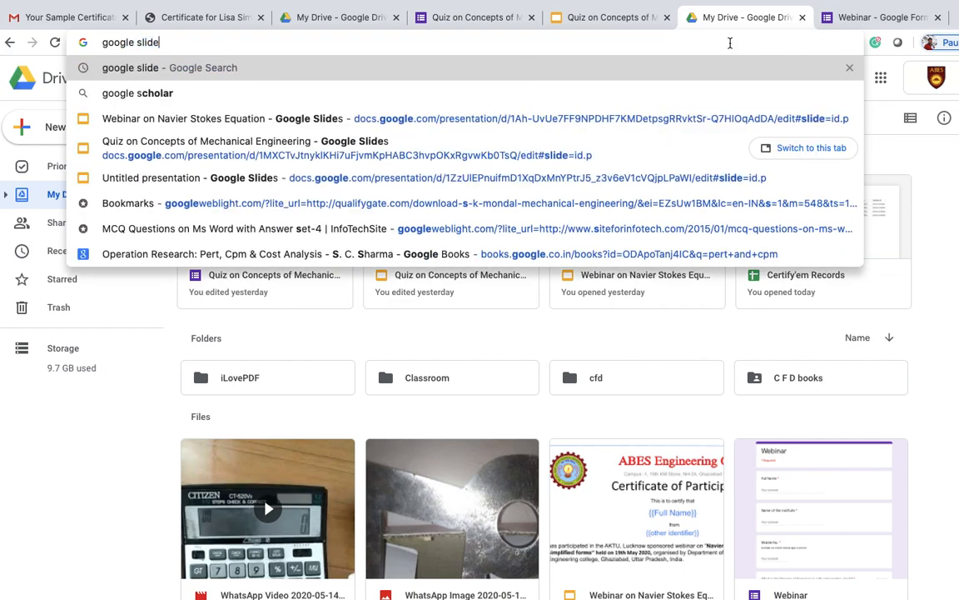
{"action": "key", "text": "Return"}
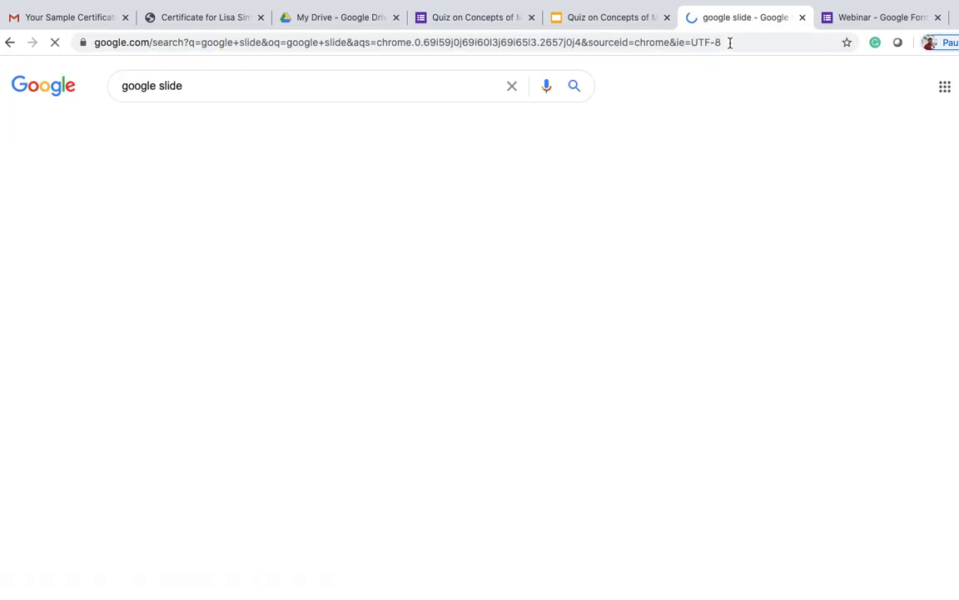
{"action": "left_click", "coordinate": [214, 298]}
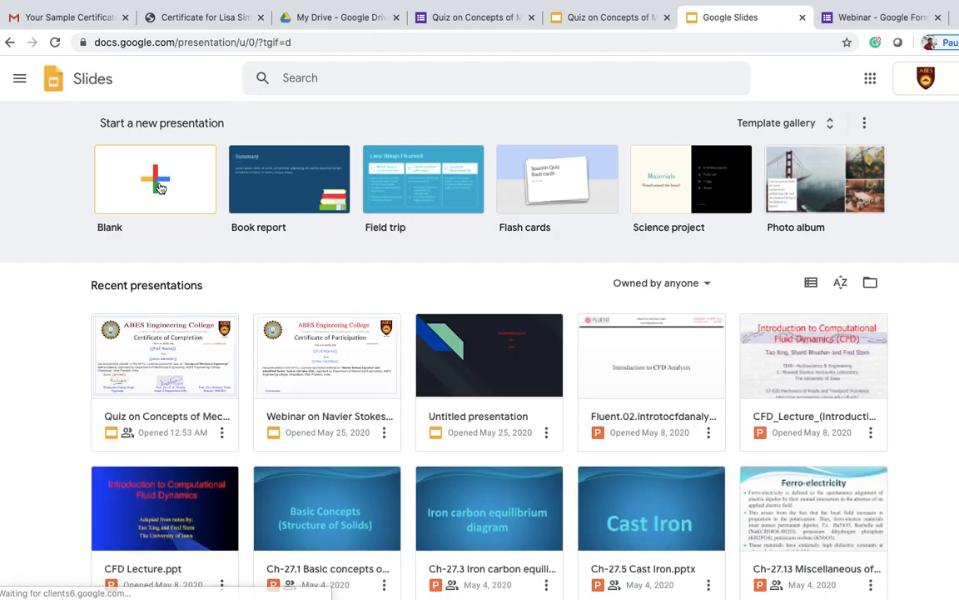
{"action": "left_click", "coordinate": [159, 187]}
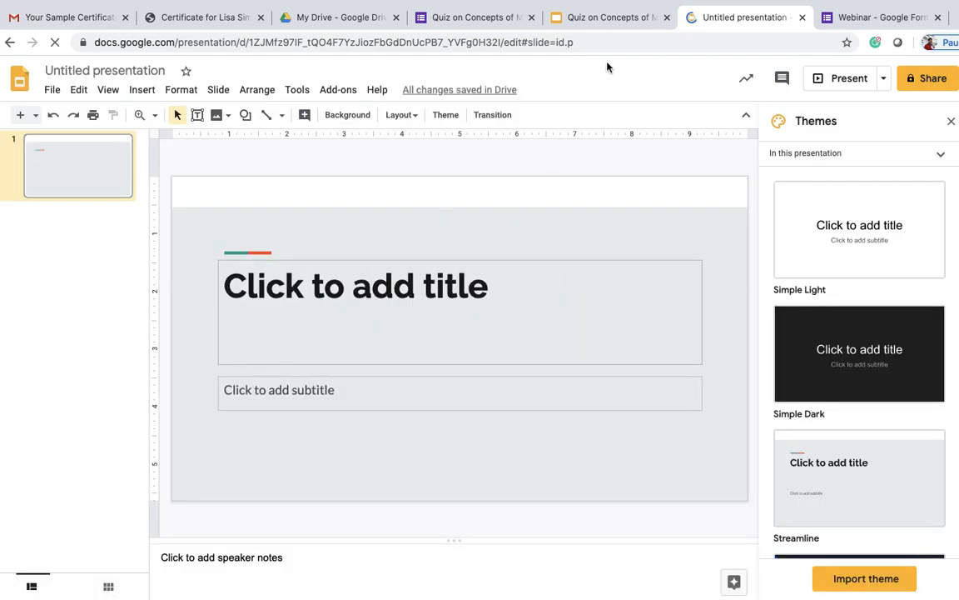
In the Certificate of Completion presentation, examine the two logos, college name, address, title and {{Full Name}} text box.
{"action": "left_click", "coordinate": [609, 30]}
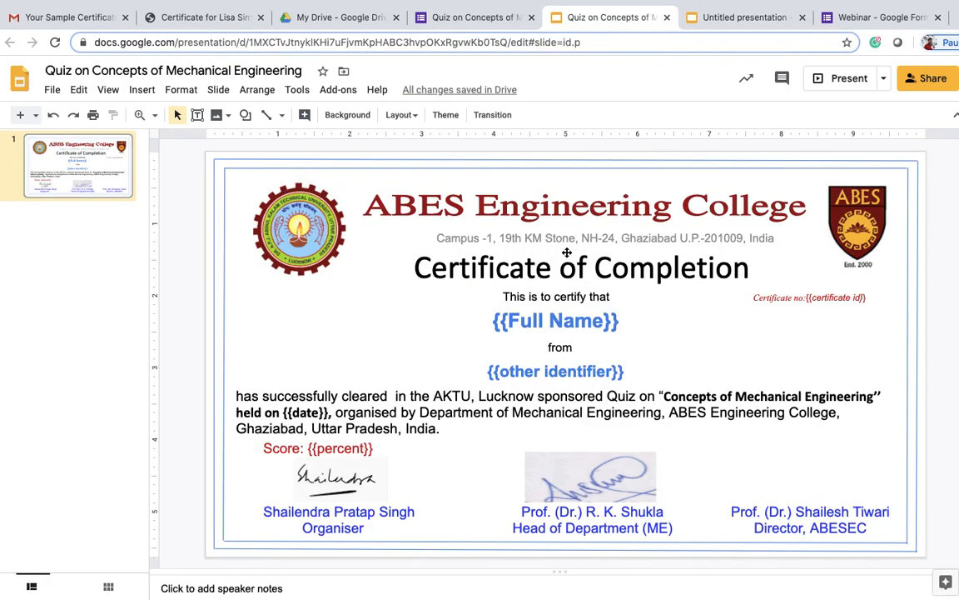
{"action": "left_click", "coordinate": [315, 215]}
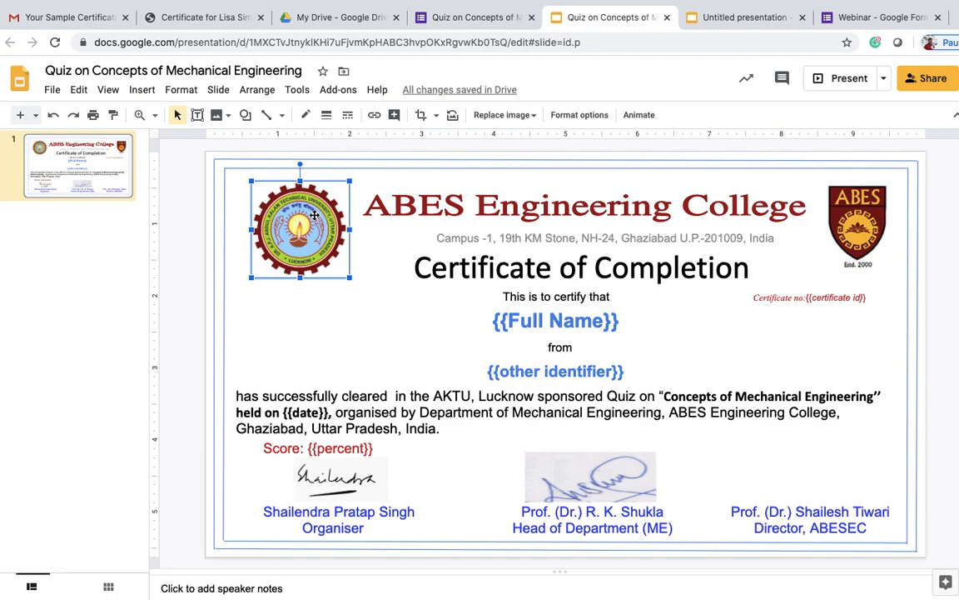
{"action": "left_click", "coordinate": [492, 188]}
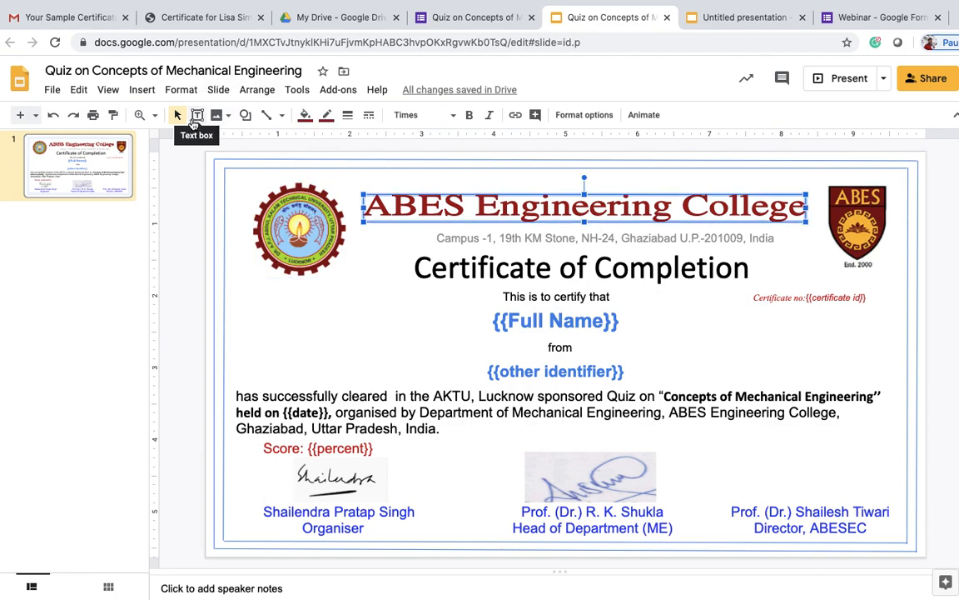
{"action": "left_click", "coordinate": [501, 238]}
{"action": "left_click", "coordinate": [537, 268]}
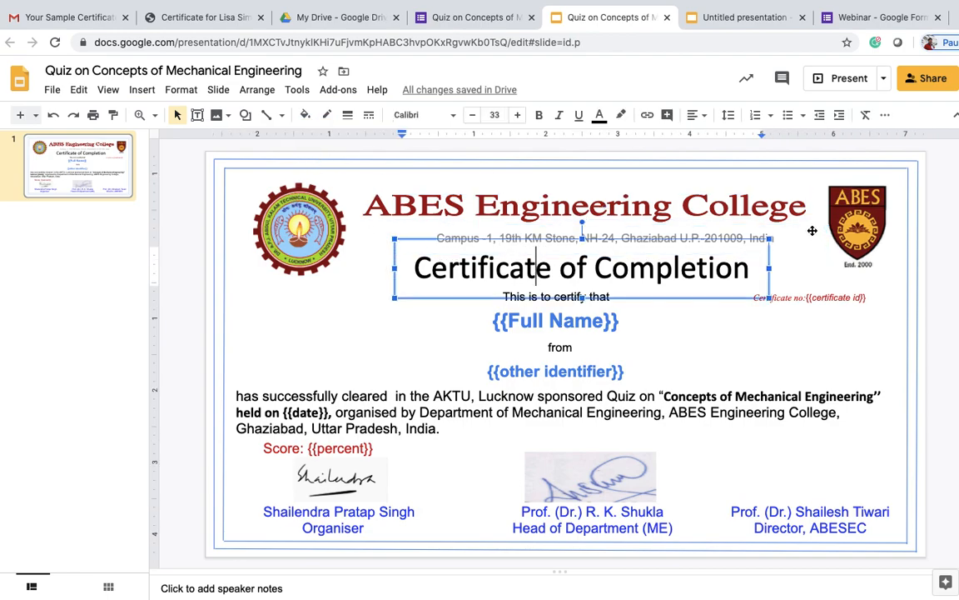
{"action": "left_click", "coordinate": [862, 219]}
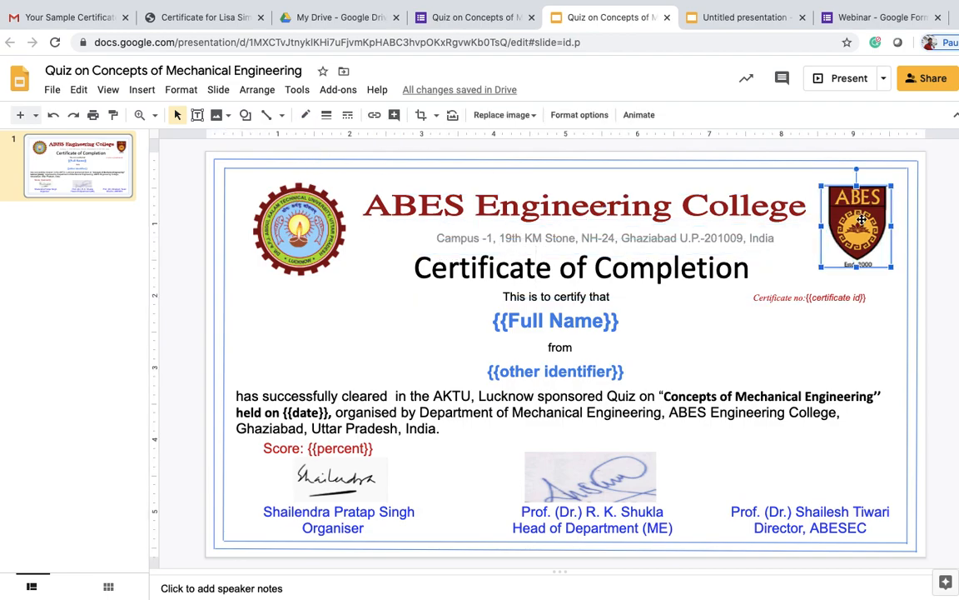
{"action": "left_click", "coordinate": [553, 324]}
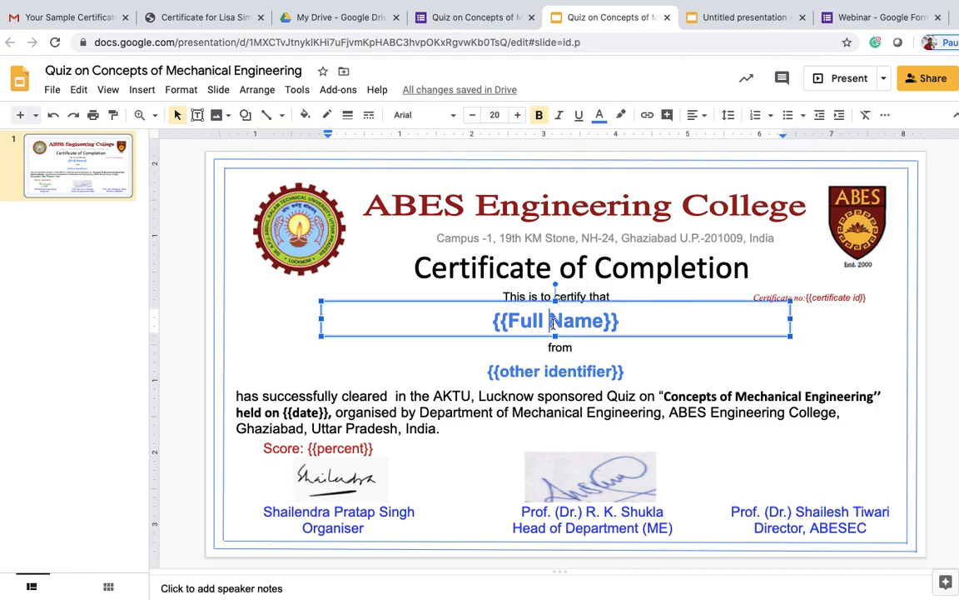
Close the quiz form's custom certificate setup and open Certify'em's custom template instructions at the merge tag table.
{"action": "left_click", "coordinate": [448, 27]}
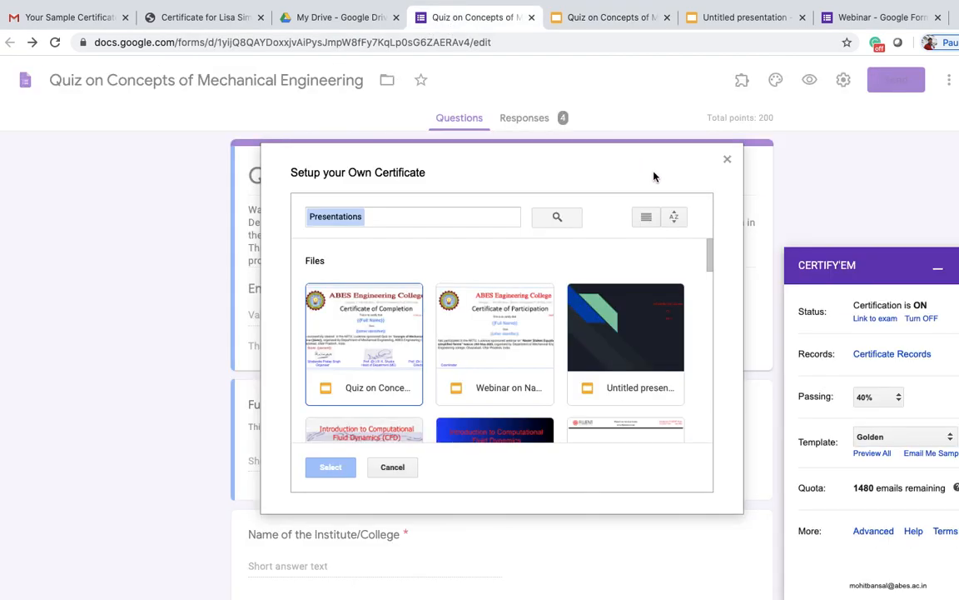
{"action": "left_click", "coordinate": [726, 157]}
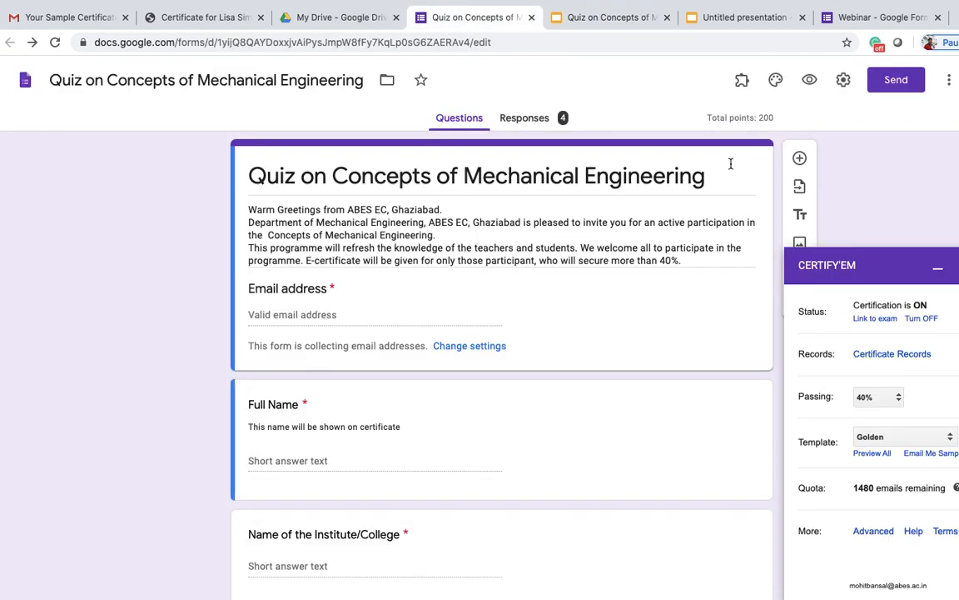
{"action": "left_click", "coordinate": [883, 456]}
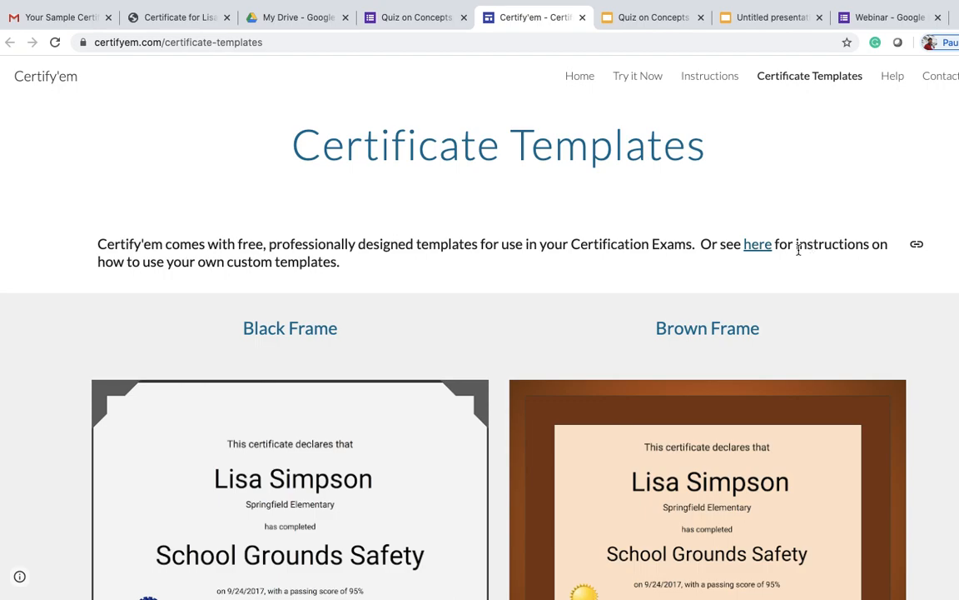
{"action": "left_click", "coordinate": [766, 249]}
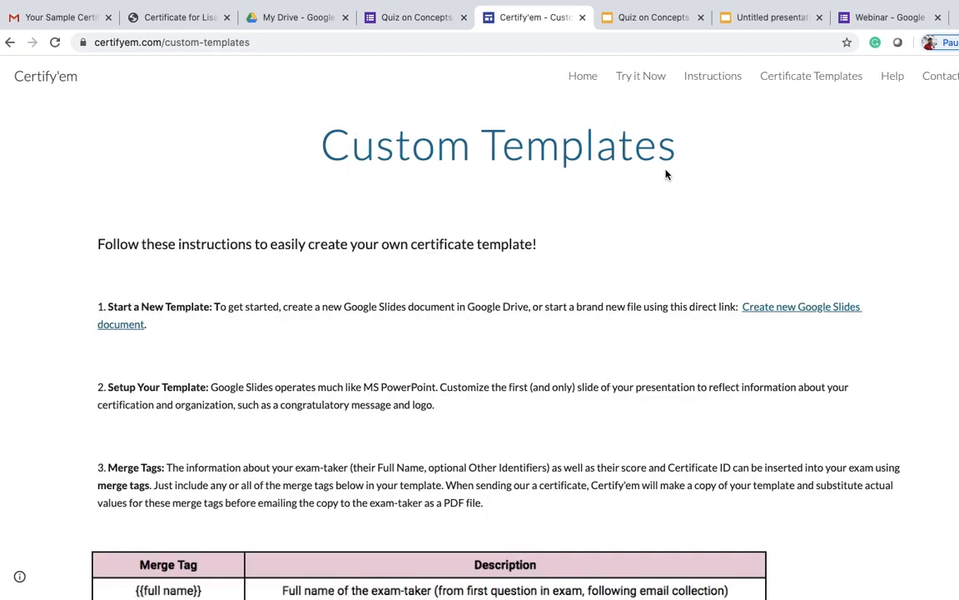
{"action": "scroll", "coordinate": [520, 462], "scroll_direction": "down", "scroll_amount": 3}
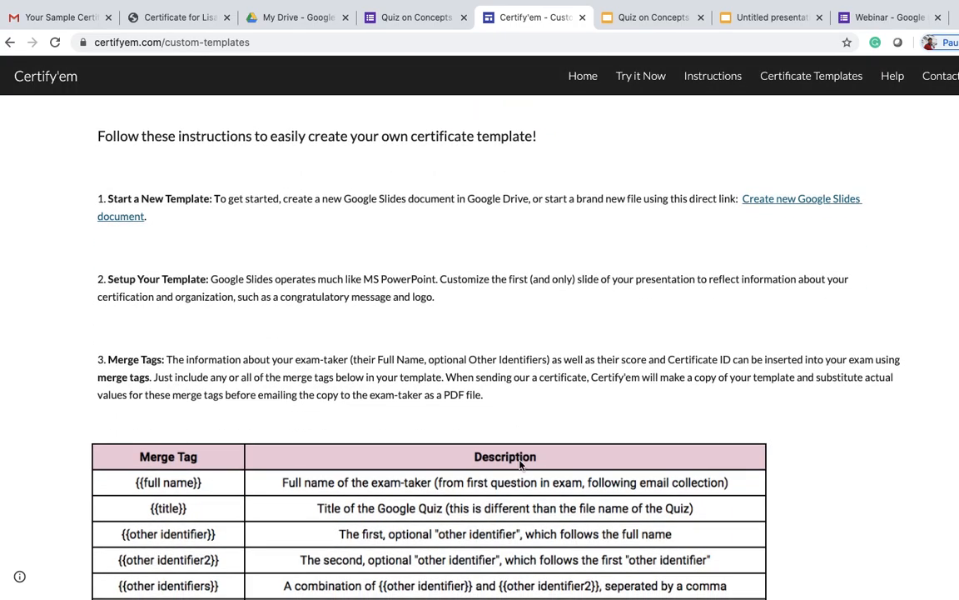
{"action": "scroll", "coordinate": [513, 413], "scroll_direction": "down", "scroll_amount": 5}
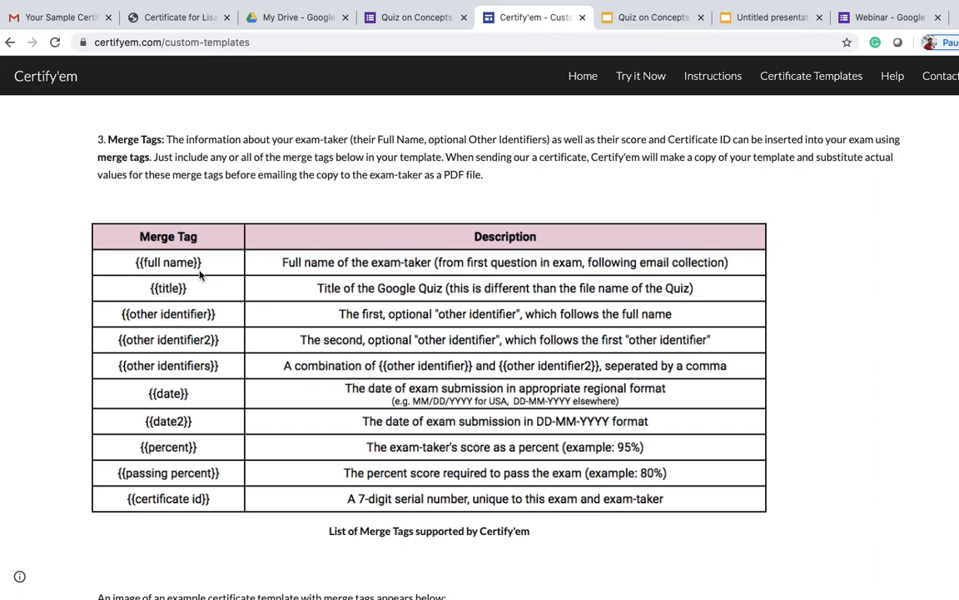
Compare the certificate presentation's merge tags with the quiz form's Full Name and Name of the Institute/College questions.
{"action": "left_click", "coordinate": [412, 19]}
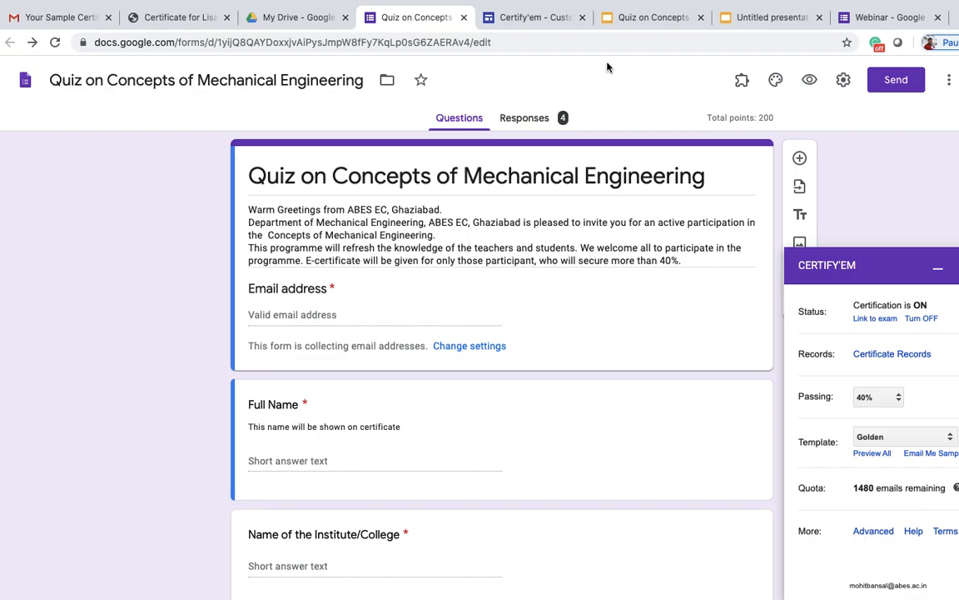
{"action": "left_click", "coordinate": [658, 19]}
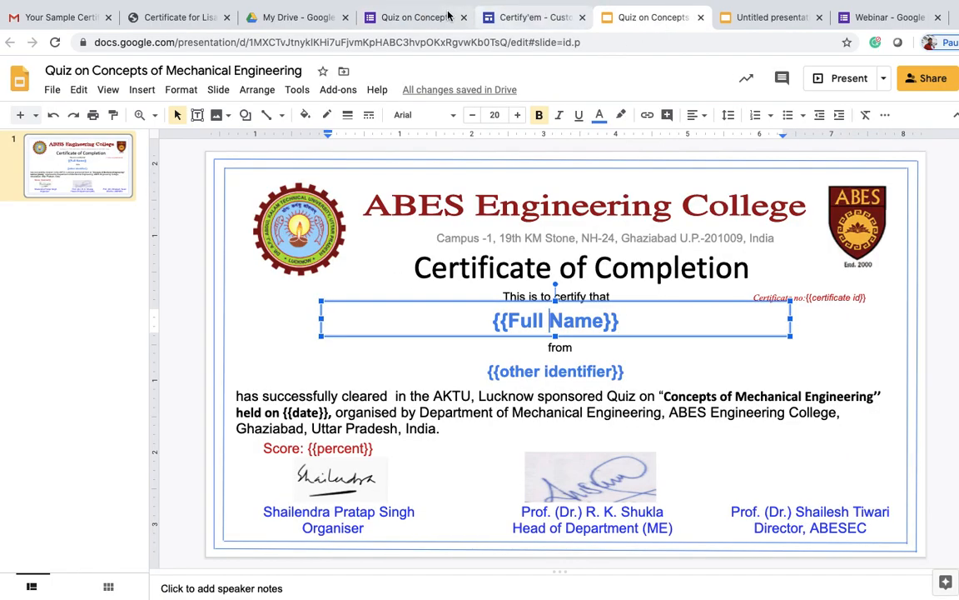
{"action": "left_click", "coordinate": [416, 18]}
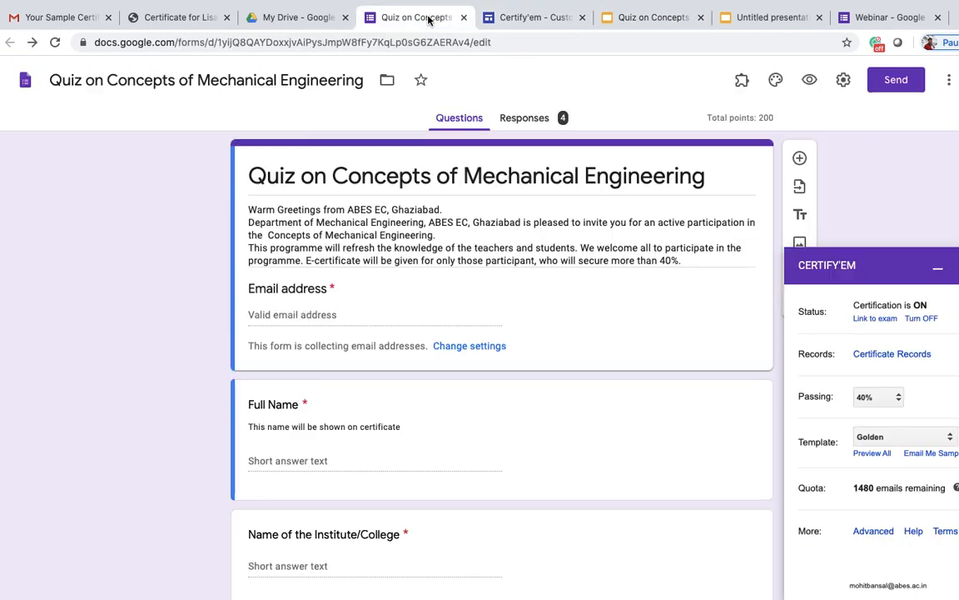
{"action": "left_click", "coordinate": [637, 18]}
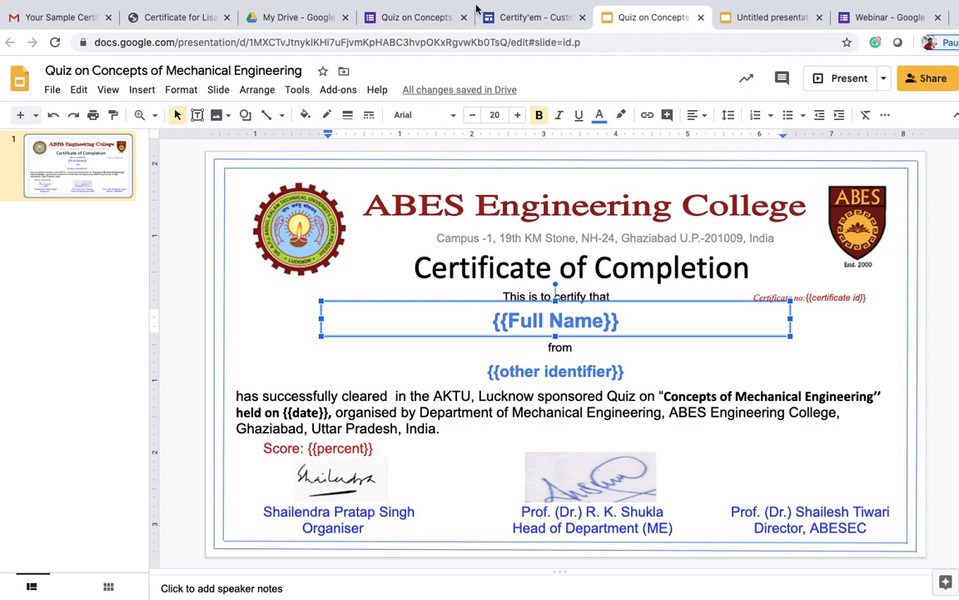
{"action": "left_click", "coordinate": [414, 17]}
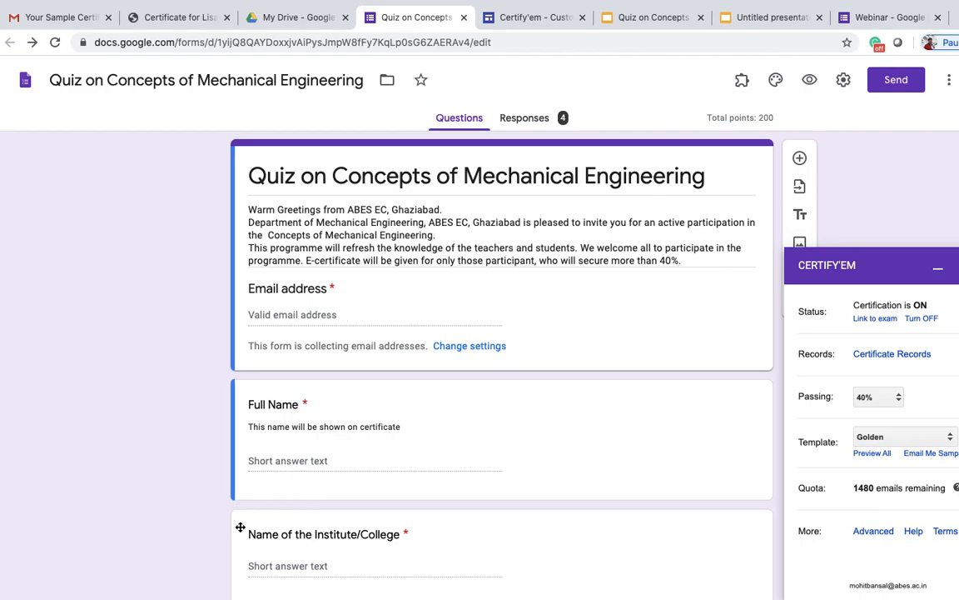
{"action": "scroll", "coordinate": [412, 497], "scroll_direction": "down", "scroll_amount": 2}
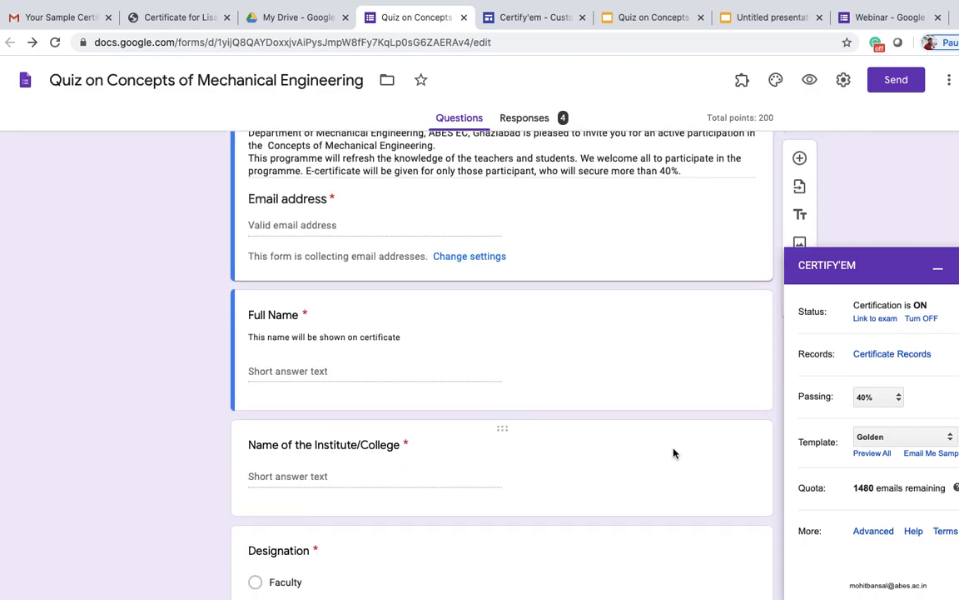
View the blank presentation, and check Certify'em's merge tag list against the quiz form's questions and the certificate presentation.
{"action": "left_click", "coordinate": [746, 27]}
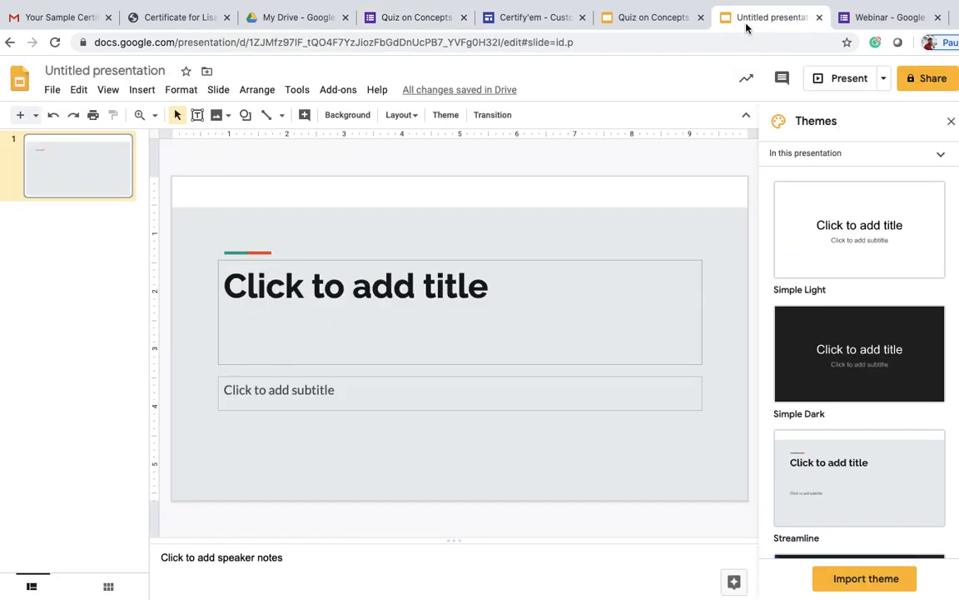
{"action": "left_click", "coordinate": [544, 23]}
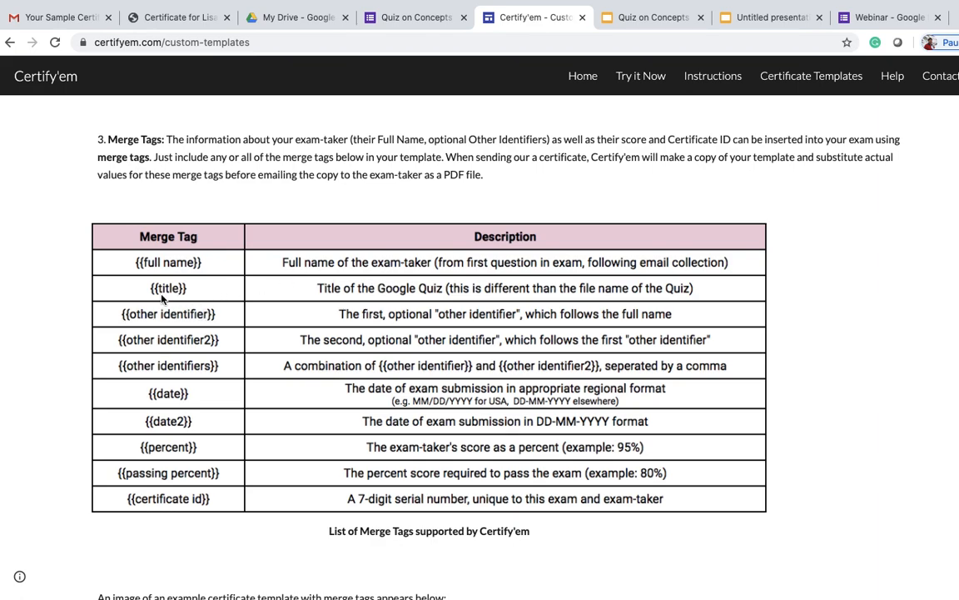
{"action": "left_click", "coordinate": [376, 19]}
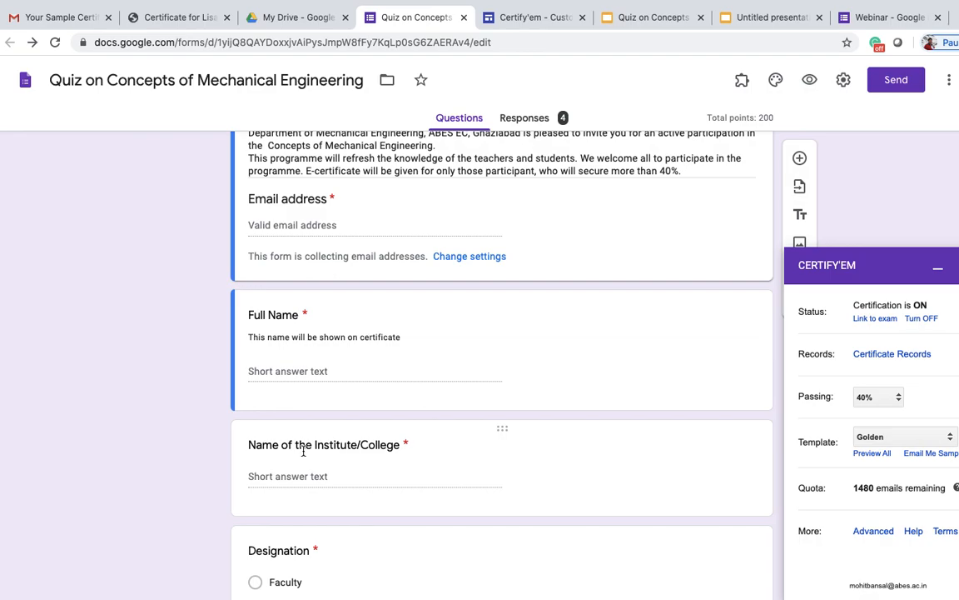
{"action": "left_click", "coordinate": [526, 28]}
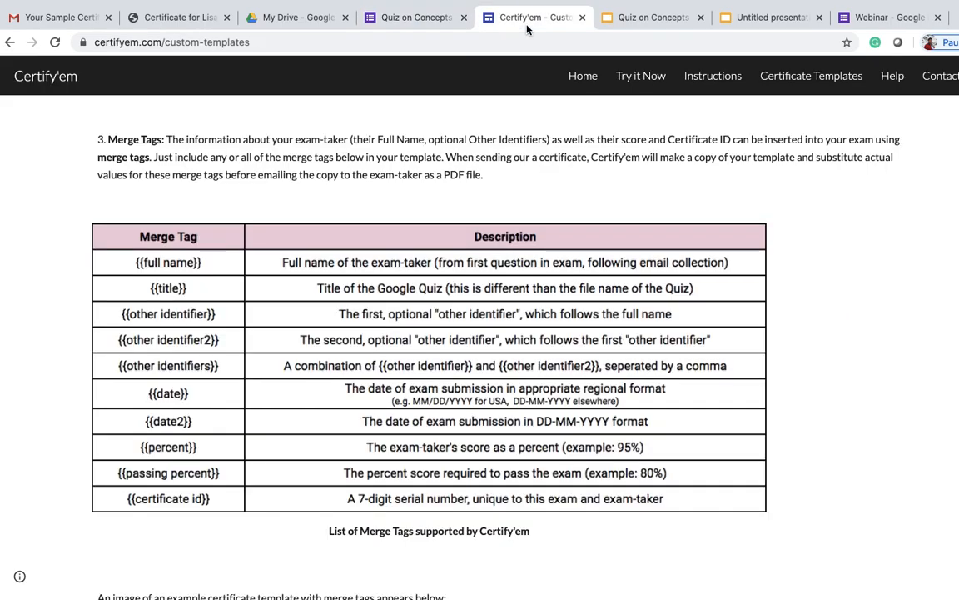
{"action": "left_click", "coordinate": [651, 17]}
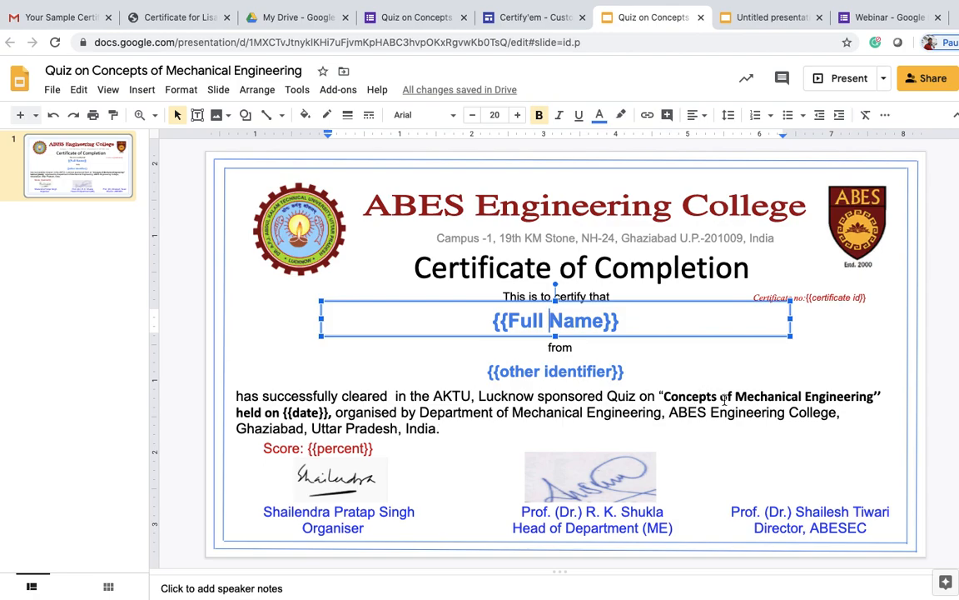
Compare the certificate's {{other identifier}} tag with Certify'em's merge tag table and the quiz form's Institute/College and Designation questions.
{"action": "left_click", "coordinate": [559, 373]}
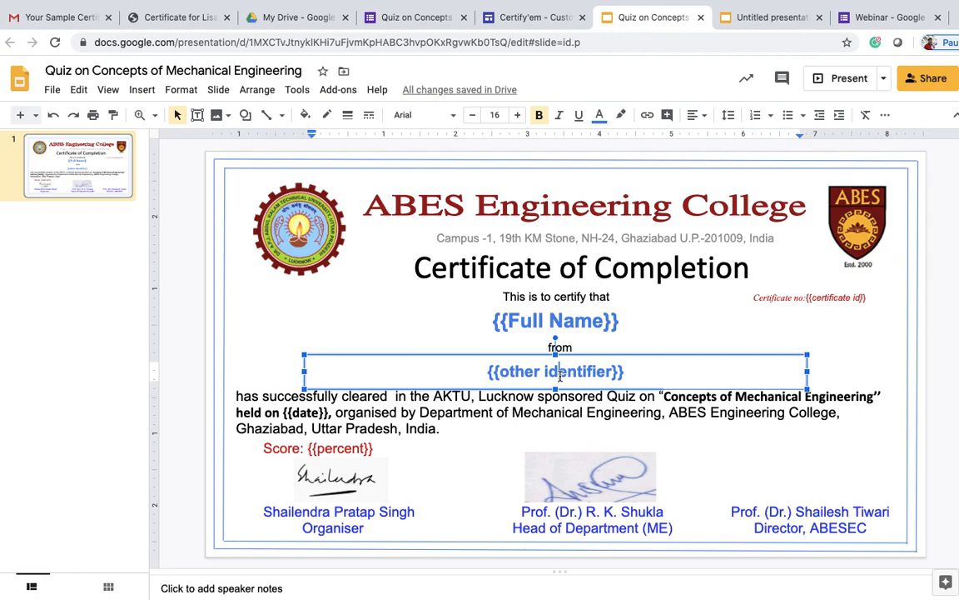
{"action": "left_click", "coordinate": [518, 25]}
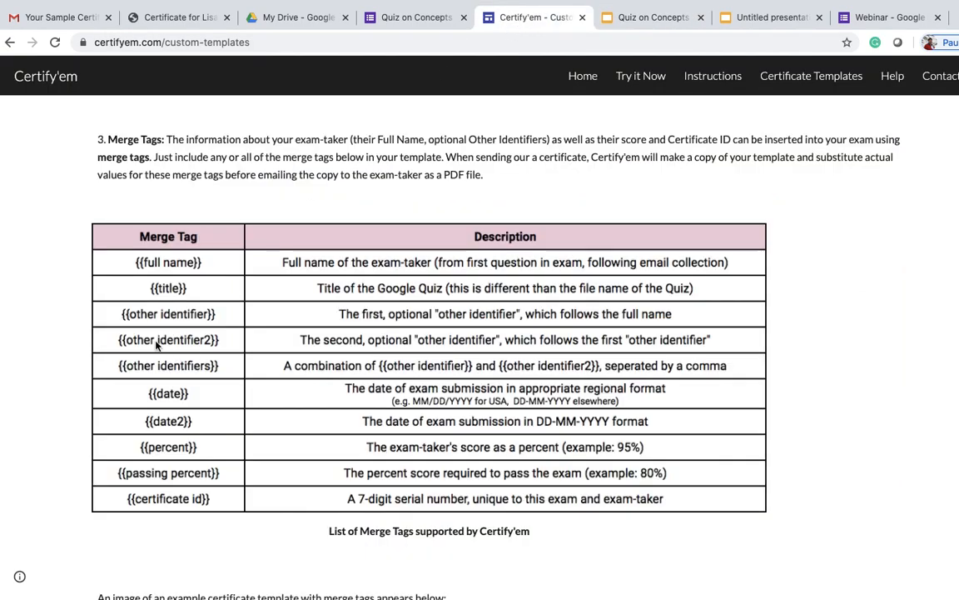
{"action": "left_click", "coordinate": [414, 21]}
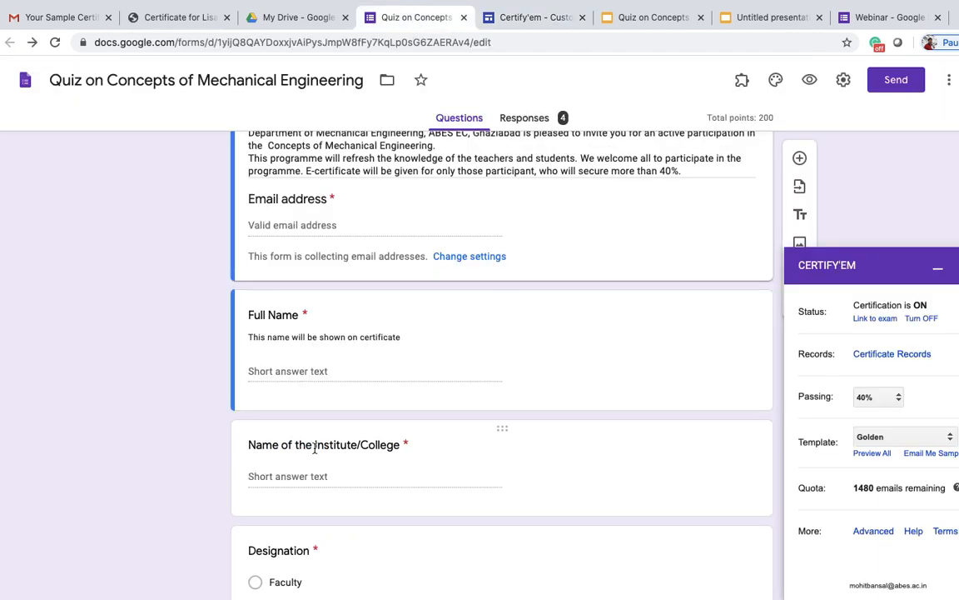
{"action": "scroll", "coordinate": [317, 445], "scroll_direction": "down", "scroll_amount": 2}
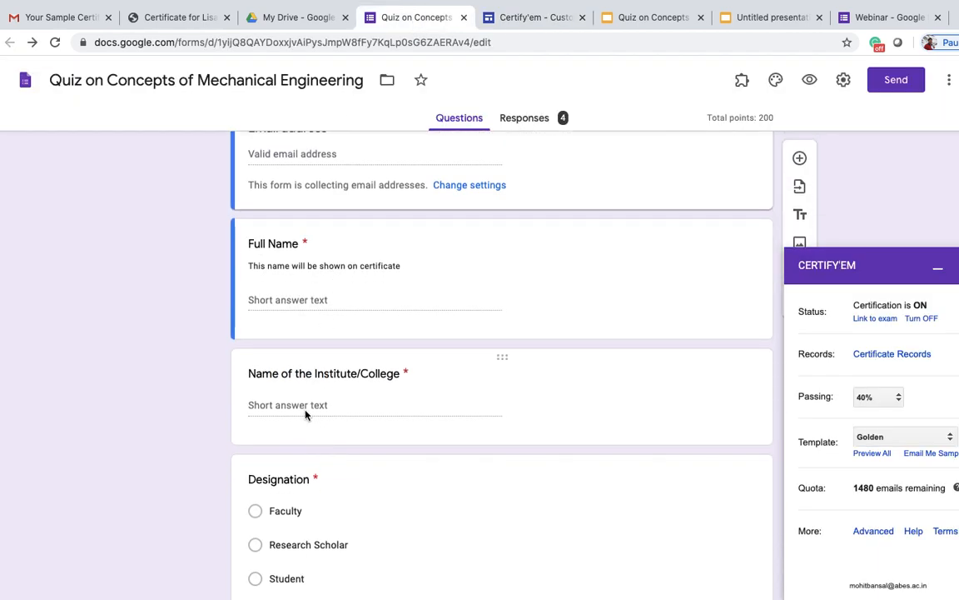
{"action": "scroll", "coordinate": [305, 413], "scroll_direction": "down", "scroll_amount": 2}
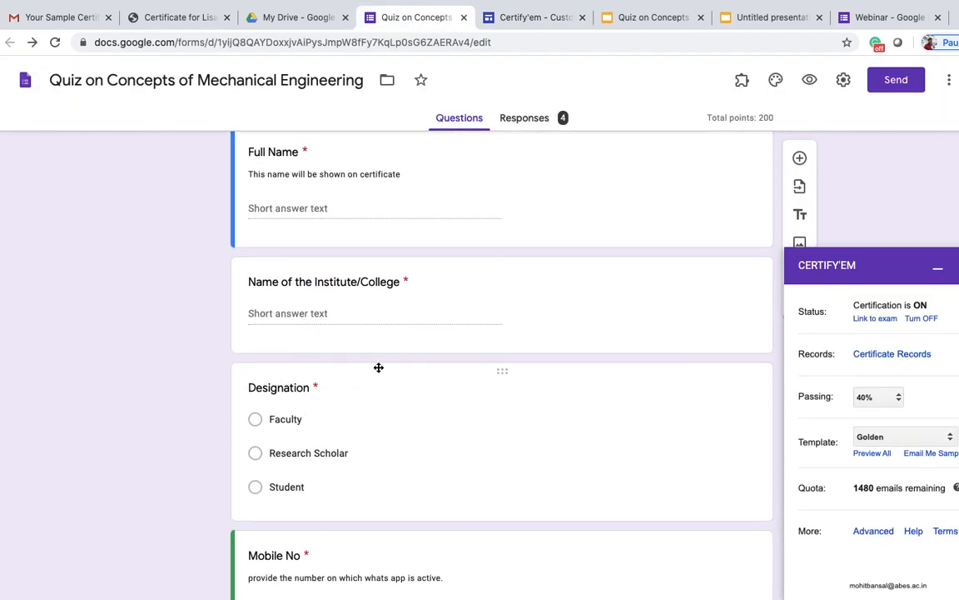
{"action": "left_click", "coordinate": [545, 14]}
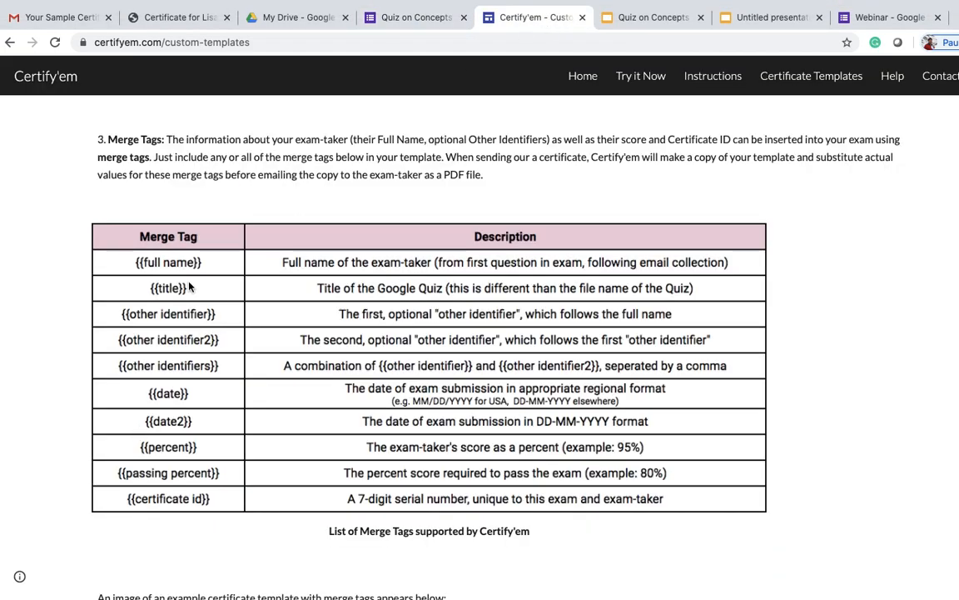
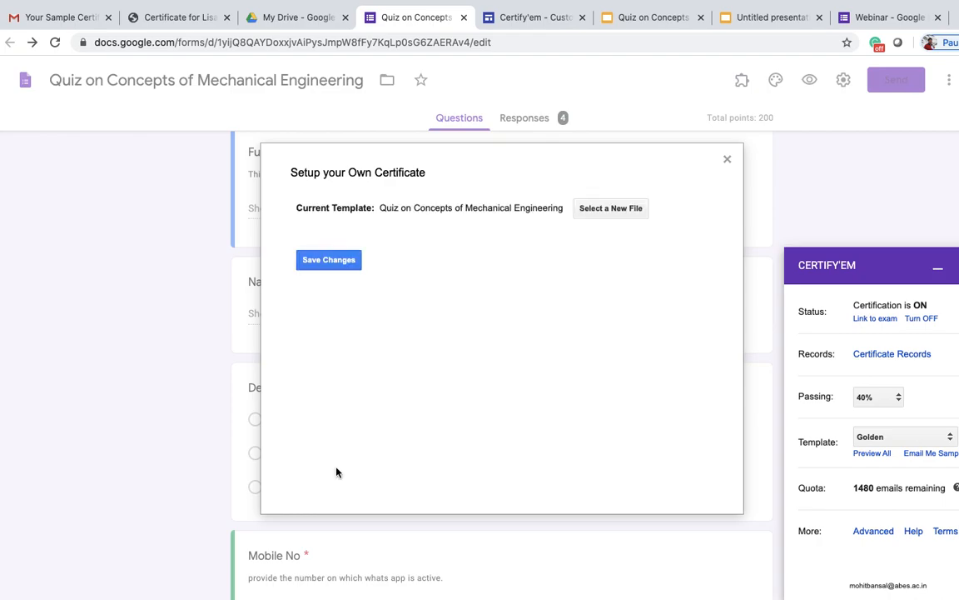
Save the Quiz on Concepts of Mechanical Engineering presentation as the quiz's certificate template and request a sample certificate by email.
{"action": "left_click", "coordinate": [329, 260]}
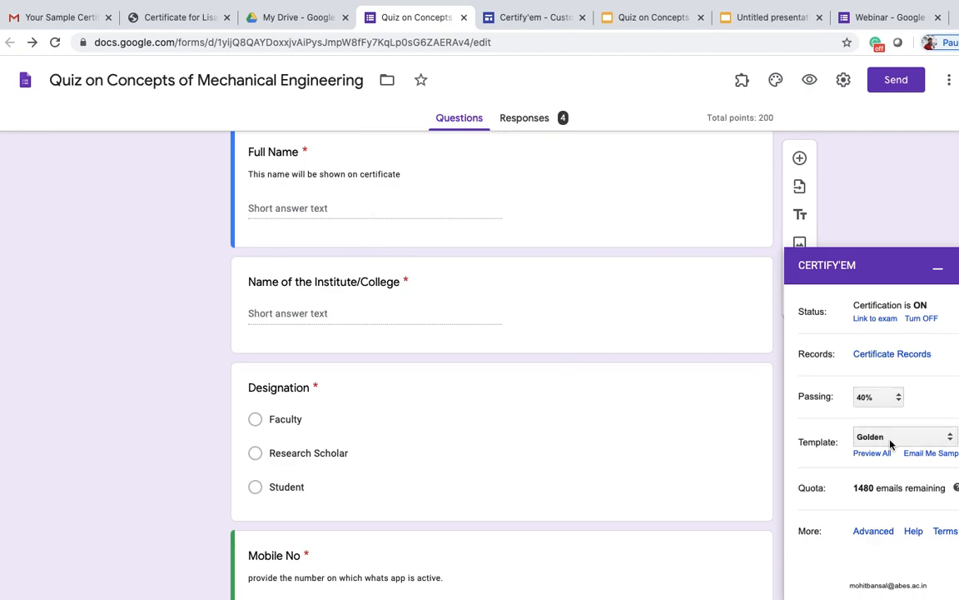
{"action": "scroll", "coordinate": [773, 431], "scroll_direction": "down", "scroll_amount": 1}
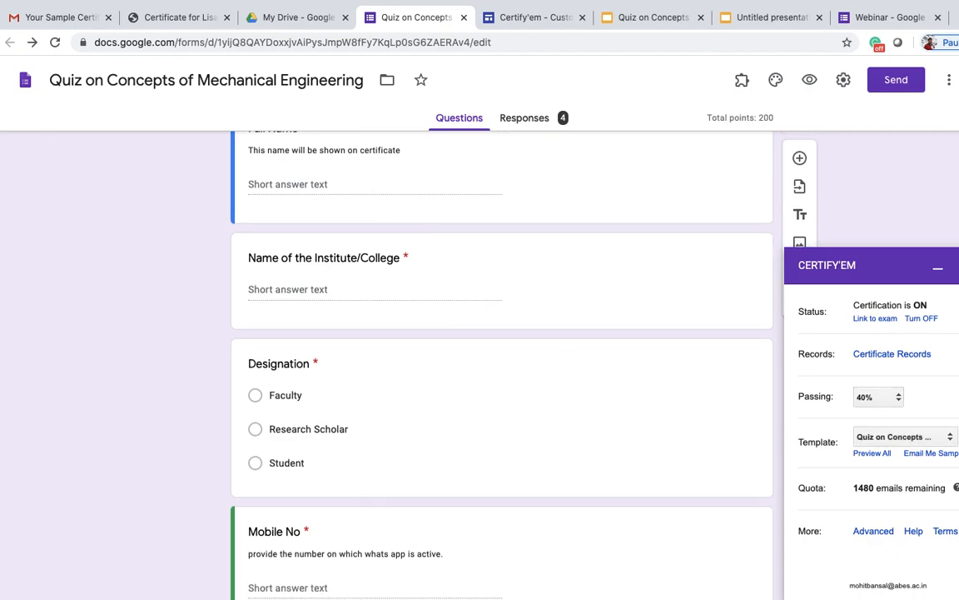
{"action": "left_click", "coordinate": [938, 460]}
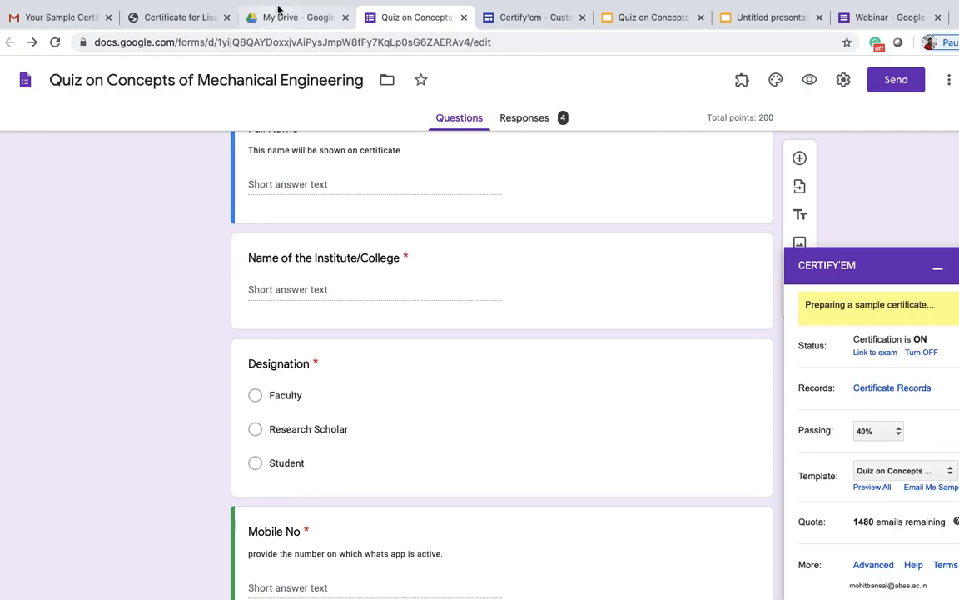
Switch to Gmail and refresh the inbox to look for the new sample certificate, checking the quiz form's sending status in between.
{"action": "left_click", "coordinate": [75, 16]}
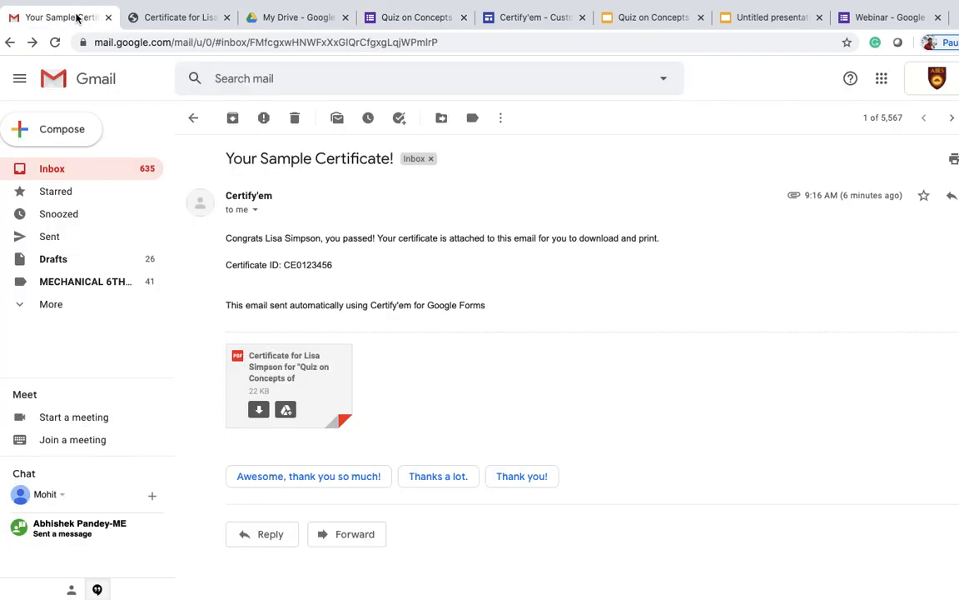
{"action": "left_click", "coordinate": [193, 117]}
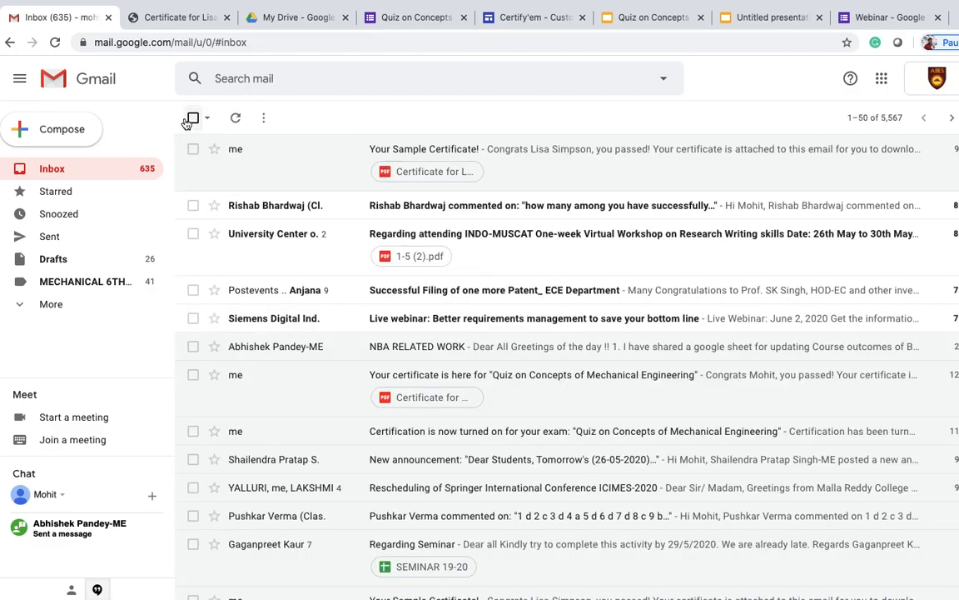
{"action": "left_click", "coordinate": [236, 119]}
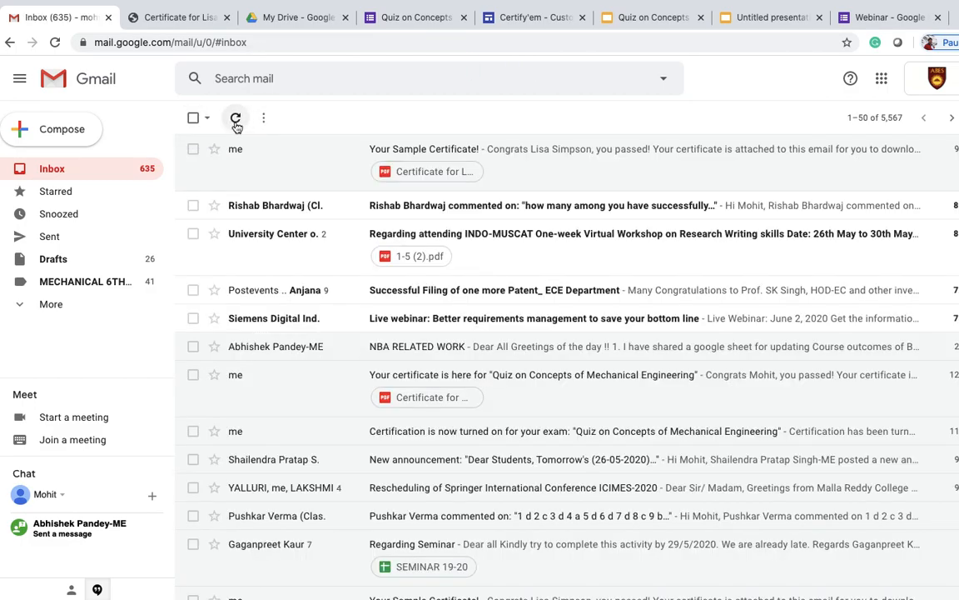
{"action": "left_click", "coordinate": [237, 122]}
{"action": "left_click", "coordinate": [236, 125]}
{"action": "left_click", "coordinate": [522, 19]}
{"action": "left_click", "coordinate": [398, 20]}
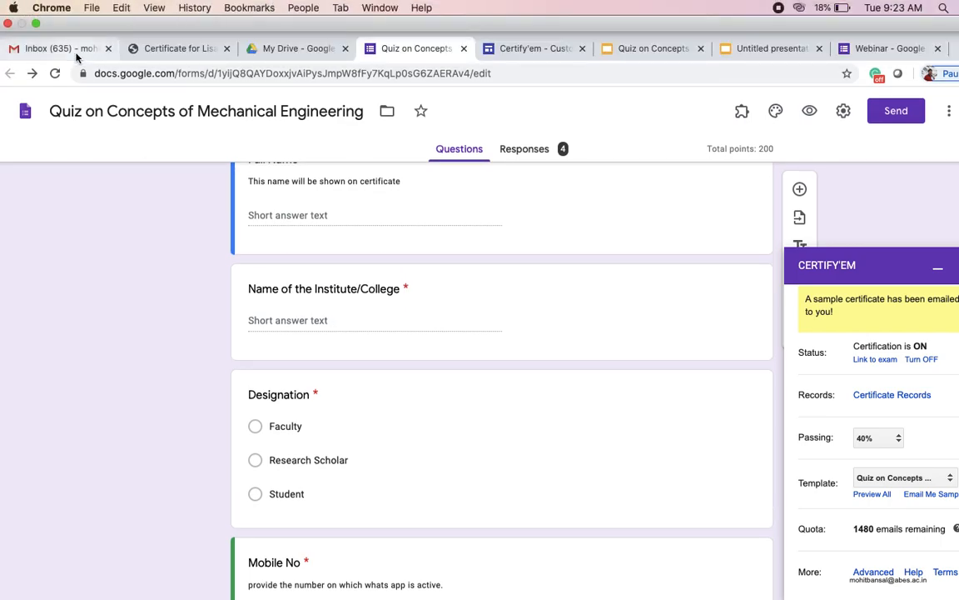
{"action": "left_click", "coordinate": [75, 49]}
{"action": "left_click", "coordinate": [237, 123]}
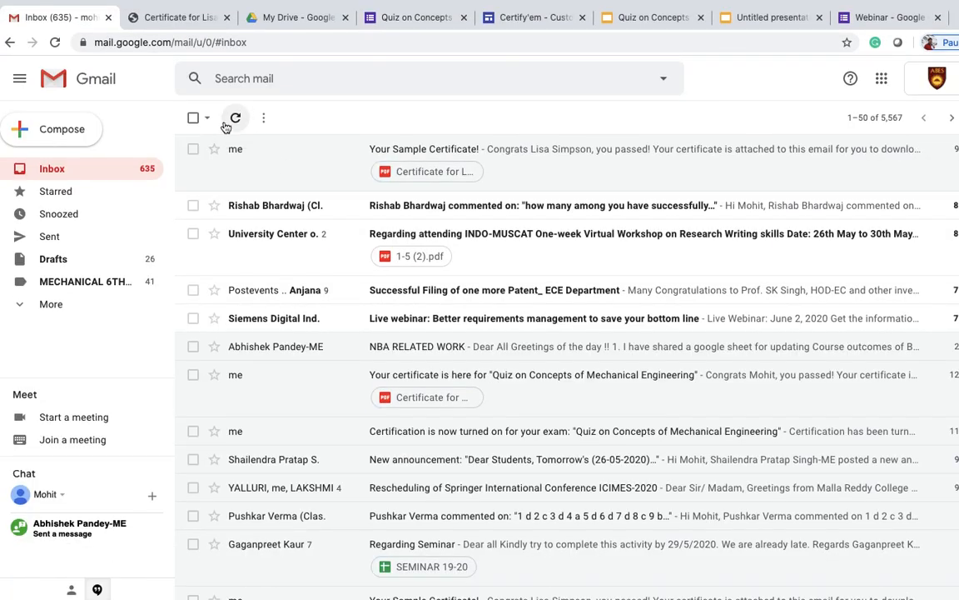
{"action": "left_click", "coordinate": [236, 119]}
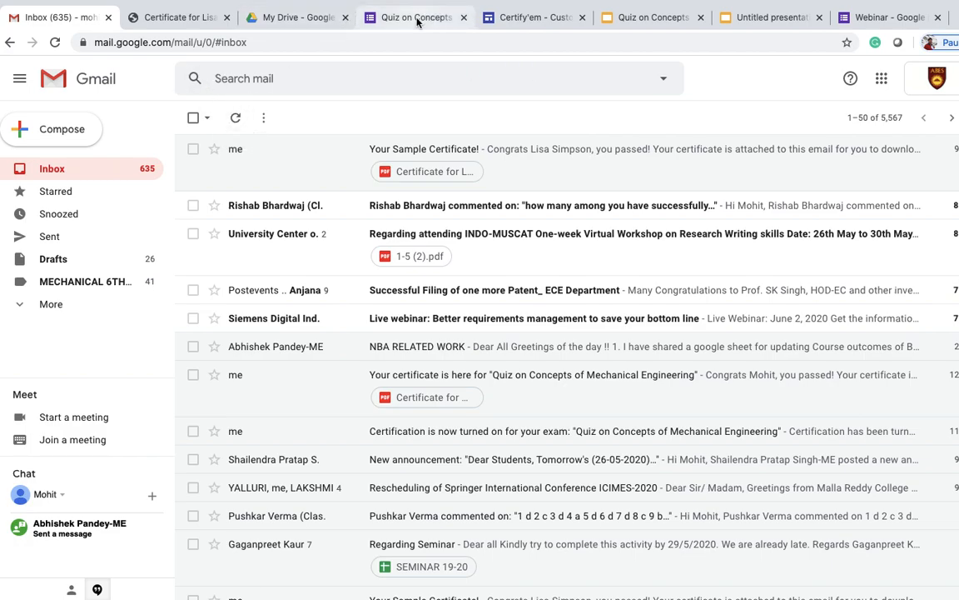
Request another emailed sample certificate from the quiz form's Certify'em panel and reload the Gmail inbox.
{"action": "left_click", "coordinate": [424, 15]}
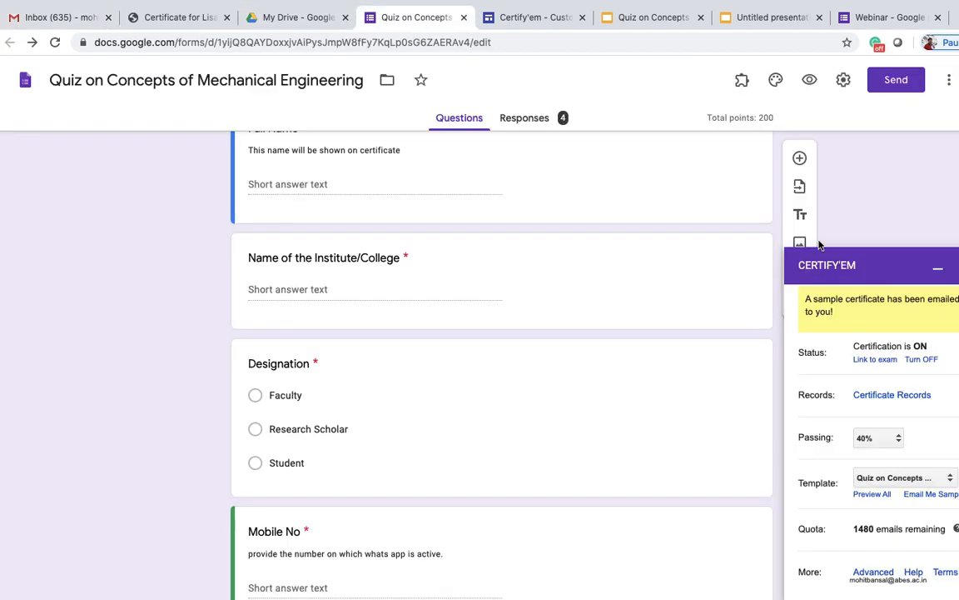
{"action": "left_click", "coordinate": [943, 496]}
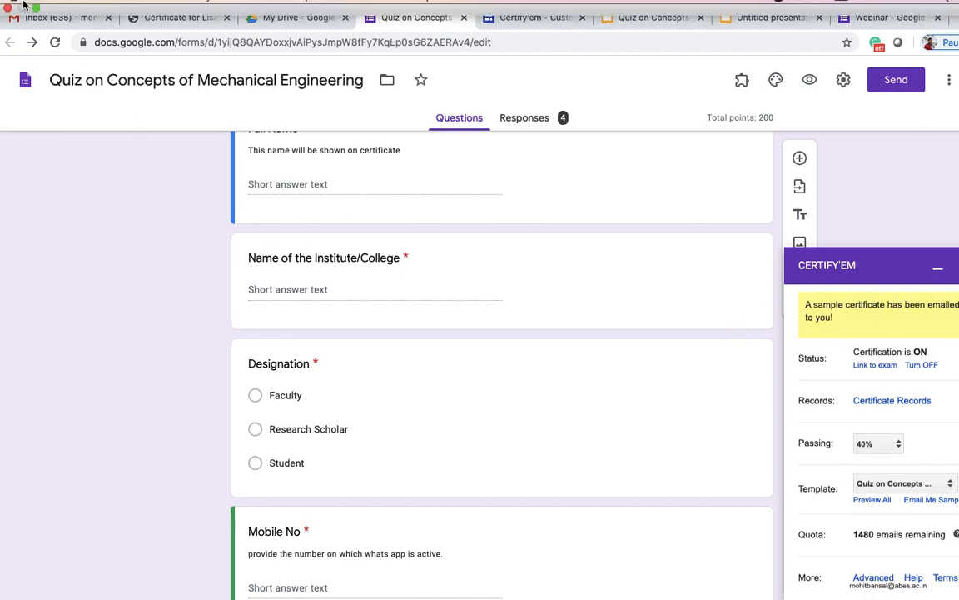
{"action": "left_click", "coordinate": [43, 18]}
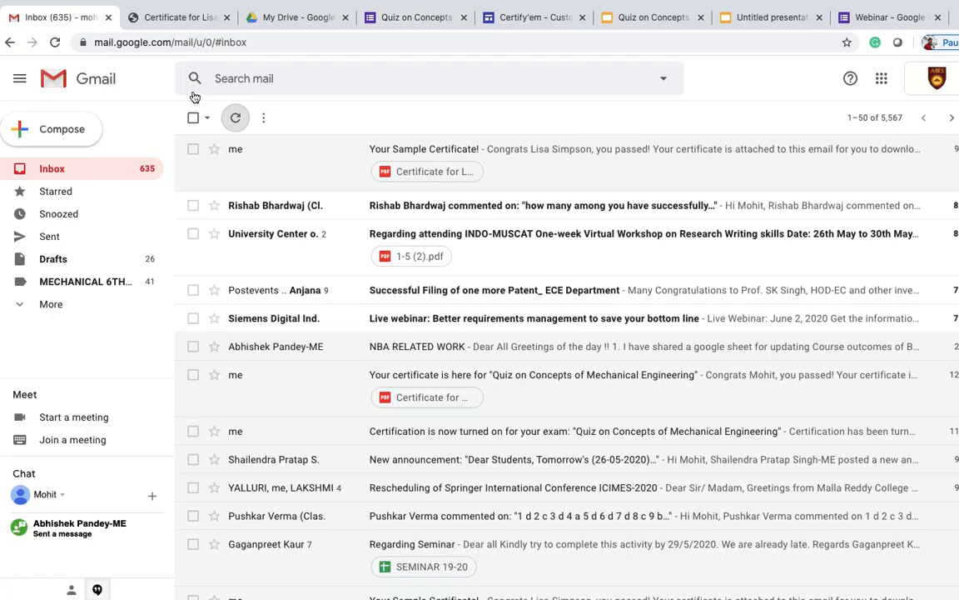
{"action": "left_click", "coordinate": [56, 44]}
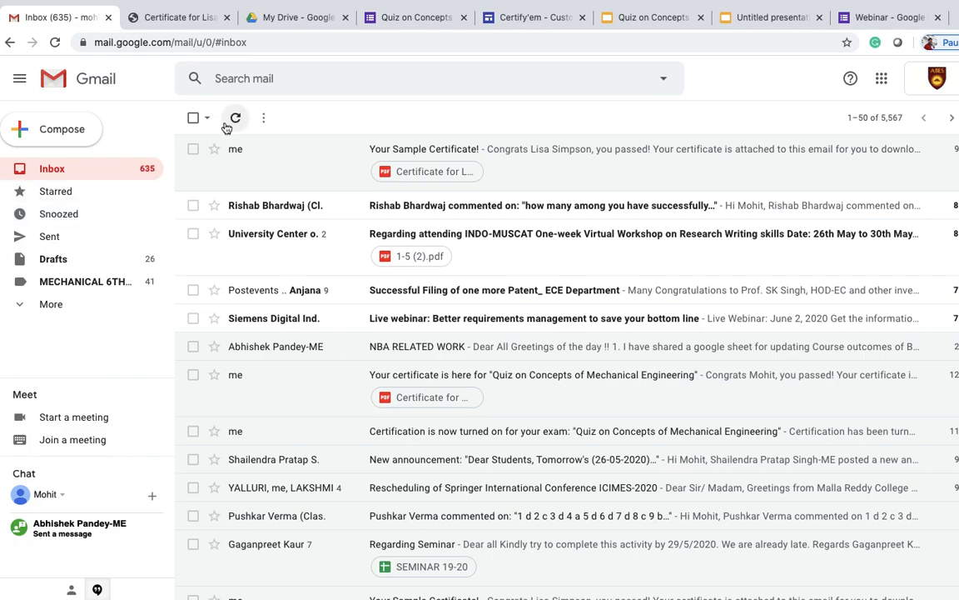
{"action": "left_click", "coordinate": [235, 121]}
Check the sample certificate status in the quiz form's Certify'em panel against the refreshed Gmail inbox.
{"action": "left_click", "coordinate": [387, 16]}
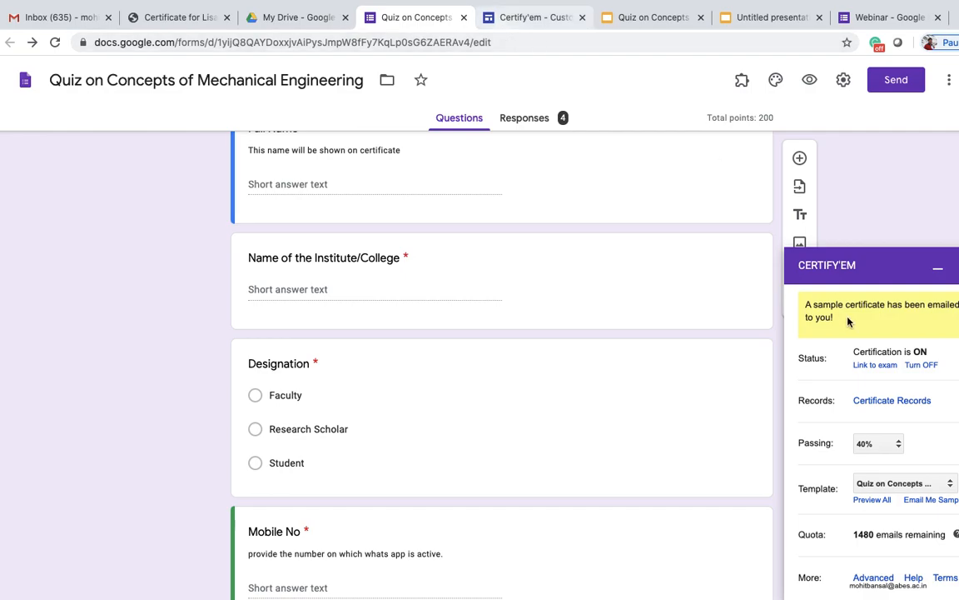
{"action": "scroll", "coordinate": [895, 425], "scroll_direction": "down", "scroll_amount": 1}
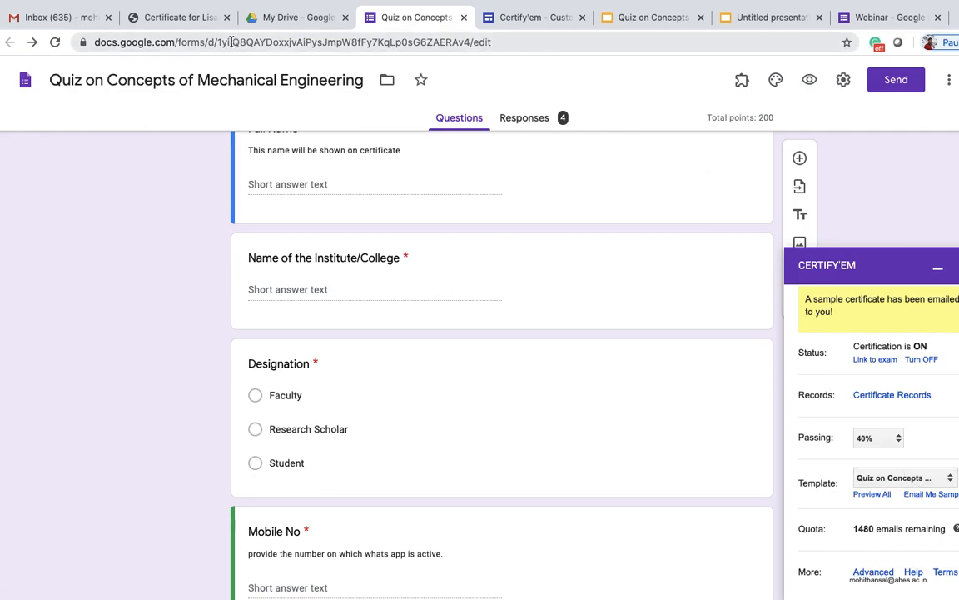
{"action": "left_click", "coordinate": [53, 23]}
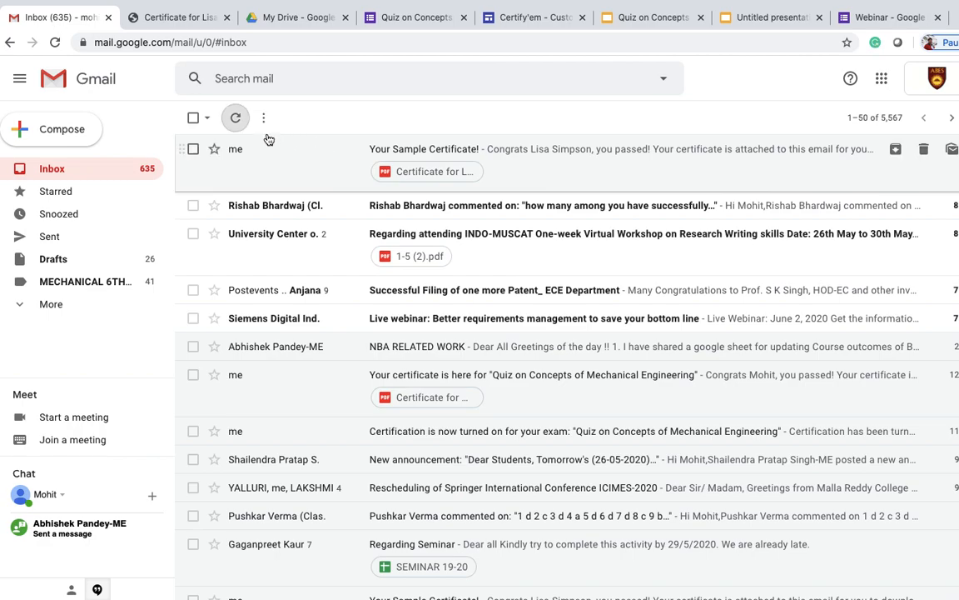
{"action": "left_click", "coordinate": [238, 121]}
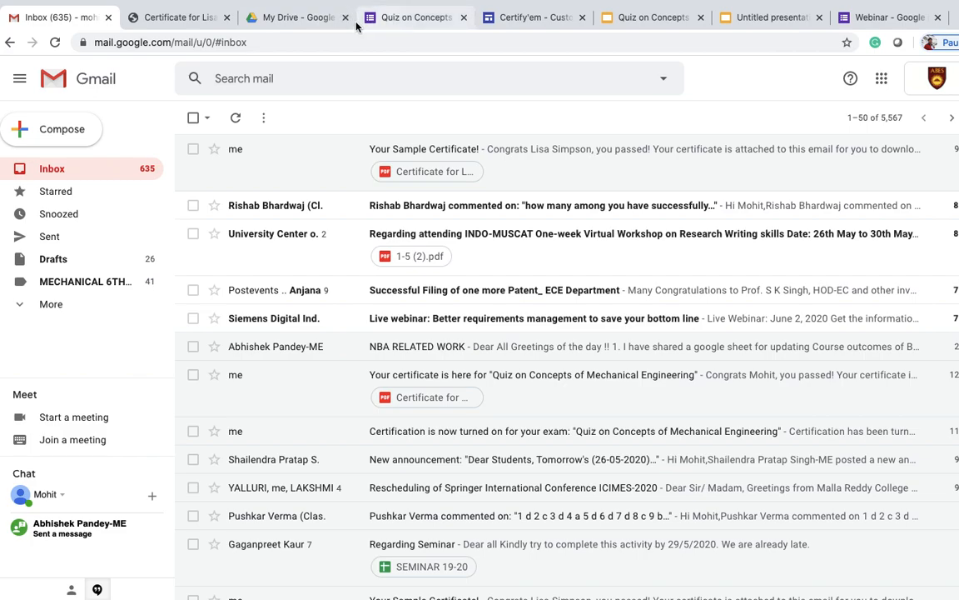
{"action": "left_click", "coordinate": [408, 19]}
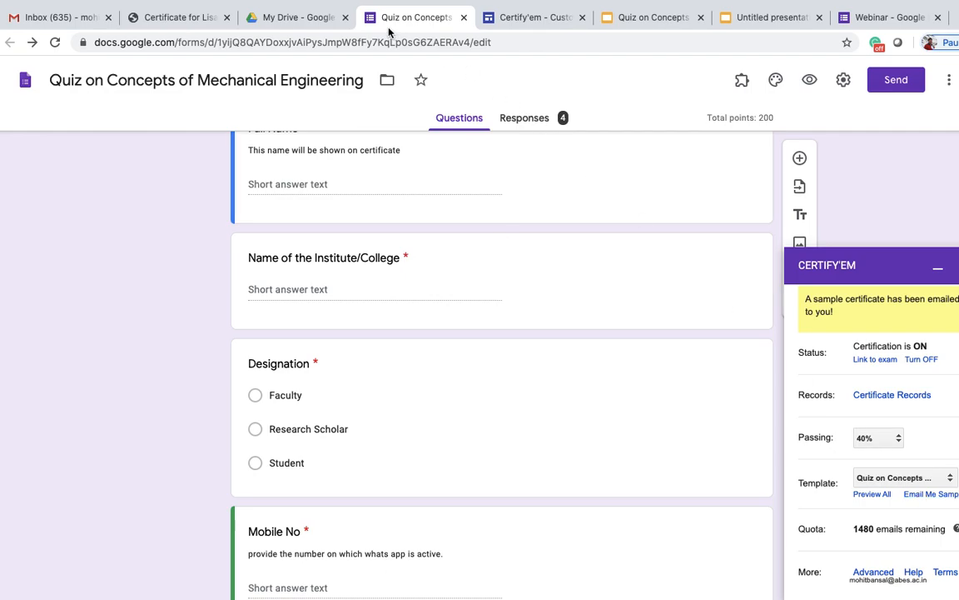
{"action": "left_click", "coordinate": [60, 16]}
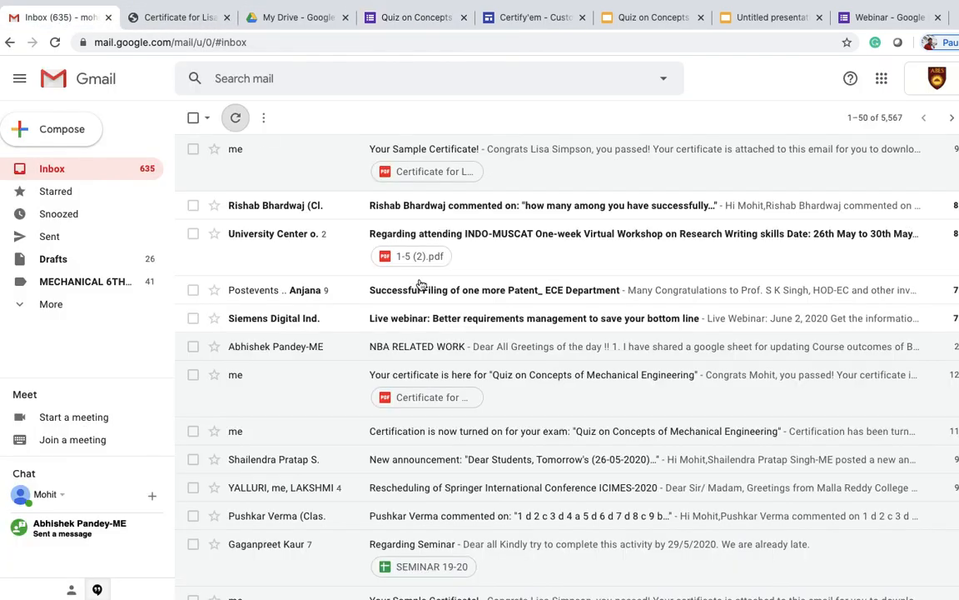
View the orange and the custom ABES sample certificate PDFs from the inbox, closing the old certificate's browser tab between them.
{"action": "left_click", "coordinate": [408, 179]}
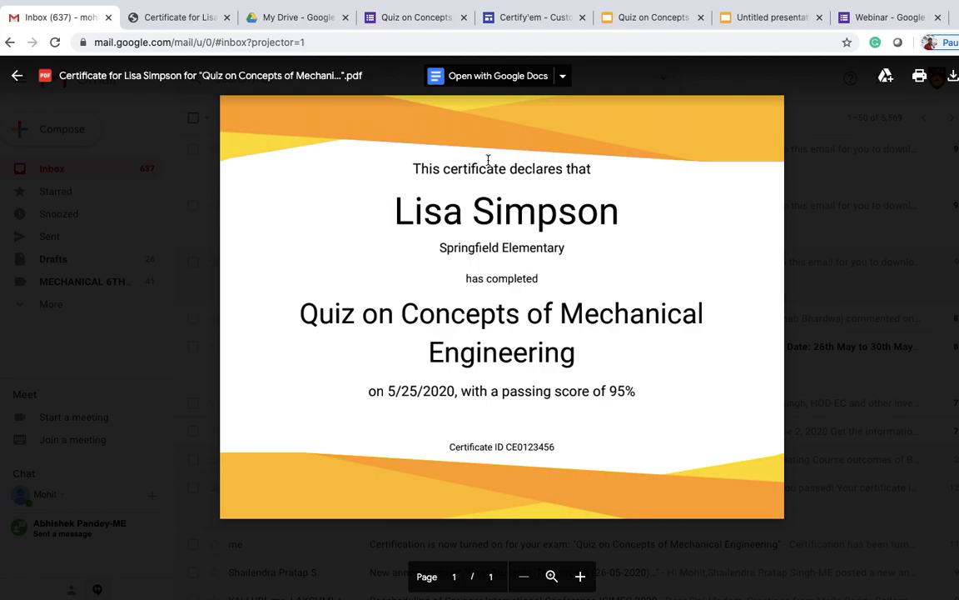
{"action": "left_click", "coordinate": [196, 128]}
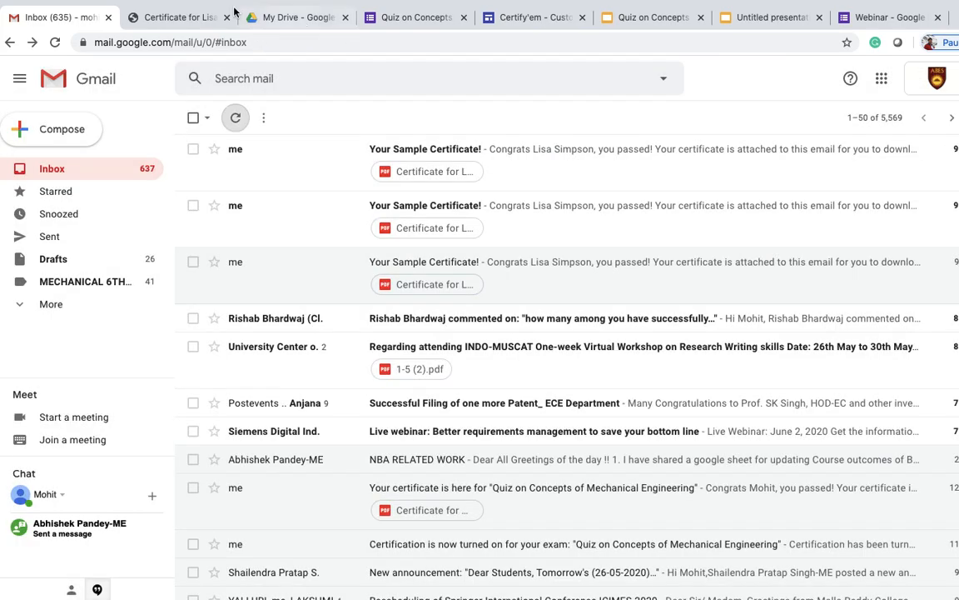
{"action": "left_click", "coordinate": [227, 16]}
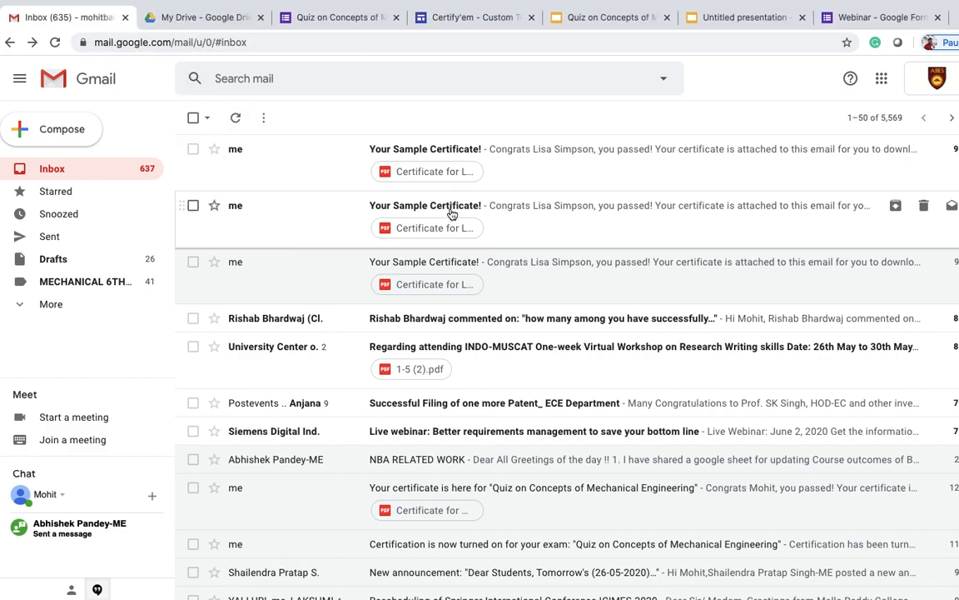
{"action": "left_click", "coordinate": [449, 171]}
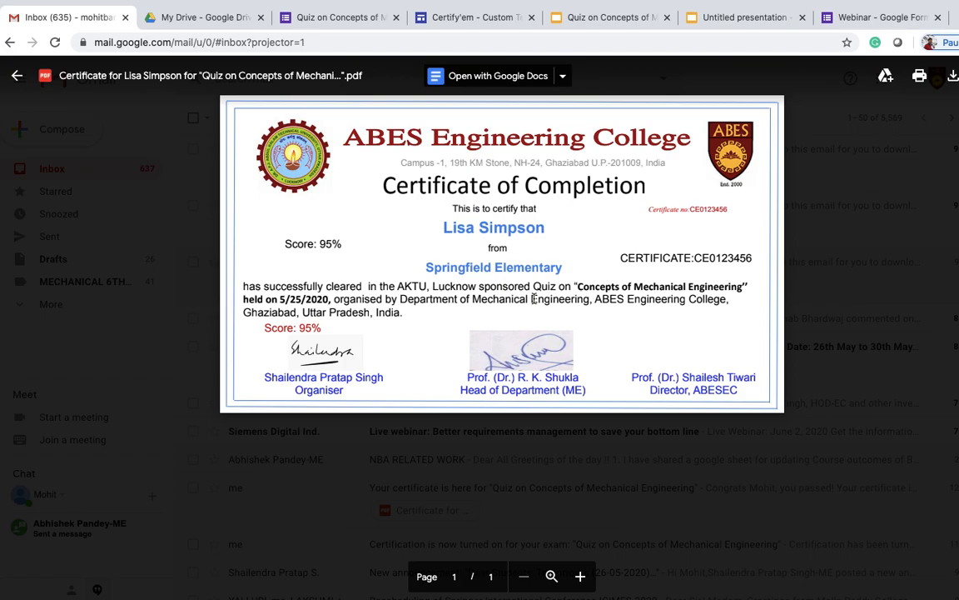
{"action": "left_click", "coordinate": [112, 190]}
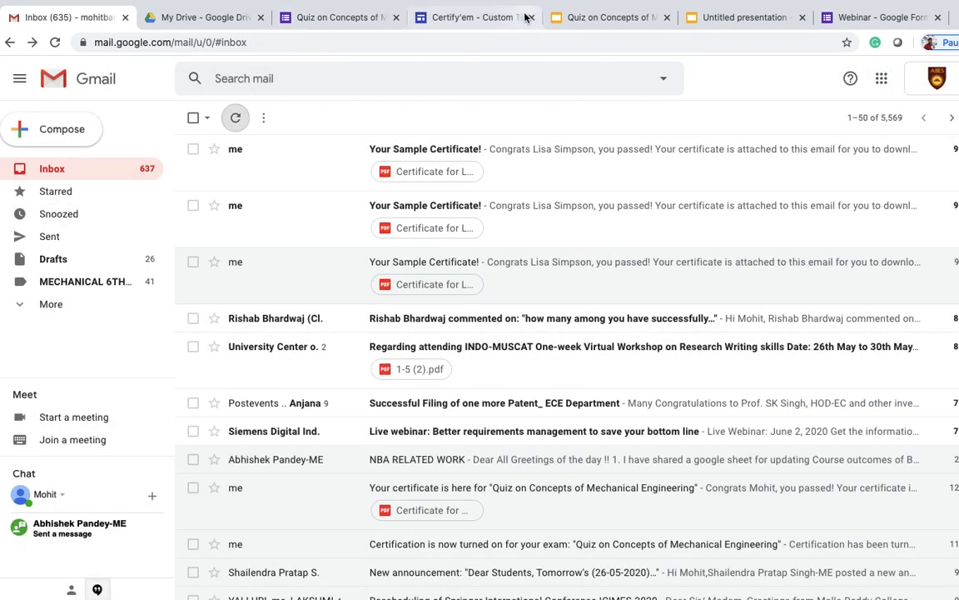
Return to the Quiz on Concepts of Mechanical Engineering form, minimize the Certify'em panel and review the participant detail questions.
{"action": "left_click", "coordinate": [494, 24]}
{"action": "left_click", "coordinate": [350, 16]}
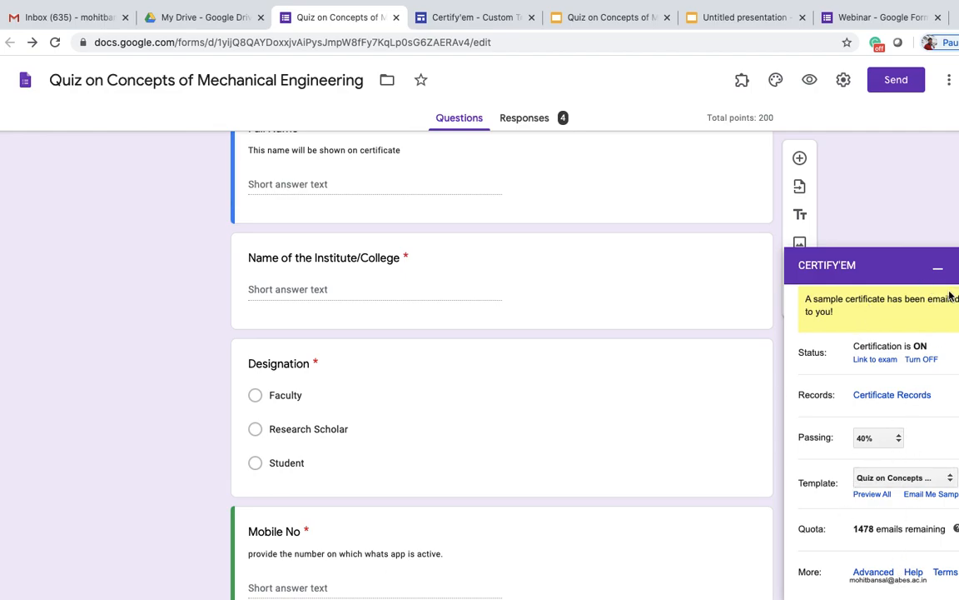
{"action": "left_click", "coordinate": [937, 268]}
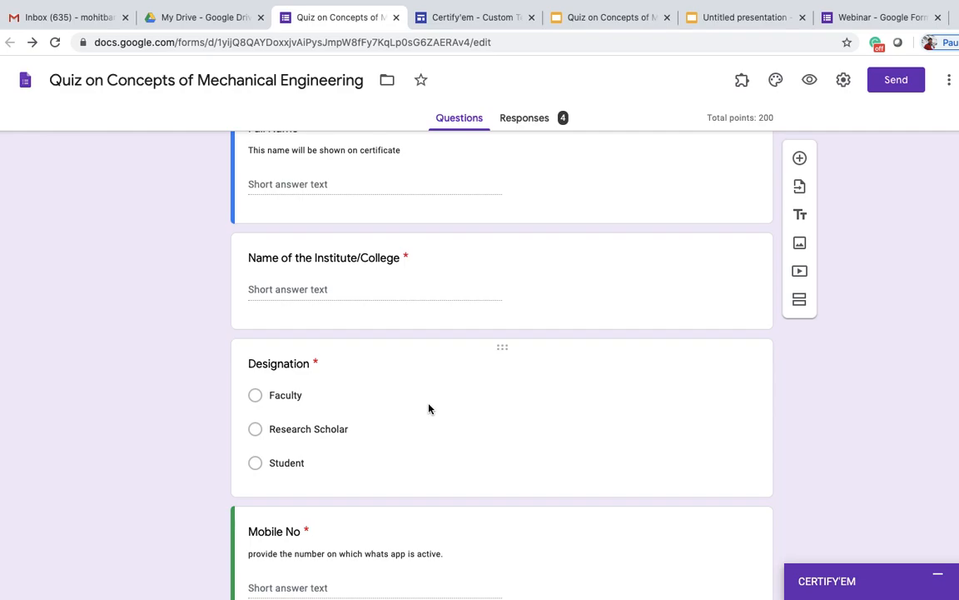
{"action": "scroll", "coordinate": [428, 402], "scroll_direction": "down", "scroll_amount": 2}
{"action": "scroll", "coordinate": [428, 402], "scroll_direction": "up", "scroll_amount": 5}
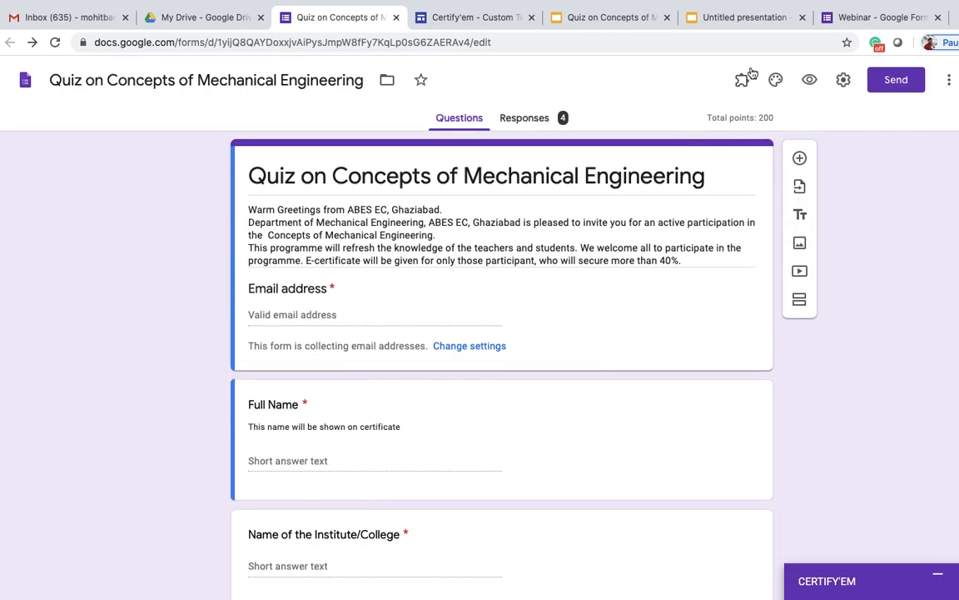
{"action": "scroll", "coordinate": [656, 366], "scroll_direction": "down", "scroll_amount": 6}
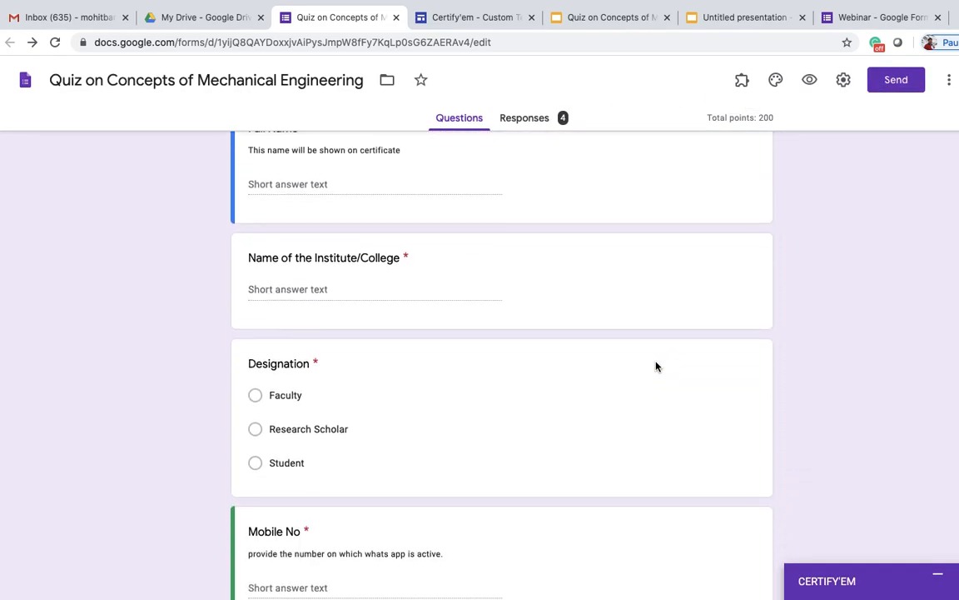
Review the quiz's mechanical engineering questions and the form description stating the certificate eligibility of more than 40%.
{"action": "scroll", "coordinate": [655, 365], "scroll_direction": "up", "scroll_amount": 1}
{"action": "scroll", "coordinate": [656, 364], "scroll_direction": "down", "scroll_amount": 5}
{"action": "scroll", "coordinate": [655, 364], "scroll_direction": "down", "scroll_amount": 5}
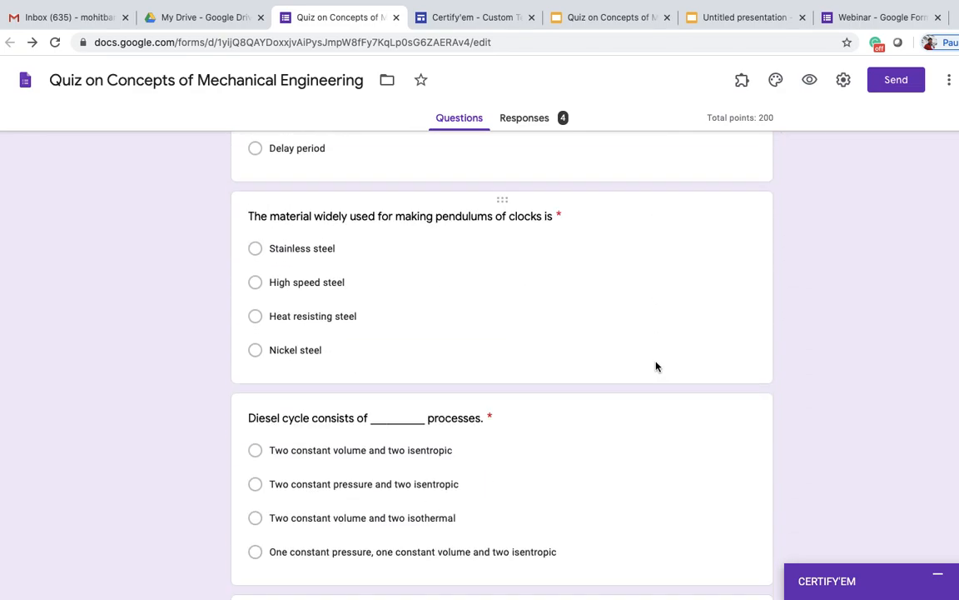
{"action": "scroll", "coordinate": [656, 367], "scroll_direction": "up", "scroll_amount": 15}
{"action": "scroll", "coordinate": [586, 342], "scroll_direction": "down", "scroll_amount": 1}
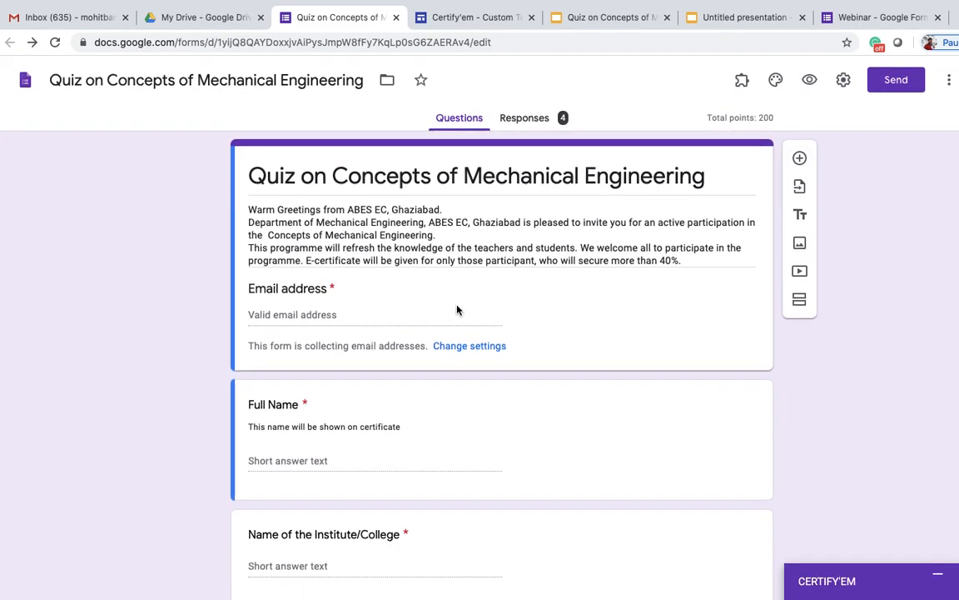
{"action": "triple_click", "coordinate": [292, 213]}
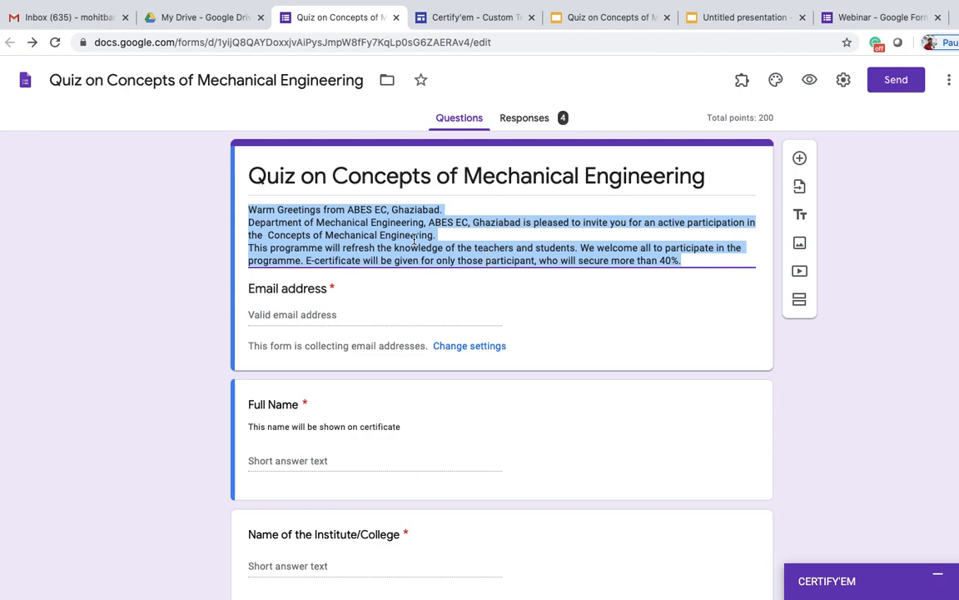
Review the form's General, Presentation and Quizzes settings, toggling the organization restriction on and off, and save them.
{"action": "left_click", "coordinate": [843, 81]}
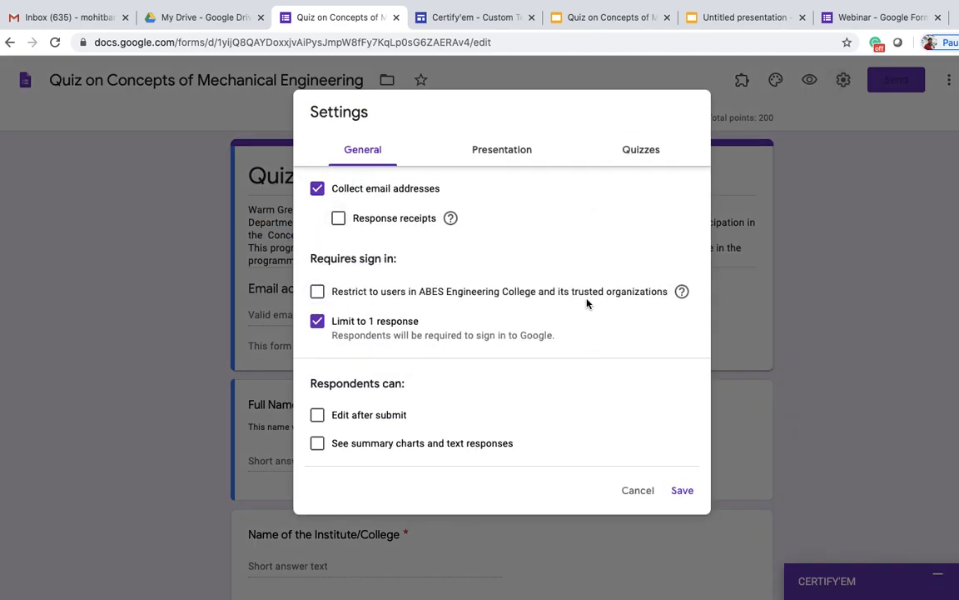
{"action": "left_click", "coordinate": [320, 297]}
{"action": "left_click", "coordinate": [319, 296]}
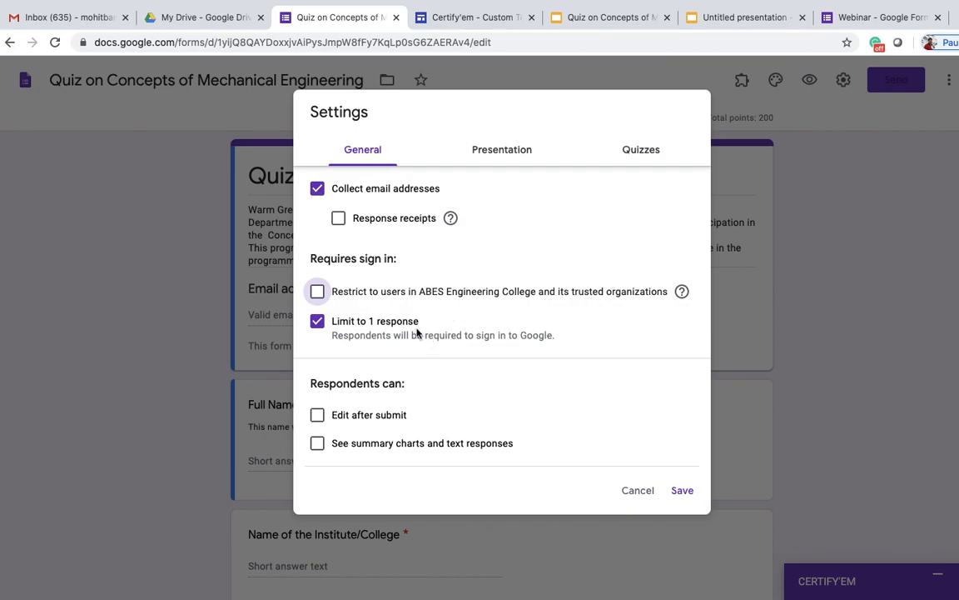
{"action": "left_click", "coordinate": [501, 151]}
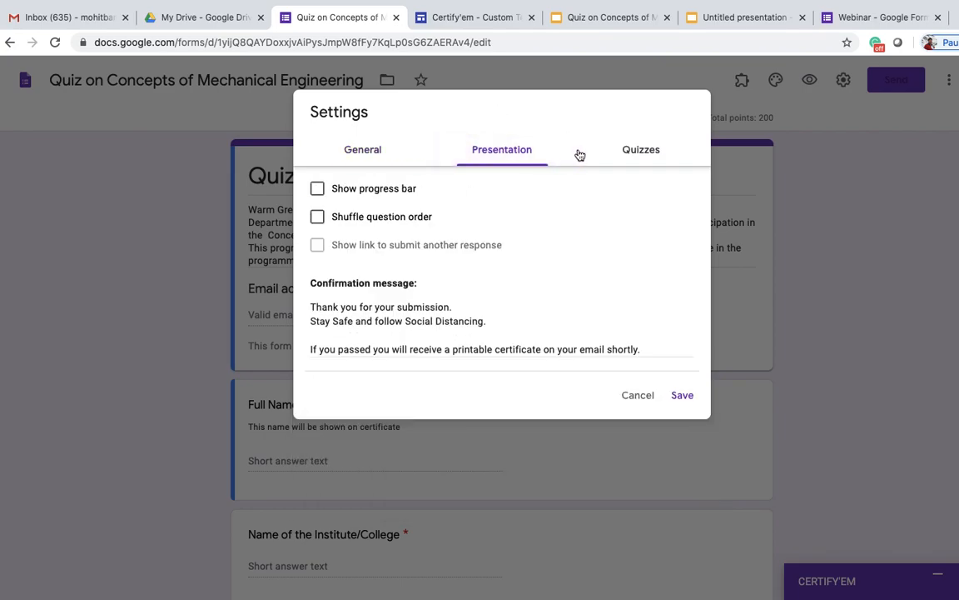
{"action": "left_click", "coordinate": [637, 153]}
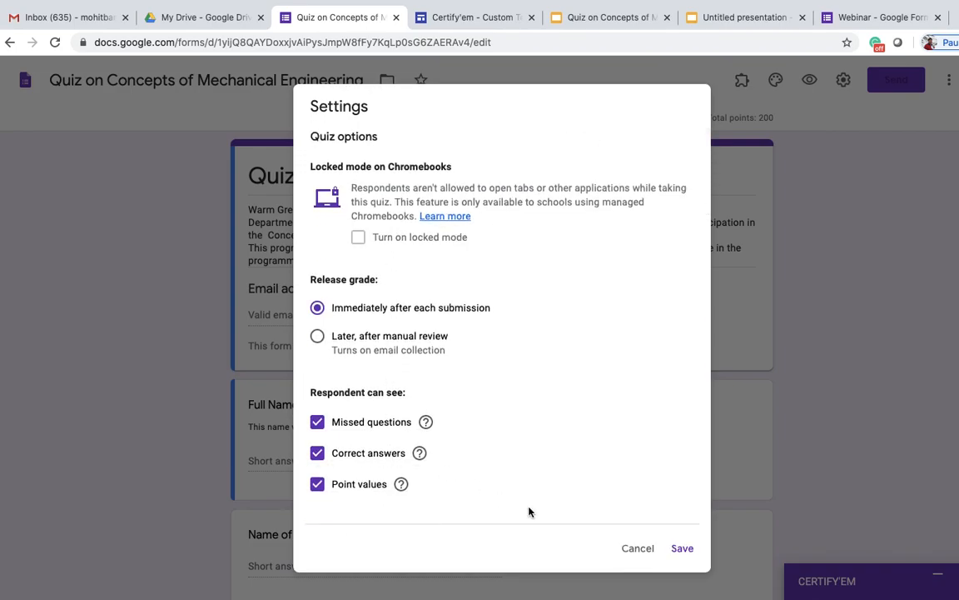
{"action": "left_click", "coordinate": [681, 548]}
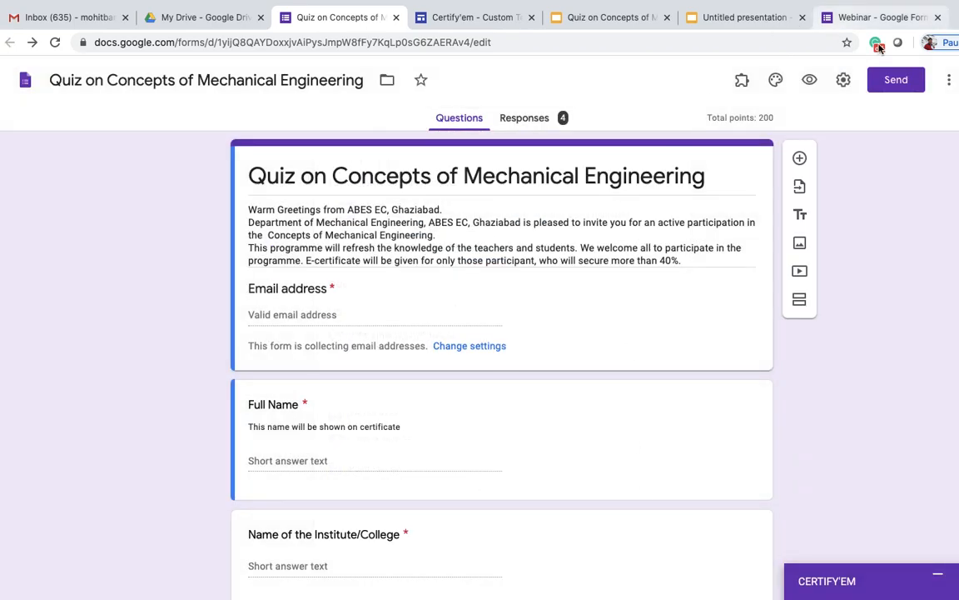
Draft the form's email invitation, adding the line "Stay safe and follow social distancing." below the default message.
{"action": "left_click", "coordinate": [896, 80]}
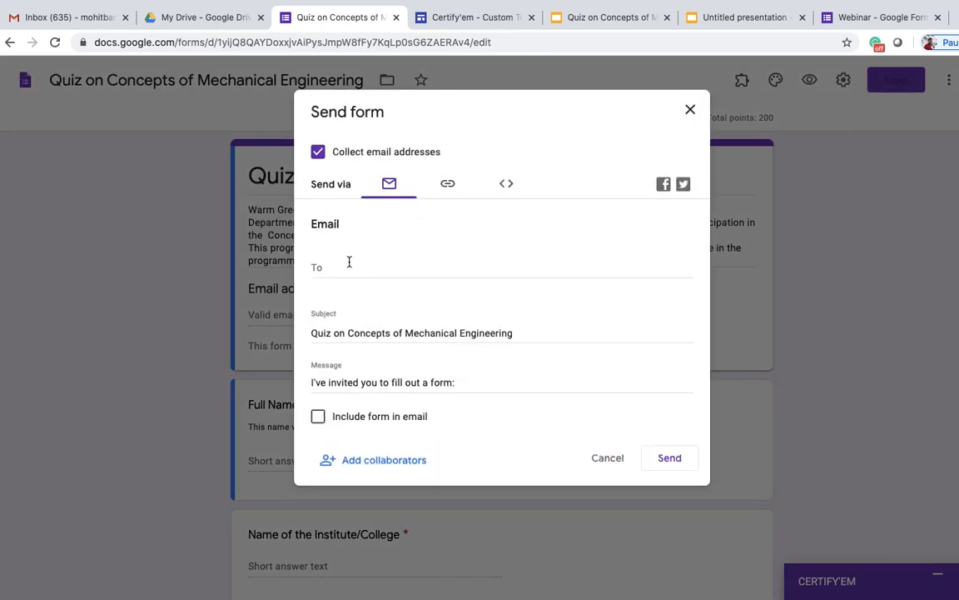
{"action": "left_click", "coordinate": [351, 268]}
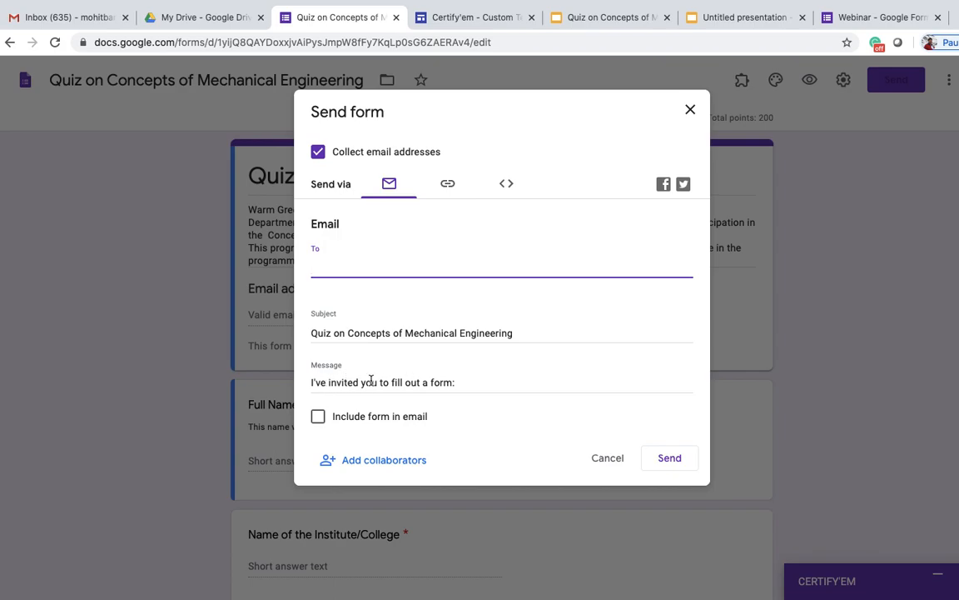
{"action": "left_click", "coordinate": [483, 379]}
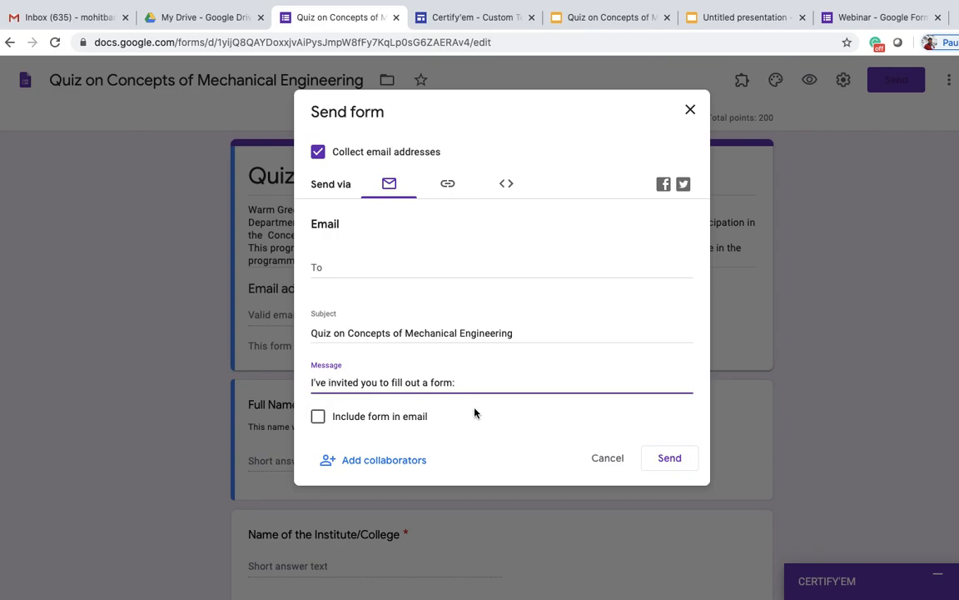
{"action": "key", "text": "Return"}
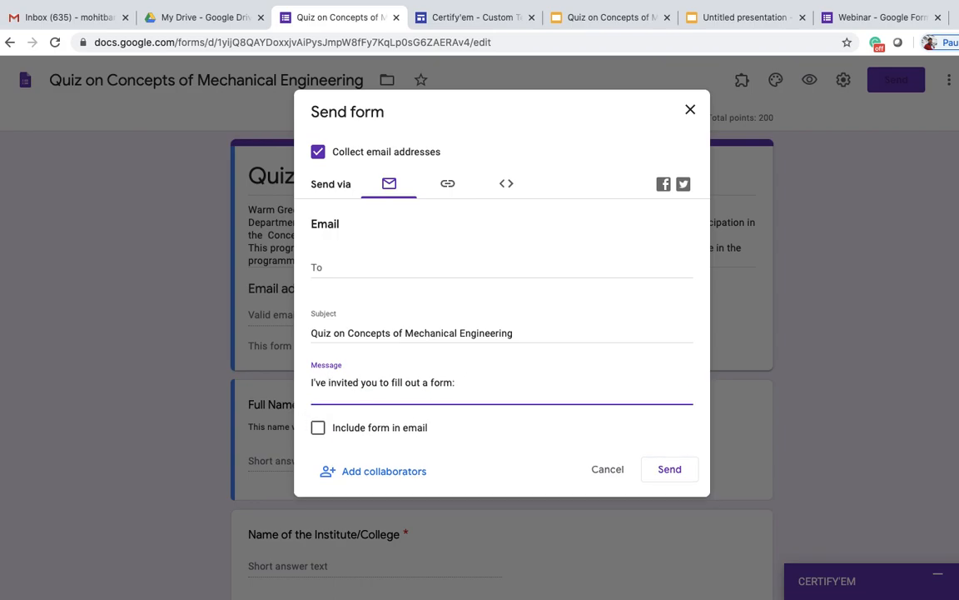
{"action": "type", "text": "Stay safe and Keep "}
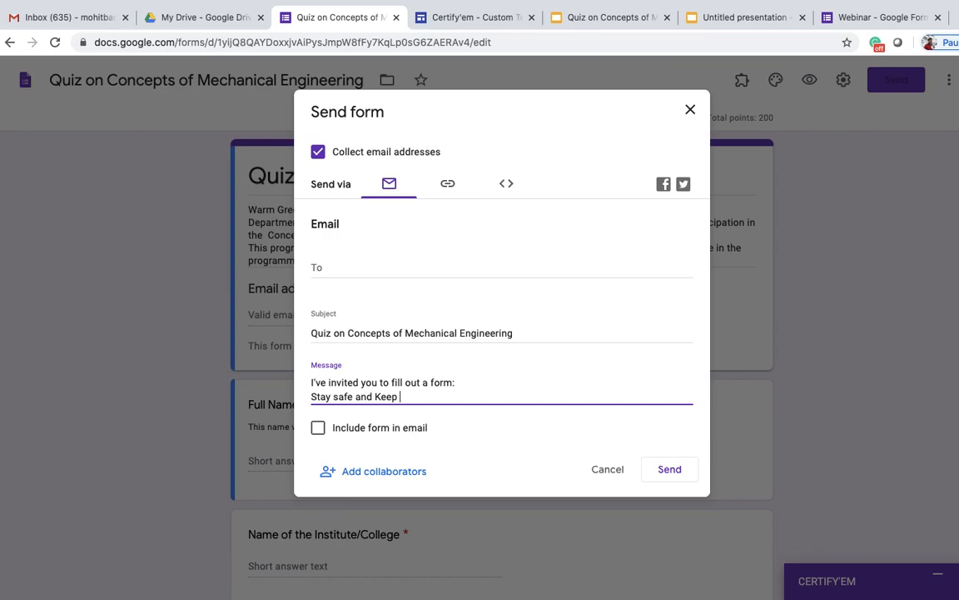
{"action": "type", "text": "social distancing."}
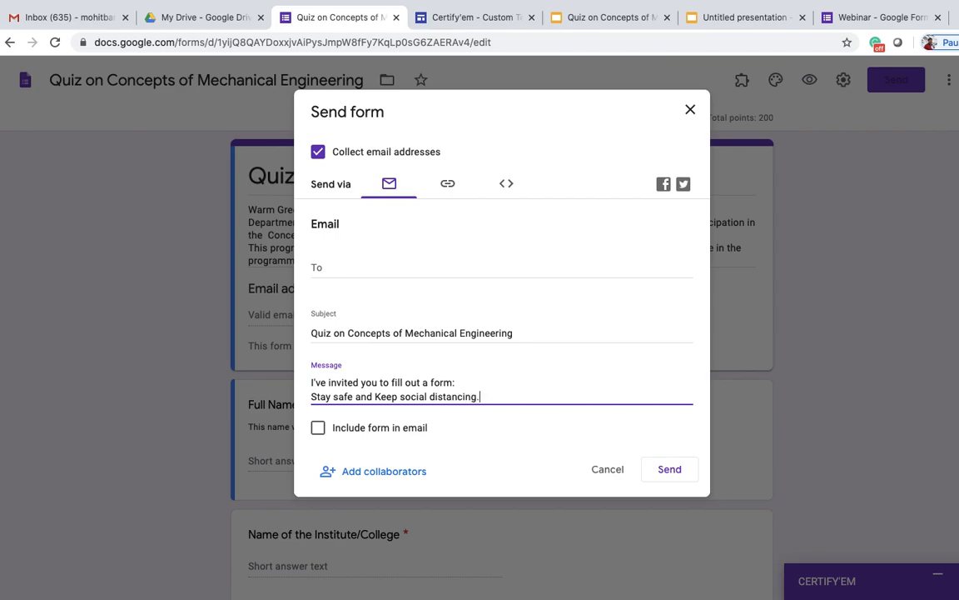
{"action": "double_click", "coordinate": [386, 397]}
{"action": "type", "text": "follow"}
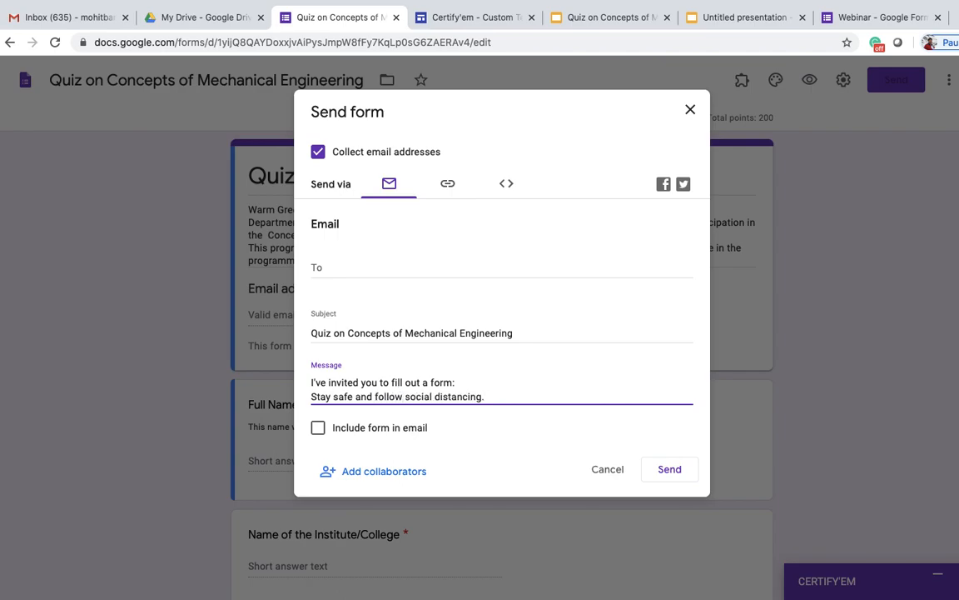
Try to send the form invitation without a recipient, and close the Send form dialog.
{"action": "left_click", "coordinate": [666, 470]}
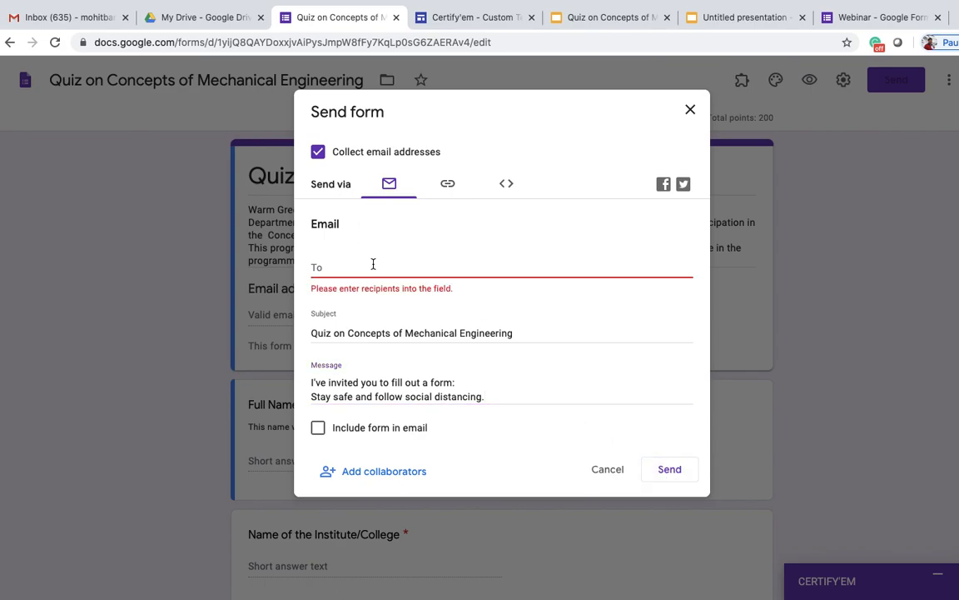
{"action": "left_click", "coordinate": [322, 266]}
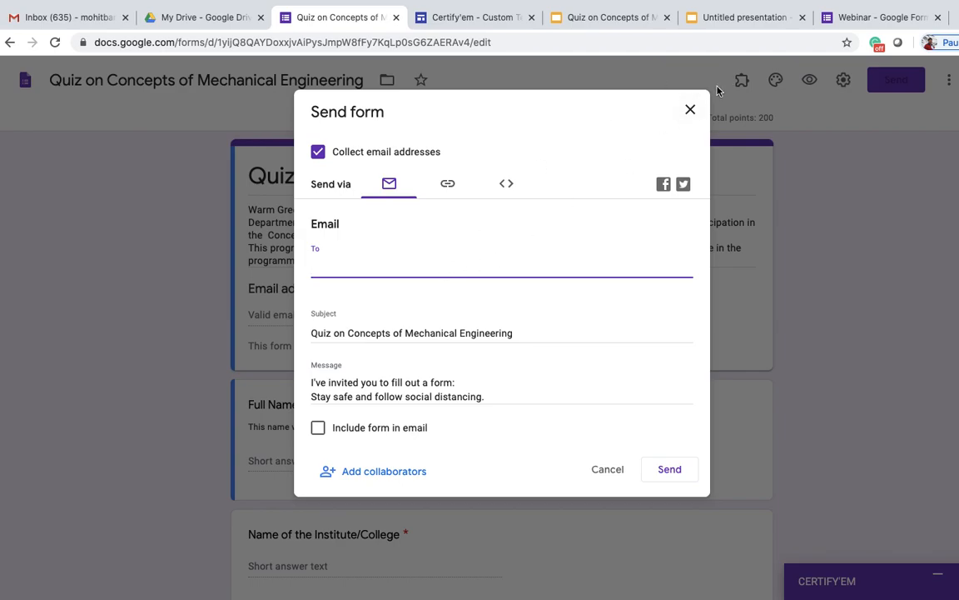
{"action": "left_click", "coordinate": [690, 109]}
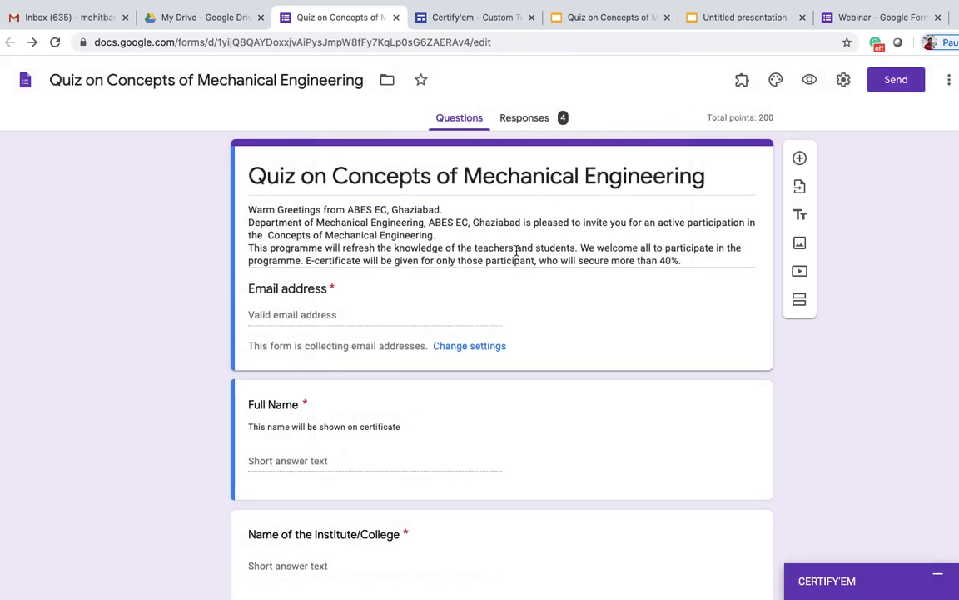
{"action": "scroll", "coordinate": [516, 254], "scroll_direction": "down", "scroll_amount": 1}
{"action": "scroll", "coordinate": [516, 254], "scroll_direction": "up", "scroll_amount": 1}
{"action": "scroll", "coordinate": [504, 333], "scroll_direction": "down", "scroll_amount": 3}
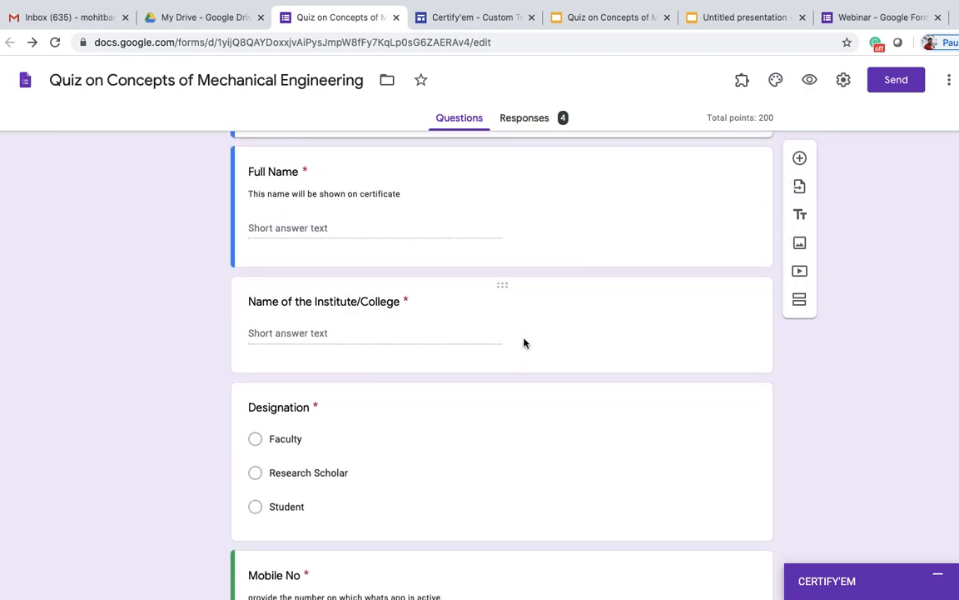